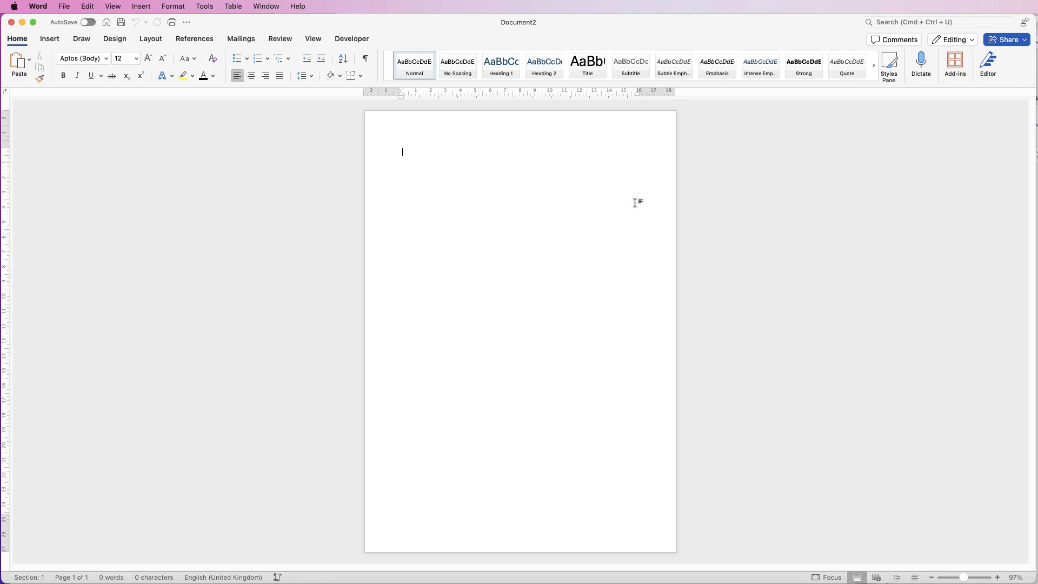
Step: Open the page's header and footer area for editing
{"action": "double_click", "coordinate": [400, 125]}
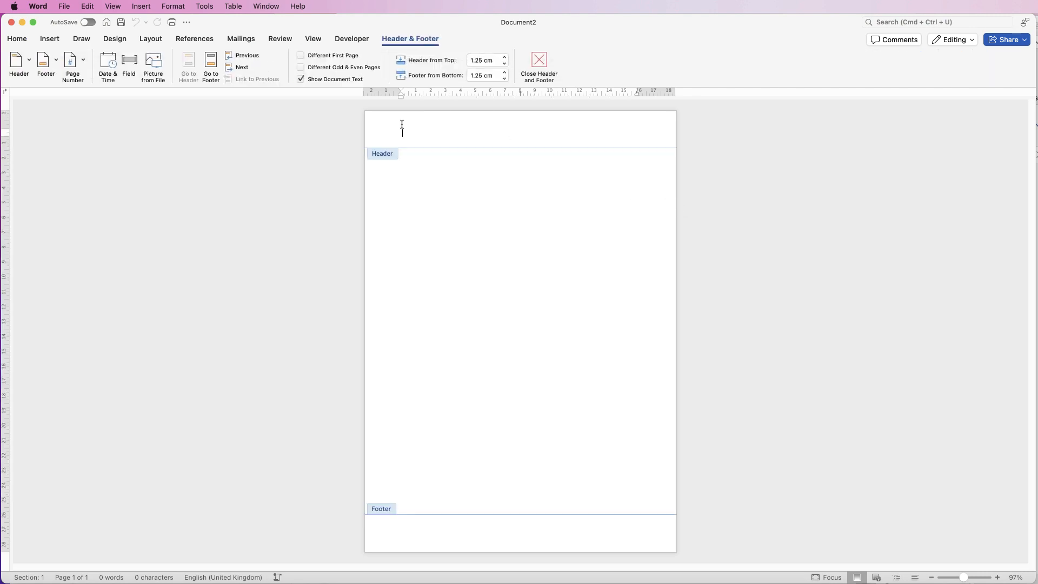
{"action": "double_click", "coordinate": [432, 208]}
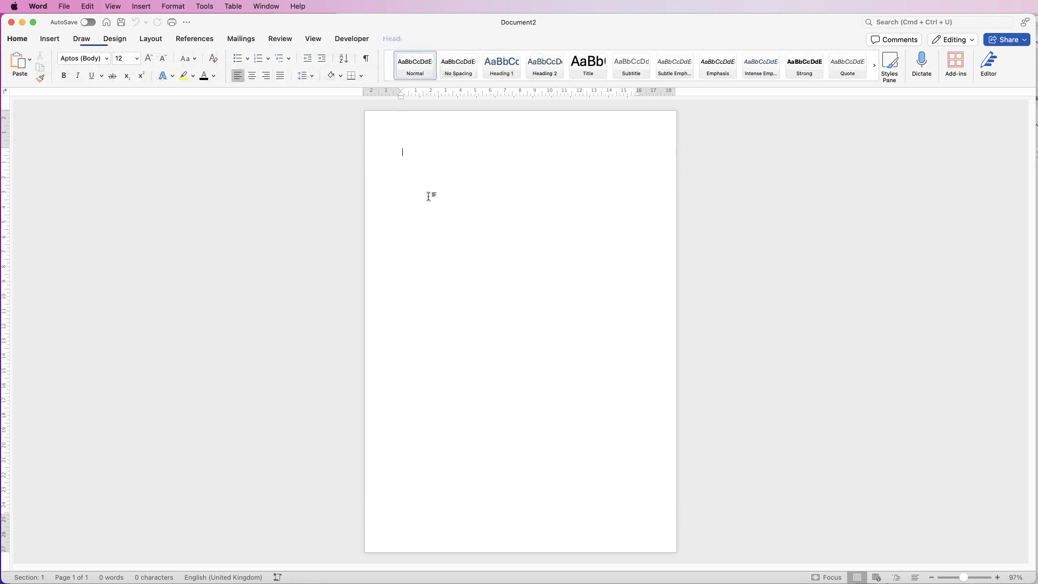
{"action": "left_click", "coordinate": [51, 40]}
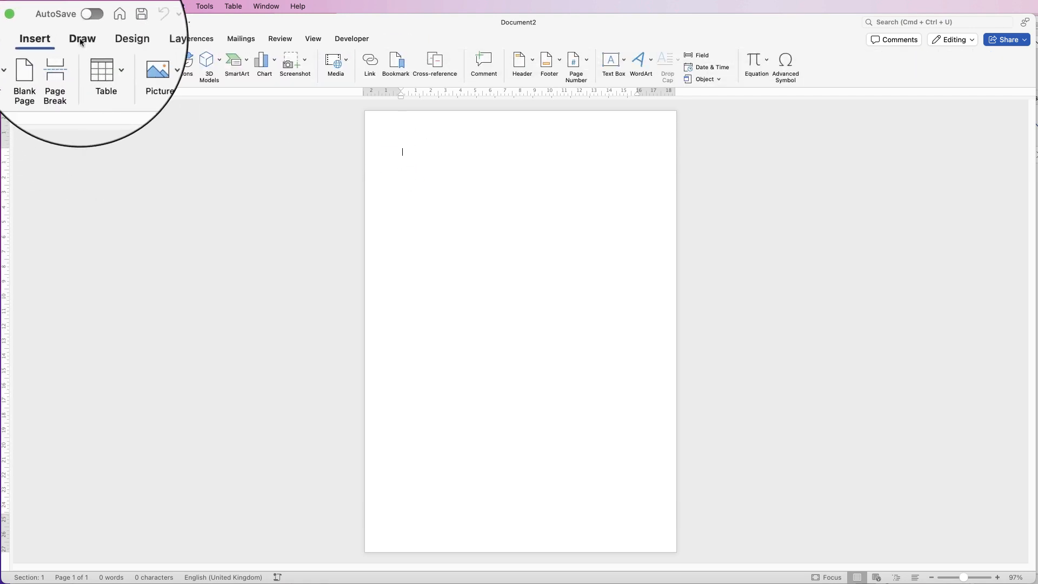
{"action": "left_click", "coordinate": [559, 59]}
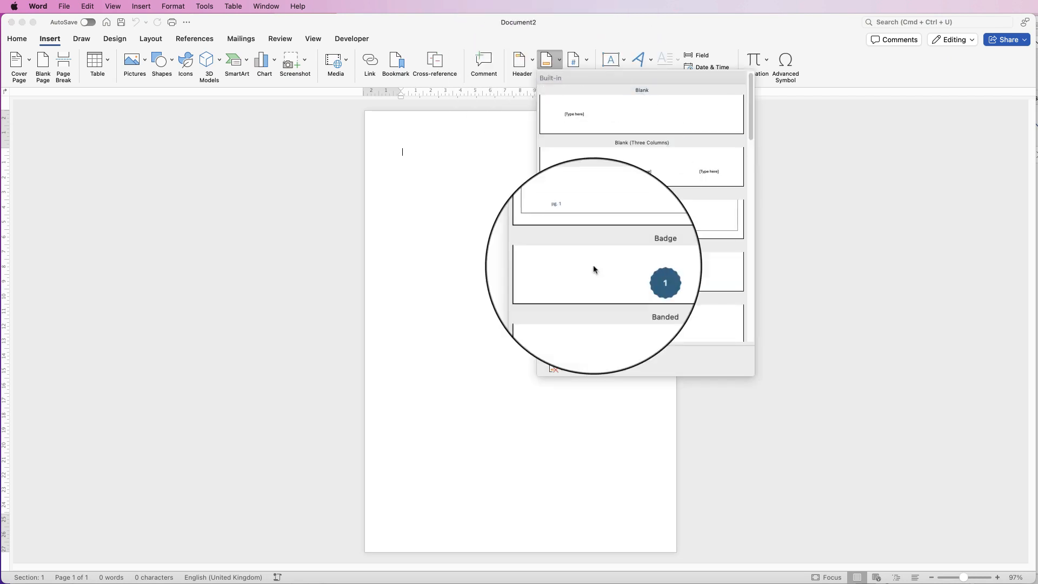
{"action": "left_click", "coordinate": [575, 357]}
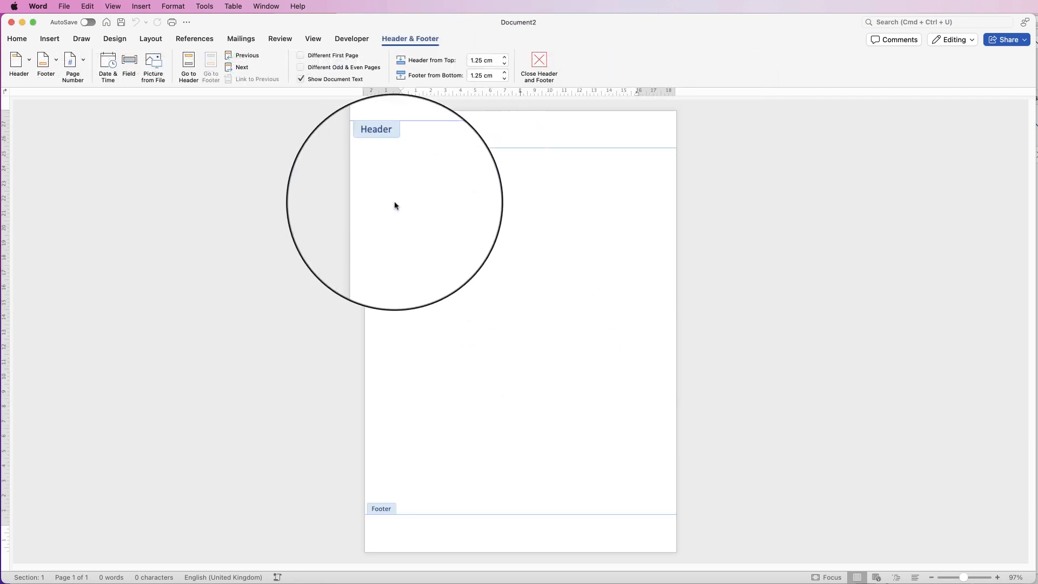
Step: Draw a straight vertical line about 27.3 cm long just outside the left text margin, running from the header to the footer
{"action": "left_click", "coordinate": [49, 39]}
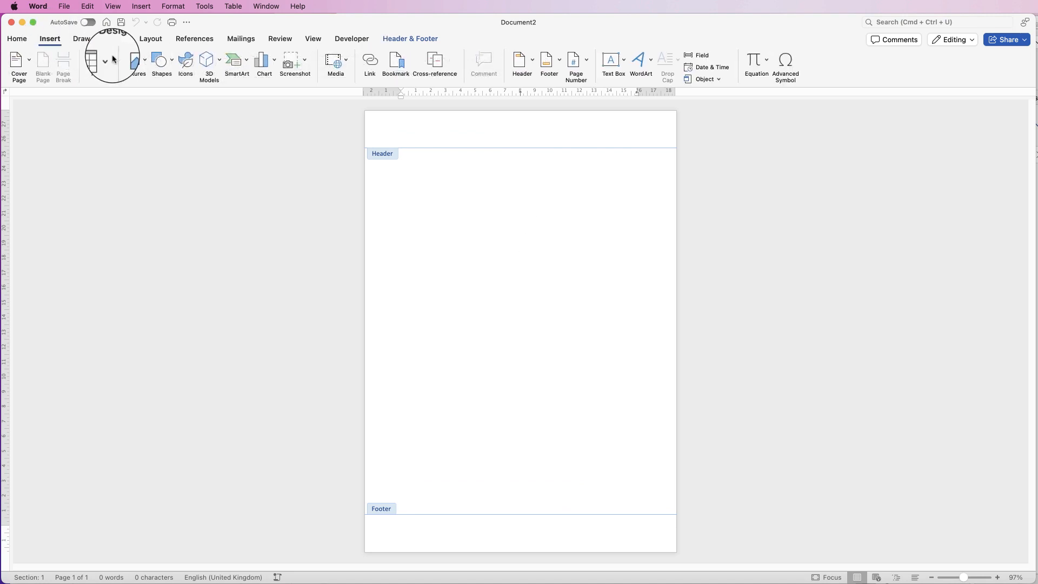
{"action": "left_click", "coordinate": [167, 66]}
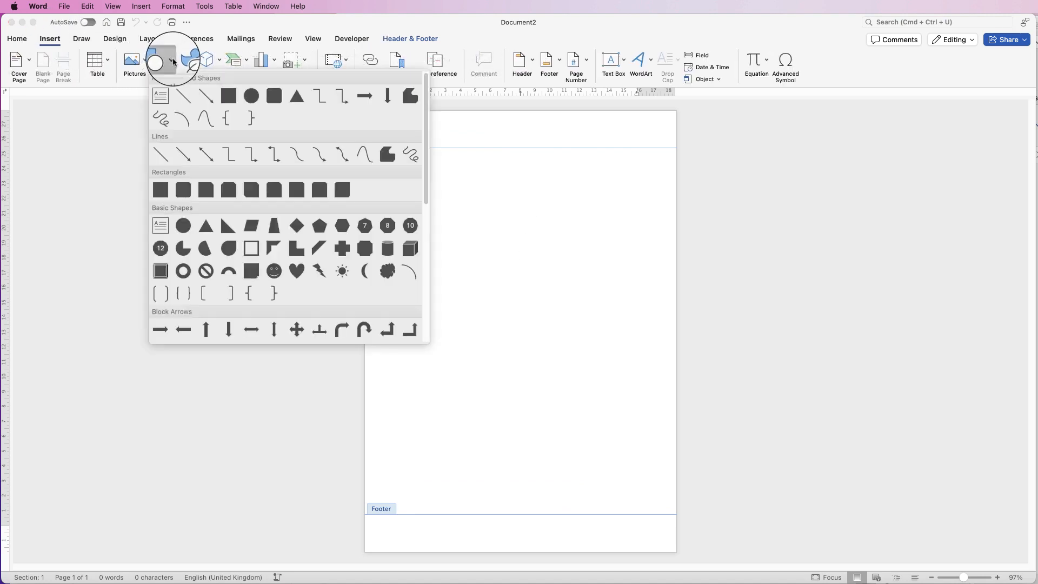
{"action": "left_click", "coordinate": [161, 156]}
{"action": "left_click_drag", "start_coordinate": [393, 130], "coordinate": [390, 536]}
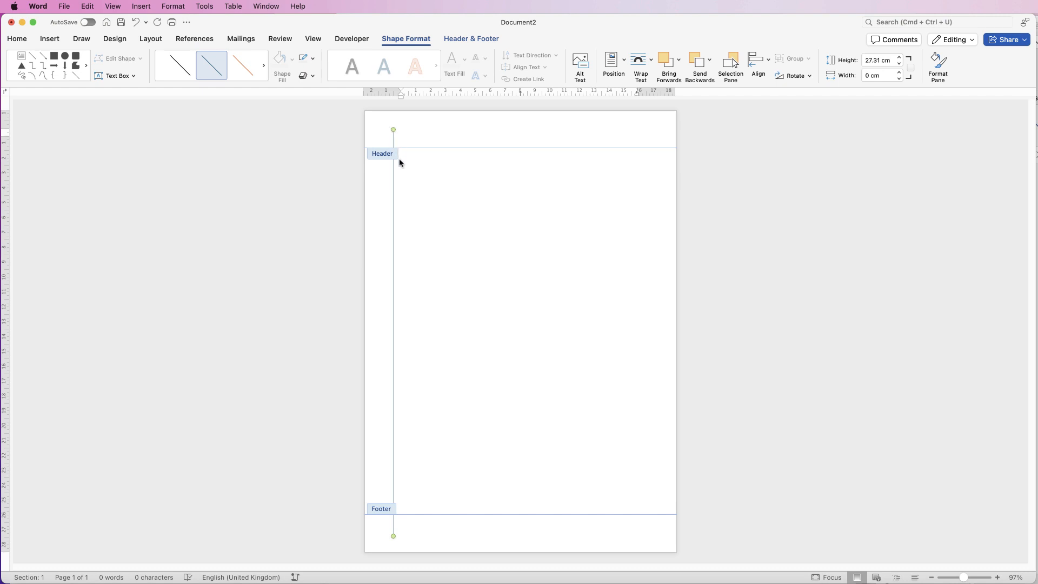
Step: Duplicate the vertical line and position the copy along the page's right margin
{"action": "left_click", "coordinate": [501, 129]}
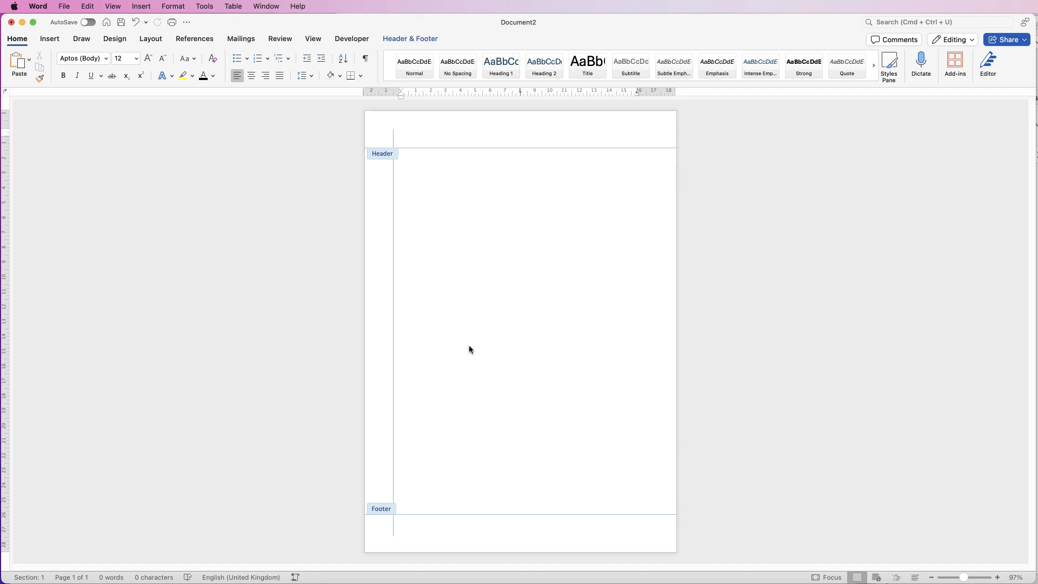
{"action": "left_click", "coordinate": [404, 186]}
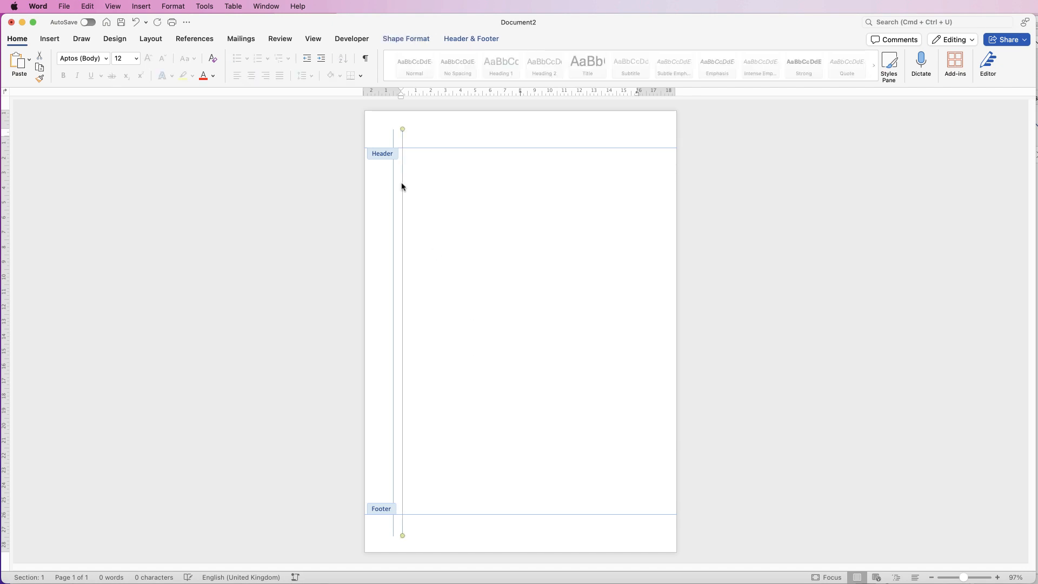
{"action": "left_click_drag", "start_coordinate": [403, 185], "coordinate": [645, 192]}
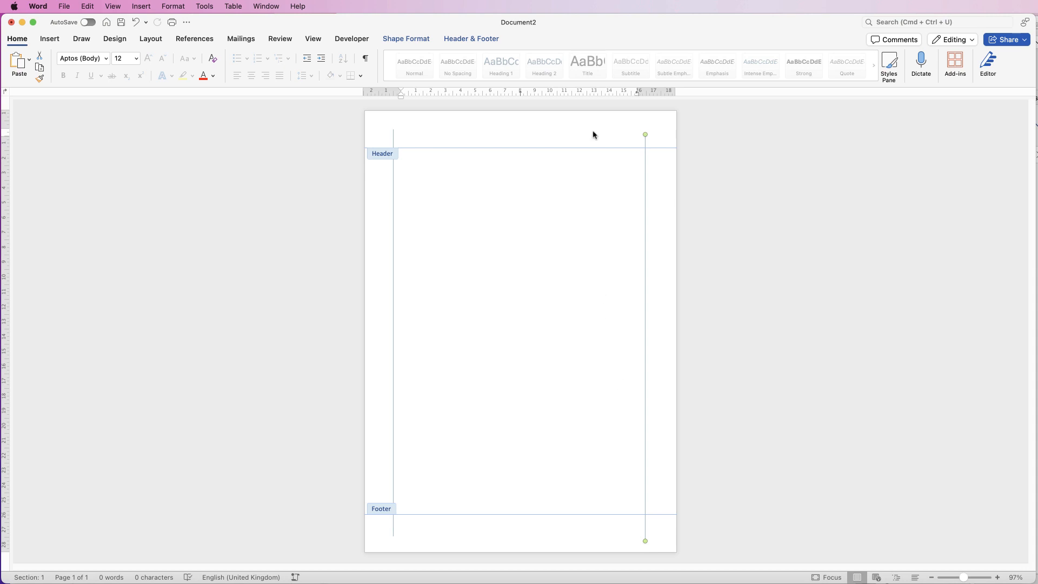
Step: Close the header and footer and insert a page break to add a second page
{"action": "double_click", "coordinate": [504, 273]}
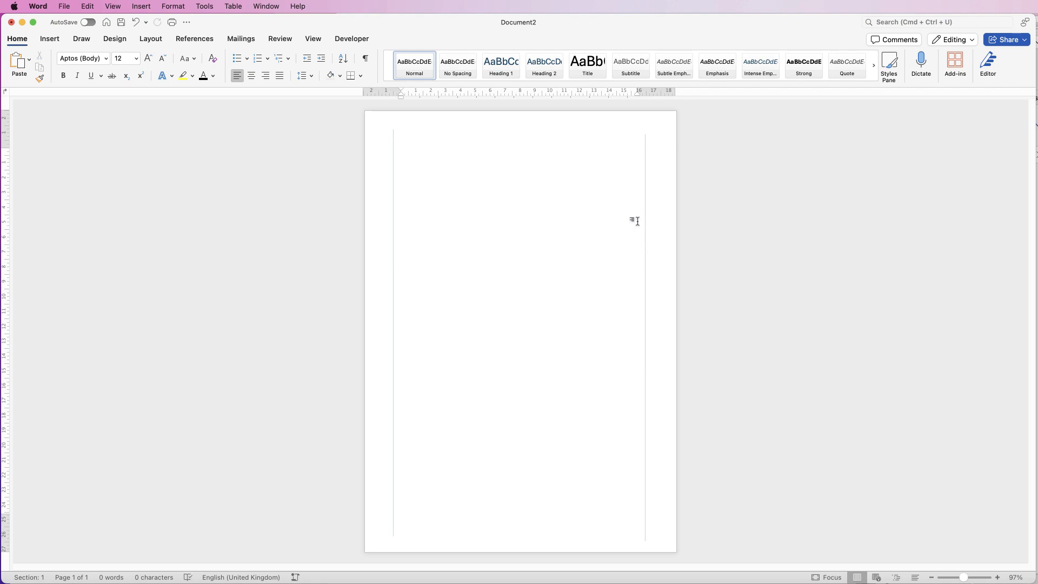
{"action": "left_click", "coordinate": [49, 39]}
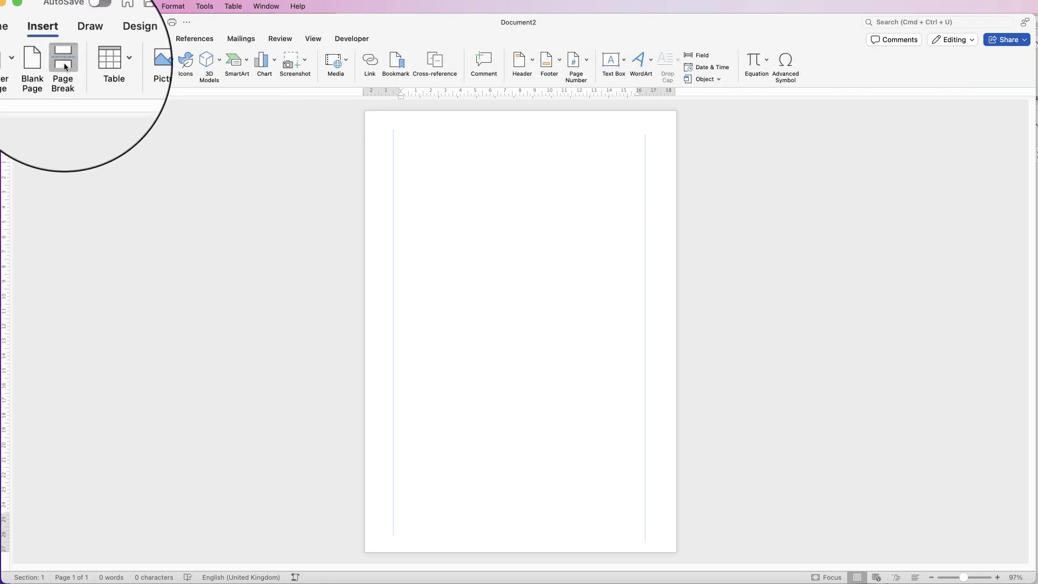
{"action": "left_click", "coordinate": [66, 67]}
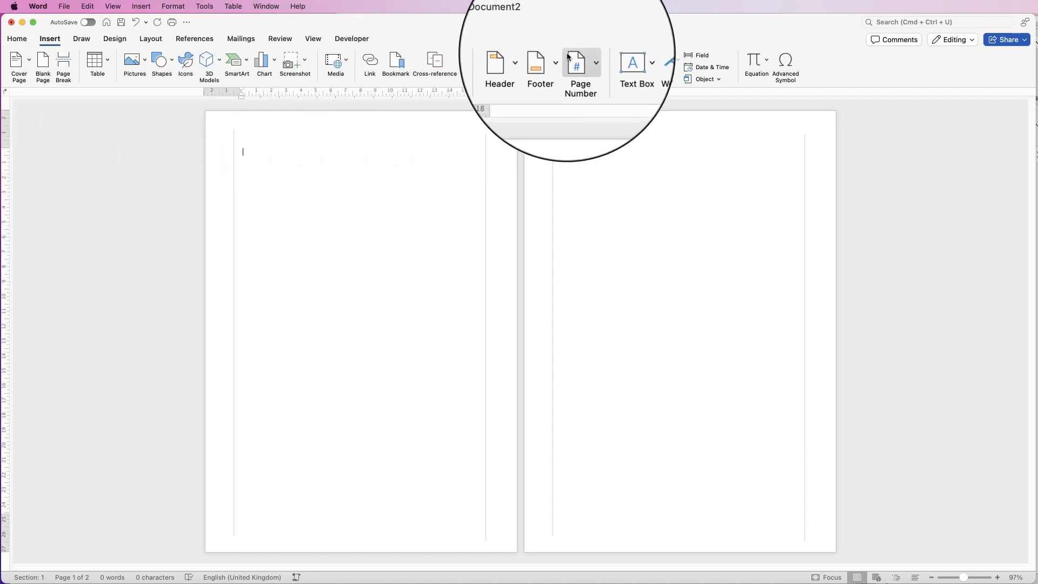
Step: Draw a text box about 15 cm wide and 4.8 cm tall in the upper part of page 1
{"action": "left_click", "coordinate": [623, 63]}
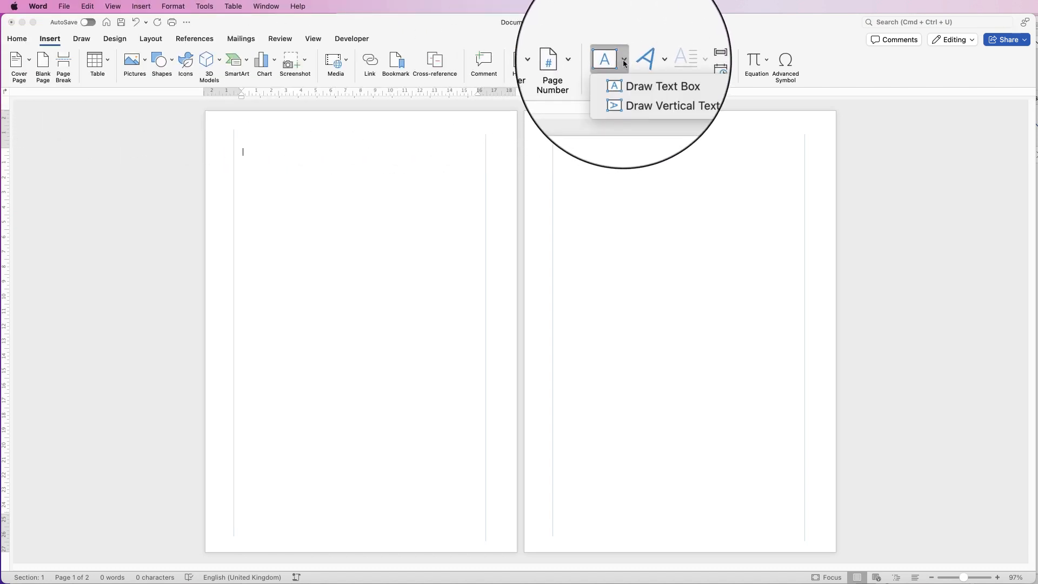
{"action": "left_click", "coordinate": [640, 80]}
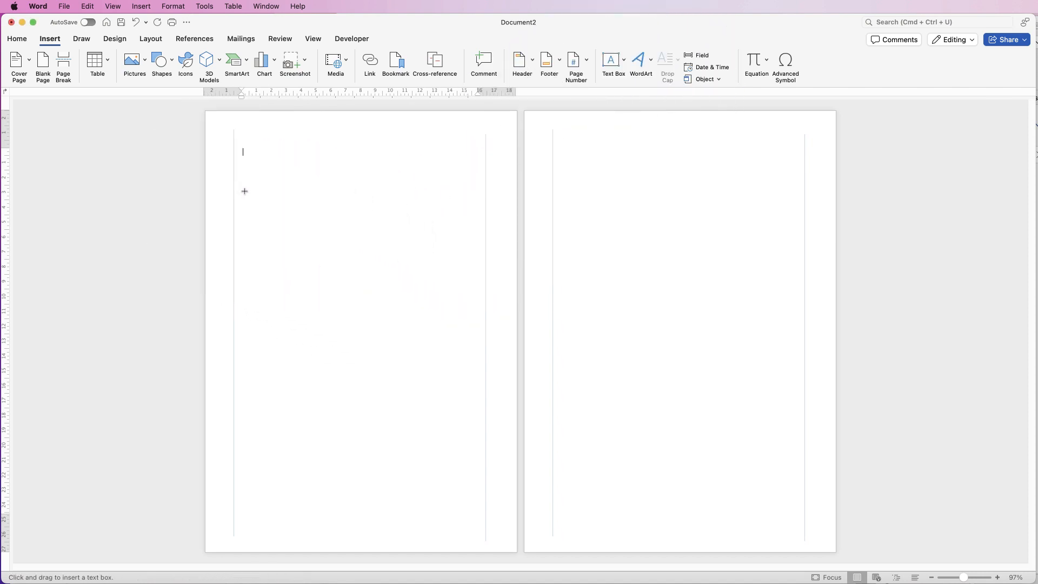
{"action": "left_click_drag", "start_coordinate": [245, 191], "coordinate": [466, 255]}
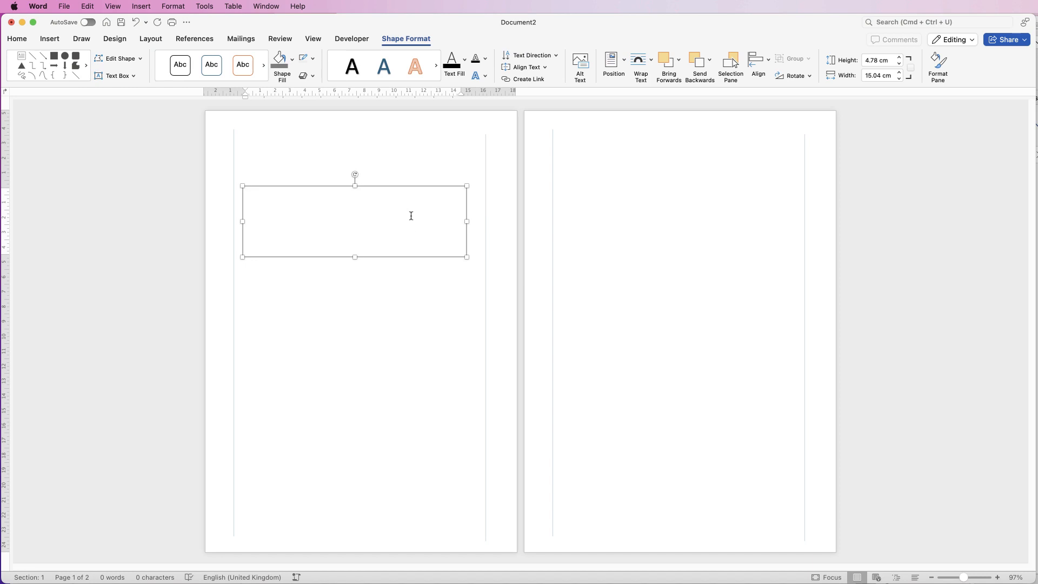
{"action": "left_click", "coordinate": [366, 309]}
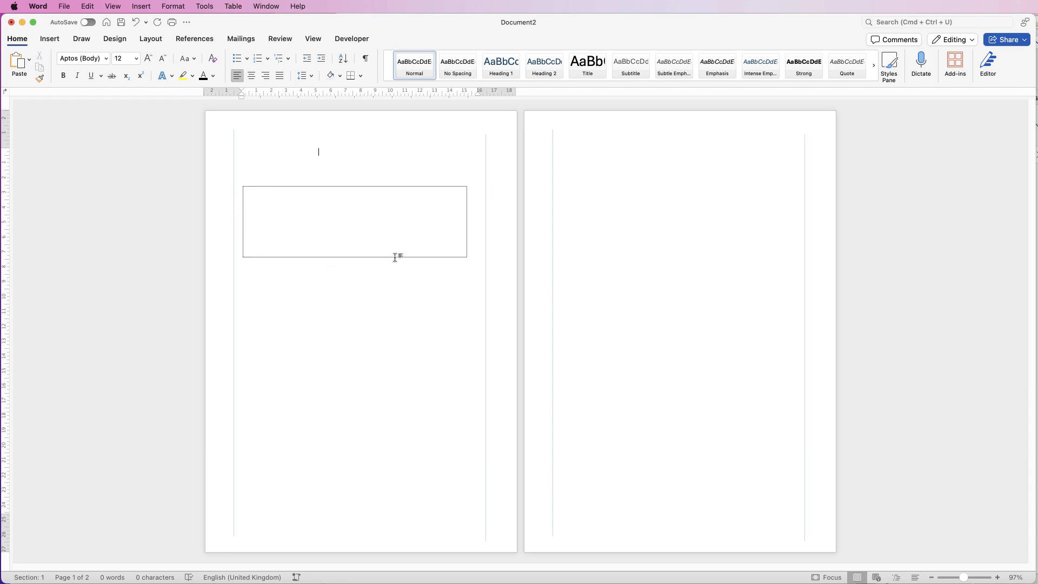
Step: Reshape the text box to about 5.3 cm wide and 8.3 cm tall and place it in the lower left of page 1
{"action": "left_click", "coordinate": [357, 220]}
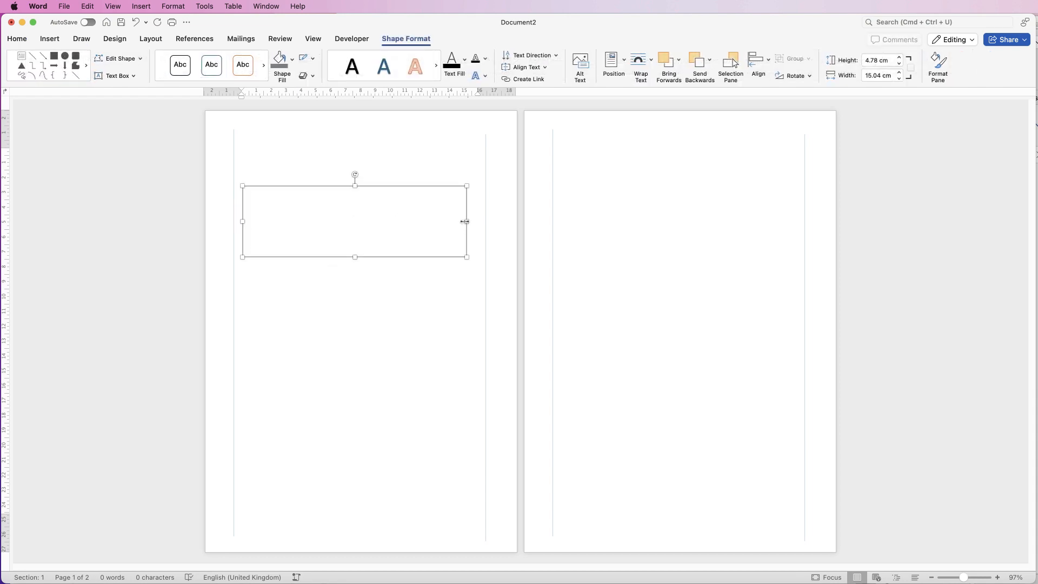
{"action": "left_click_drag", "start_coordinate": [464, 222], "coordinate": [340, 222]}
{"action": "left_click_drag", "start_coordinate": [292, 258], "coordinate": [324, 437]}
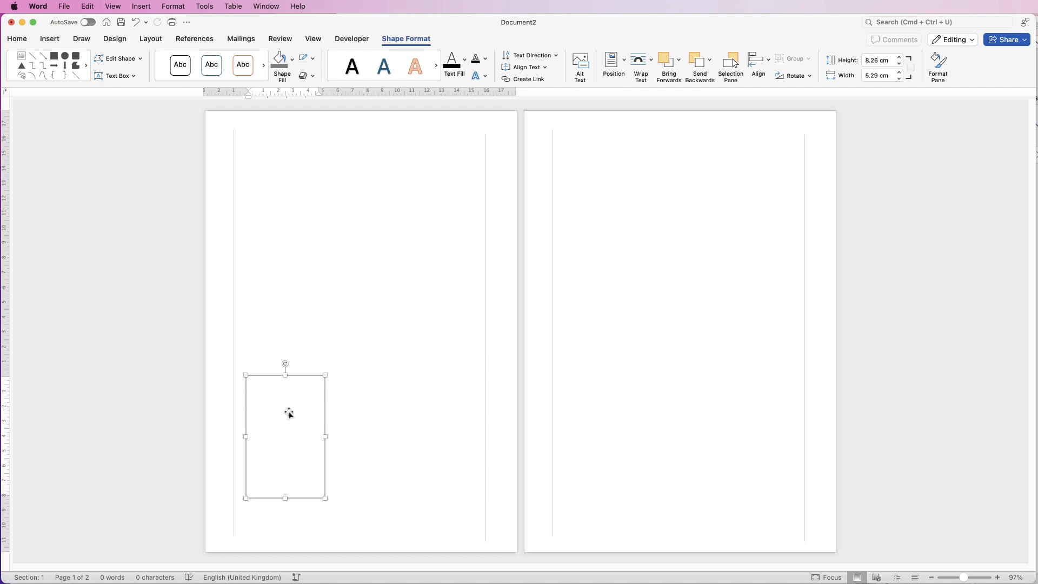
Step: Try out a copy of the text box near the top of page 1, about 12.7 cm wide and 3.5 cm tall, and undo it
{"action": "left_click_drag", "start_coordinate": [285, 416], "coordinate": [435, 215]}
{"action": "left_click", "coordinate": [322, 313]}
{"action": "left_click", "coordinate": [308, 215]}
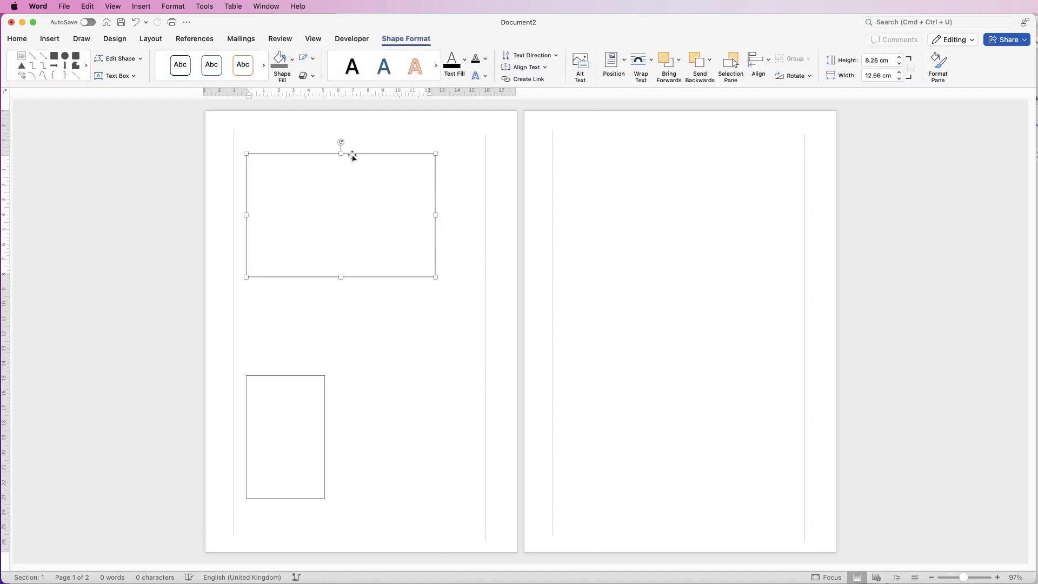
{"action": "left_click_drag", "start_coordinate": [341, 155], "coordinate": [312, 212]}
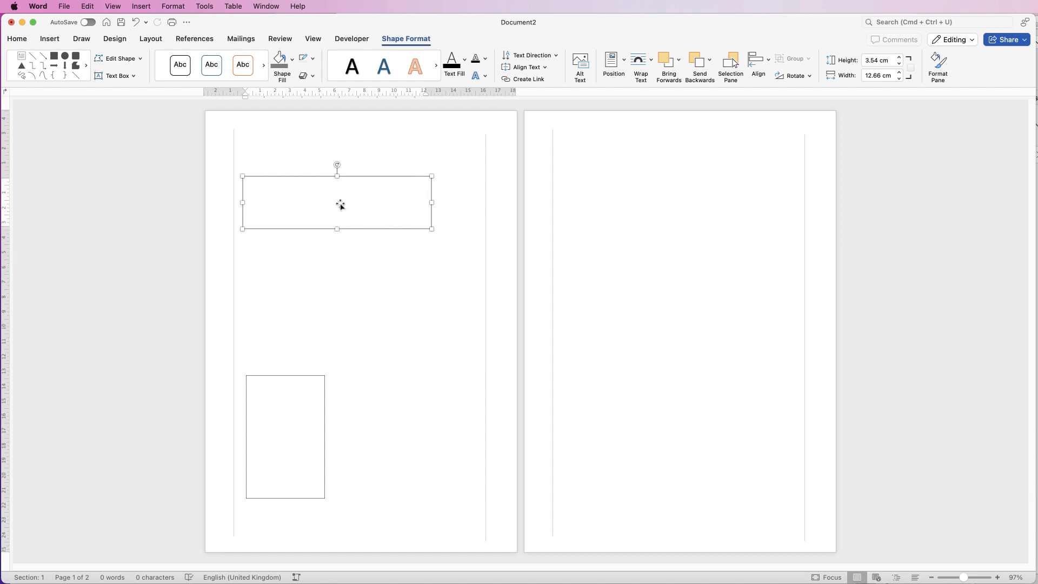
{"action": "key", "text": "super+z"}
Step: Fill the lower text box with placeholder text generated by =rand(2,1)
{"action": "left_click", "coordinate": [289, 400]}
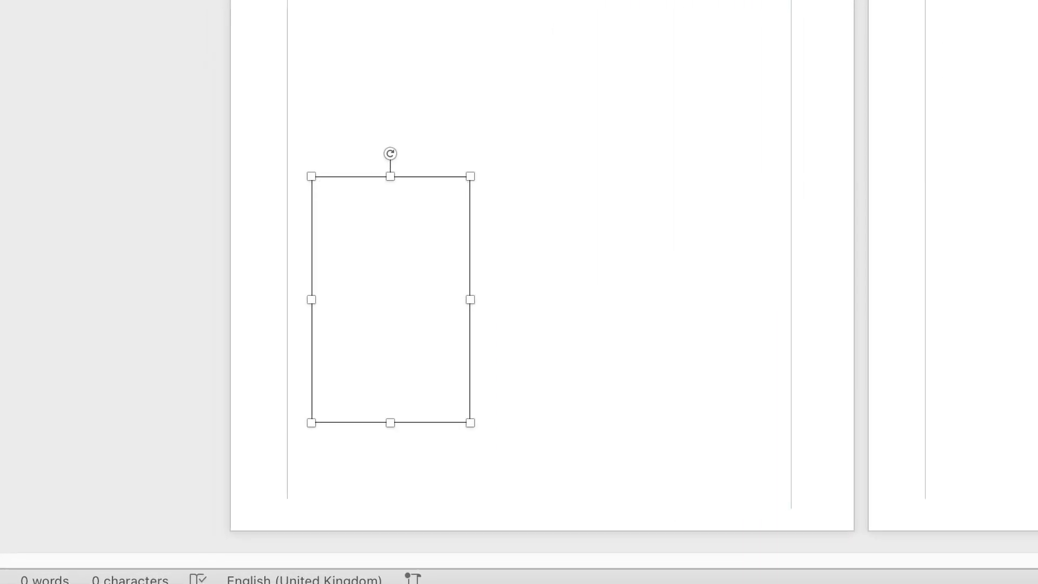
{"action": "type", "text": "=rand(2,1"}
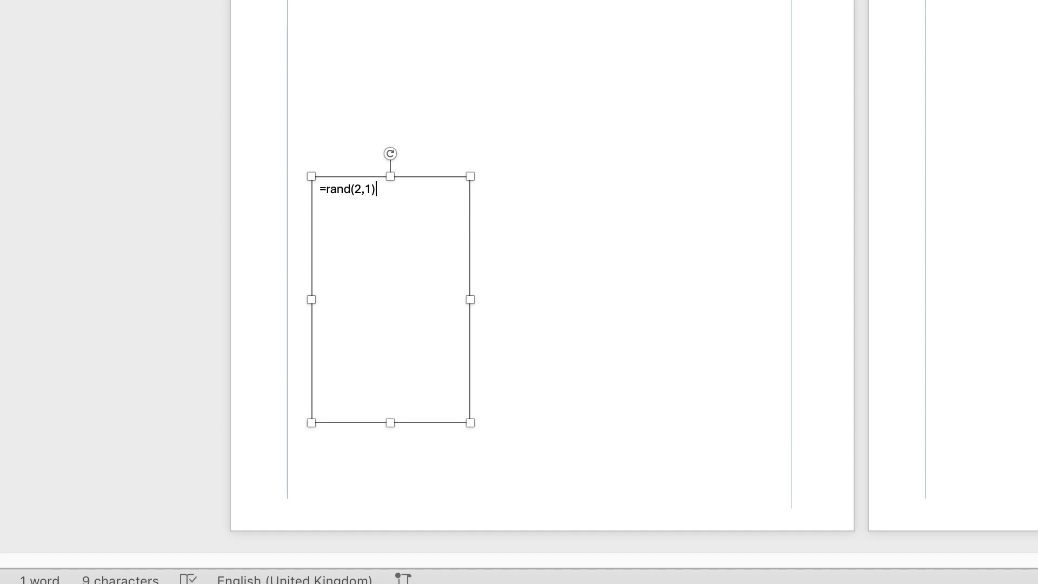
{"action": "key", "text": "Return"}
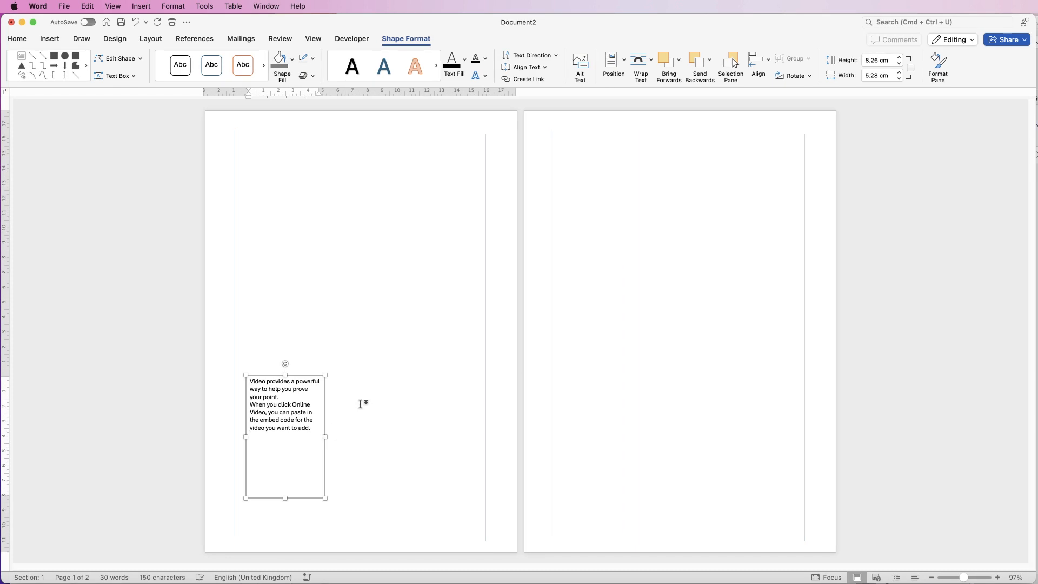
{"action": "left_click", "coordinate": [361, 404]}
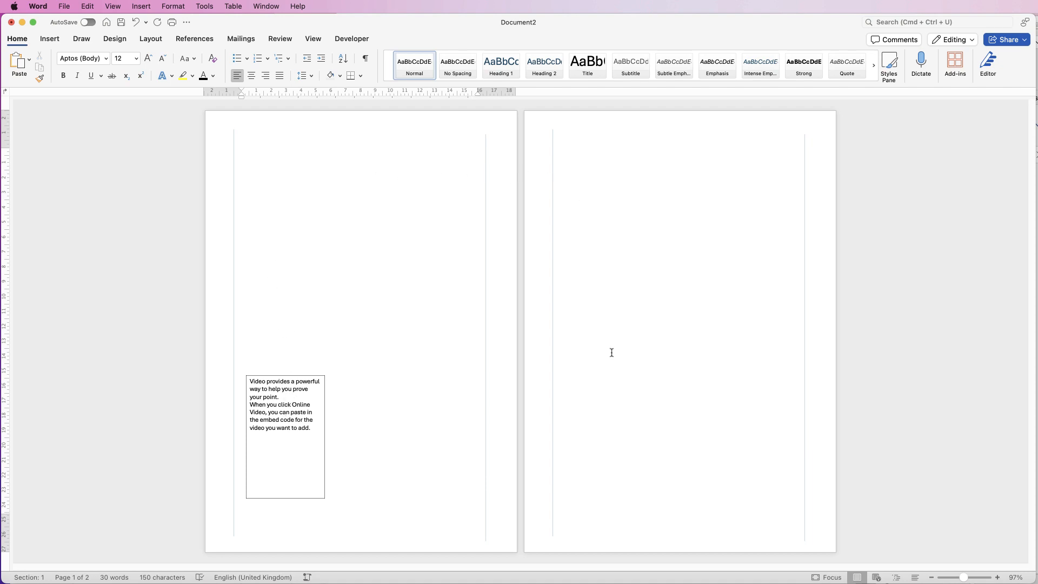
Step: Set the filled text box to No Outline
{"action": "left_click", "coordinate": [280, 416]}
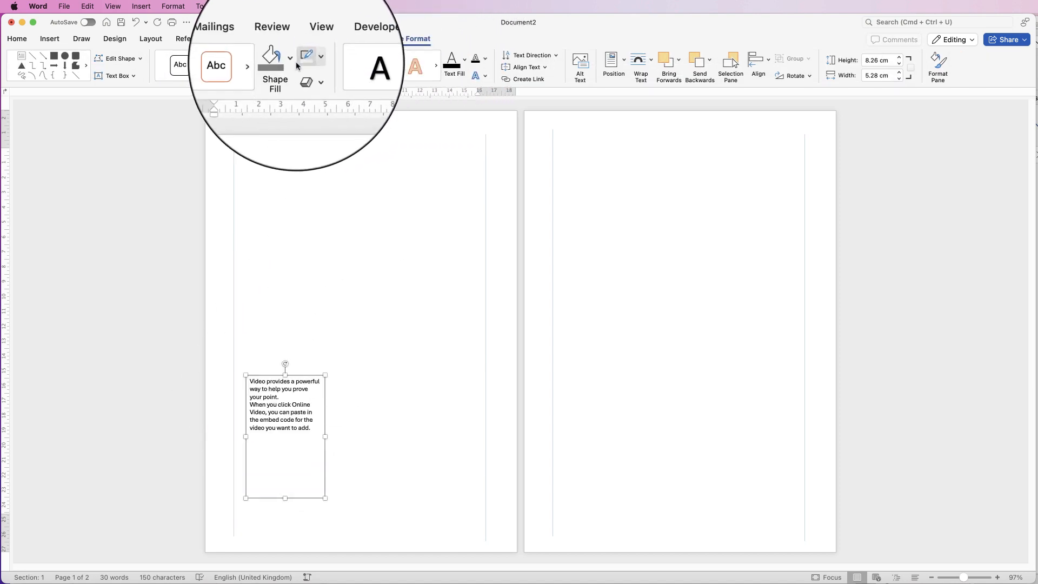
{"action": "left_click", "coordinate": [313, 61]}
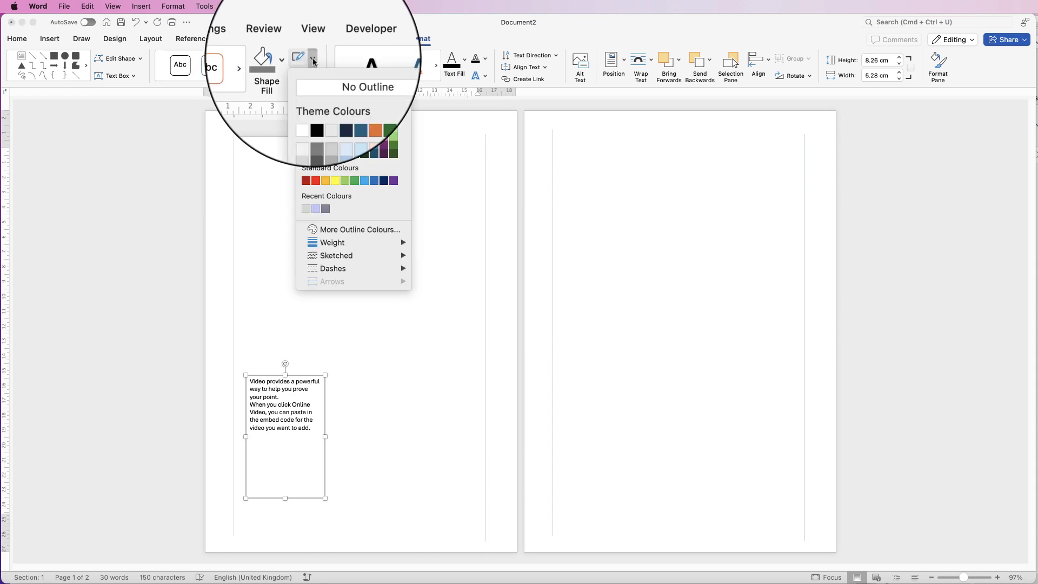
{"action": "left_click", "coordinate": [349, 76]}
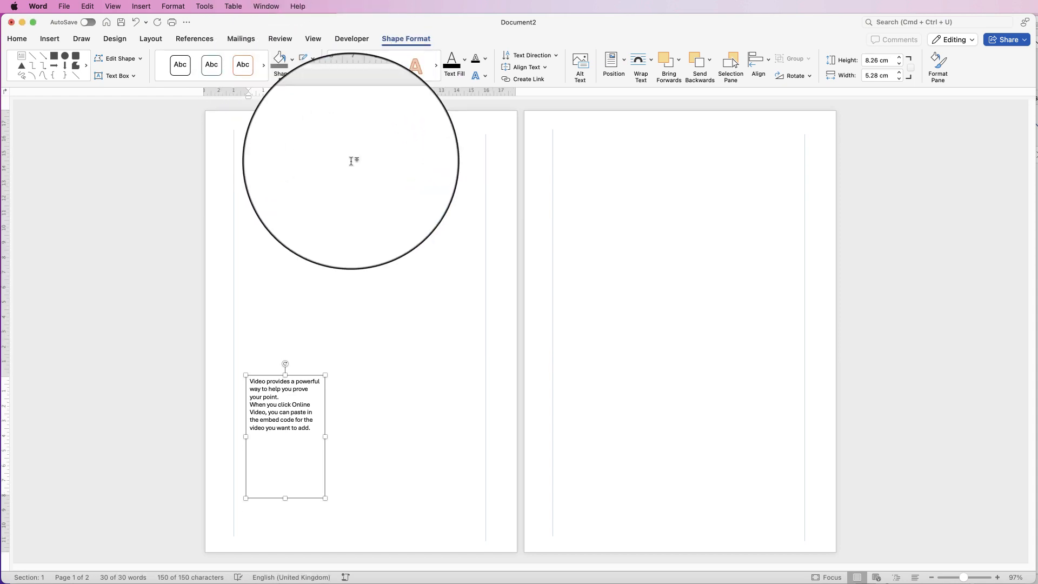
{"action": "left_click", "coordinate": [383, 410]}
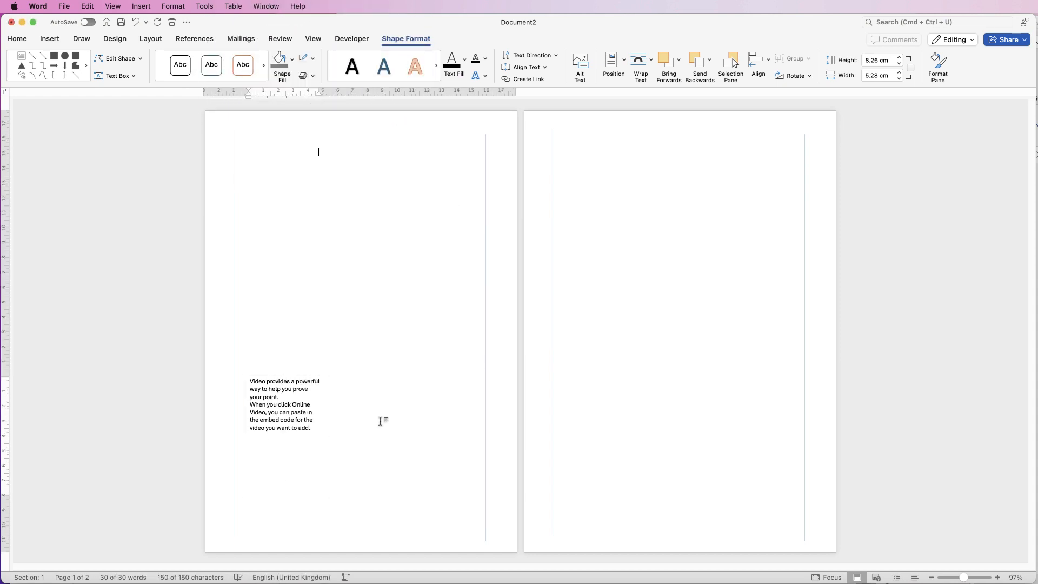
Step: Place two copies of the text box in the upper part of page 1, about 12.6 cm wide and 2.4 cm tall
{"action": "left_click", "coordinate": [283, 408]}
{"action": "left_click_drag", "start_coordinate": [304, 468], "coordinate": [313, 482]}
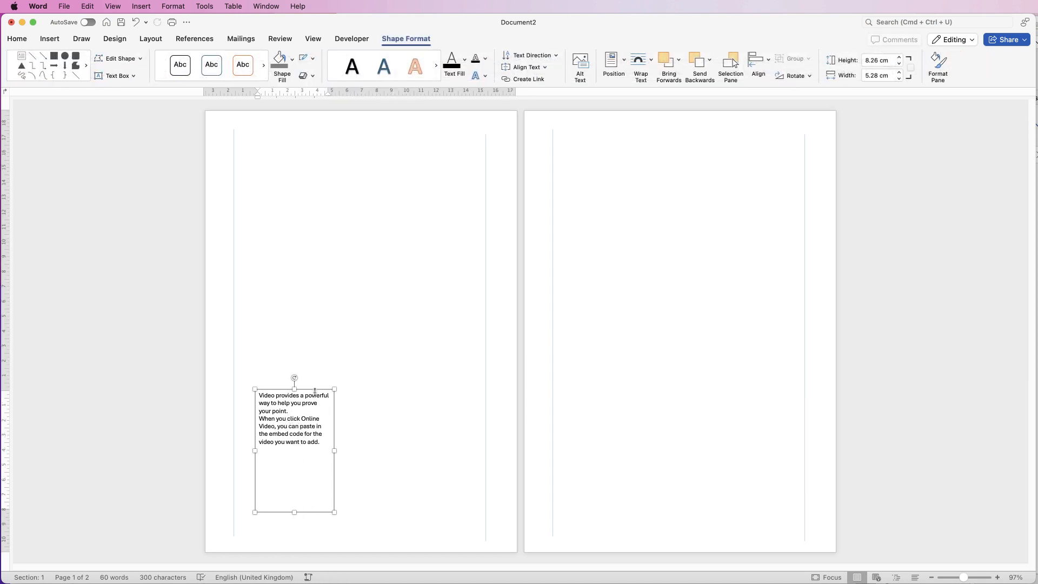
{"action": "left_click_drag", "start_coordinate": [285, 431], "coordinate": [439, 236]}
{"action": "left_click_drag", "start_coordinate": [344, 298], "coordinate": [378, 156]}
Step: Remove the shape fill from the topmost text box on page 1
{"action": "left_click", "coordinate": [407, 170]}
{"action": "left_click", "coordinate": [392, 40]}
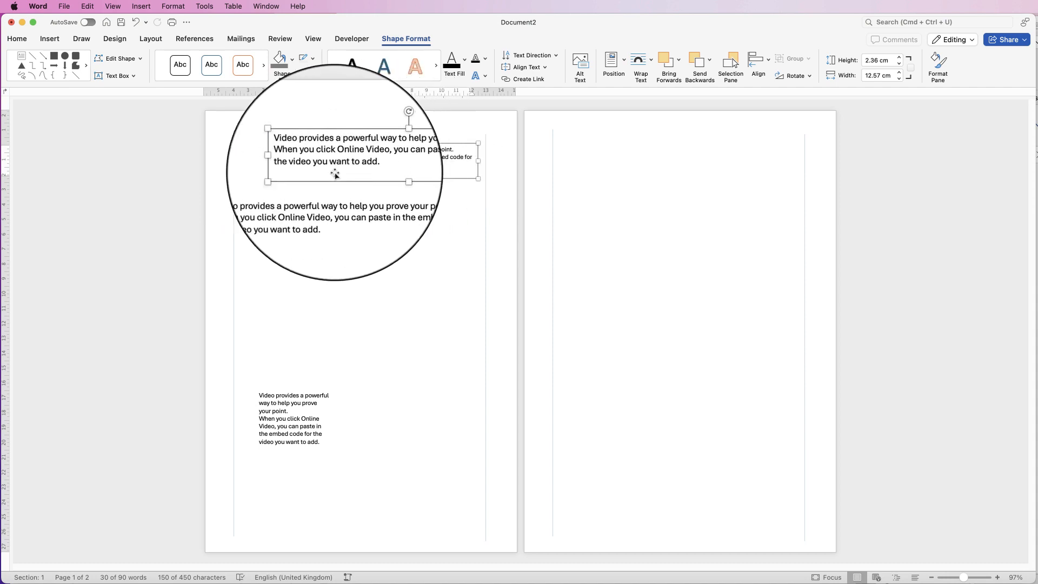
{"action": "left_click", "coordinate": [293, 58]}
{"action": "left_click", "coordinate": [293, 81]}
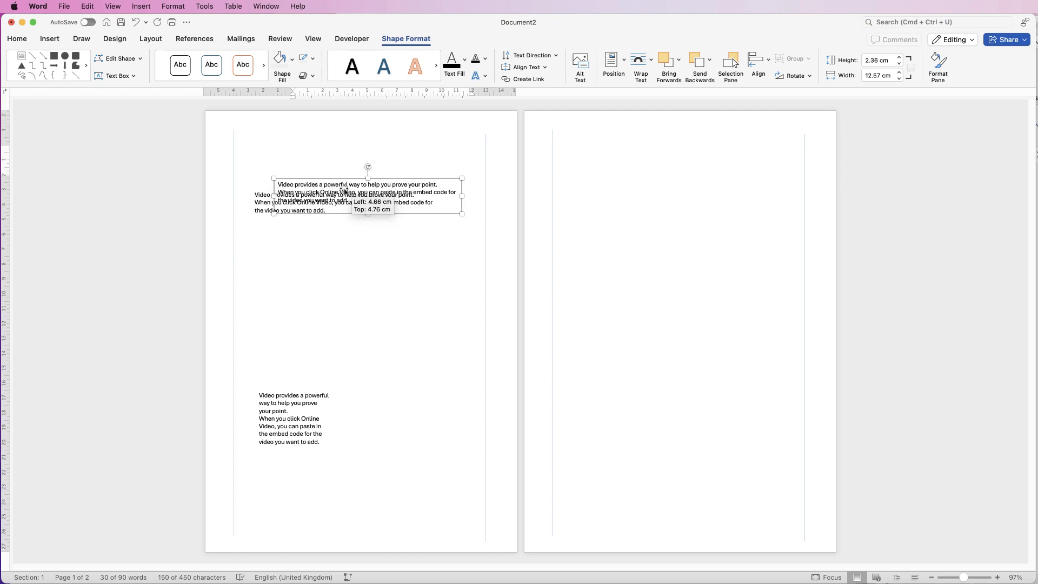
Step: Place a copy of the top text box in the lower left of page 2, resized to about 4.5 cm wide and 7.9 cm tall
{"action": "left_click_drag", "start_coordinate": [290, 152], "coordinate": [590, 429]}
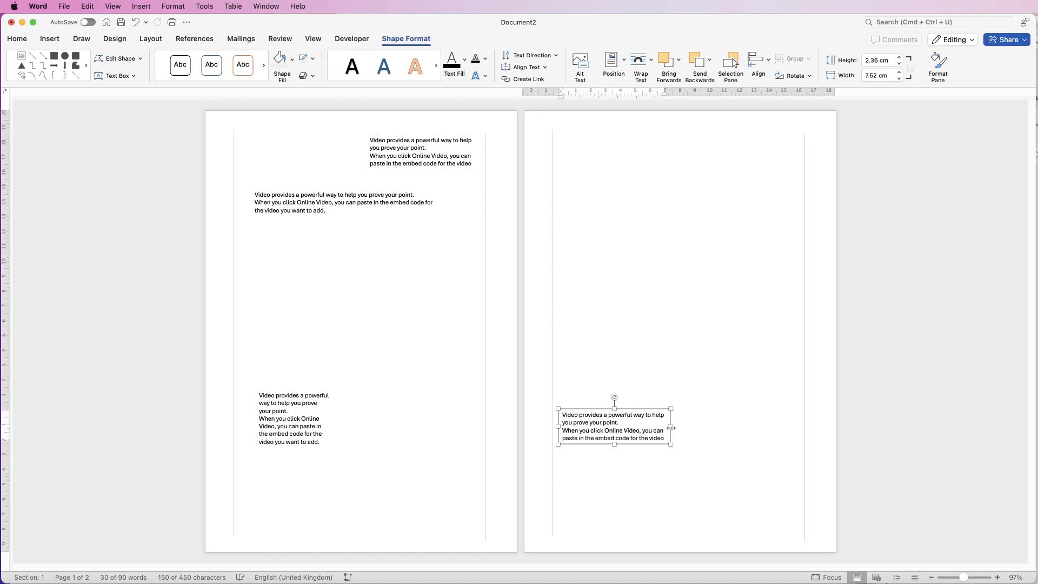
{"action": "left_click_drag", "start_coordinate": [671, 427], "coordinate": [591, 526]}
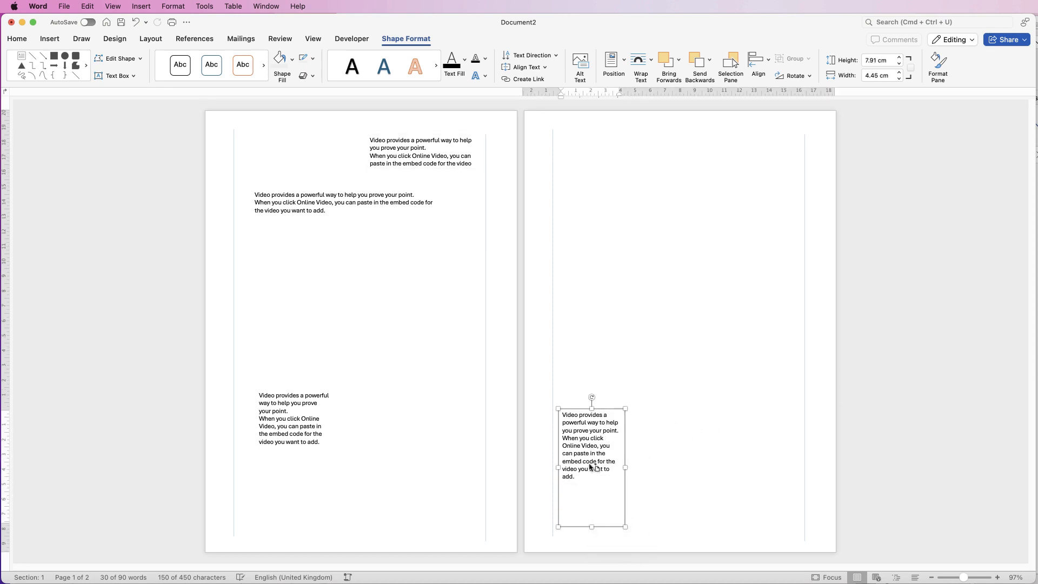
Step: Copy the narrow text box on page 2 to form a row of three across the lower page, plus one copy mid-page
{"action": "left_click_drag", "start_coordinate": [590, 465], "coordinate": [752, 467]}
{"action": "left_click", "coordinate": [754, 226]}
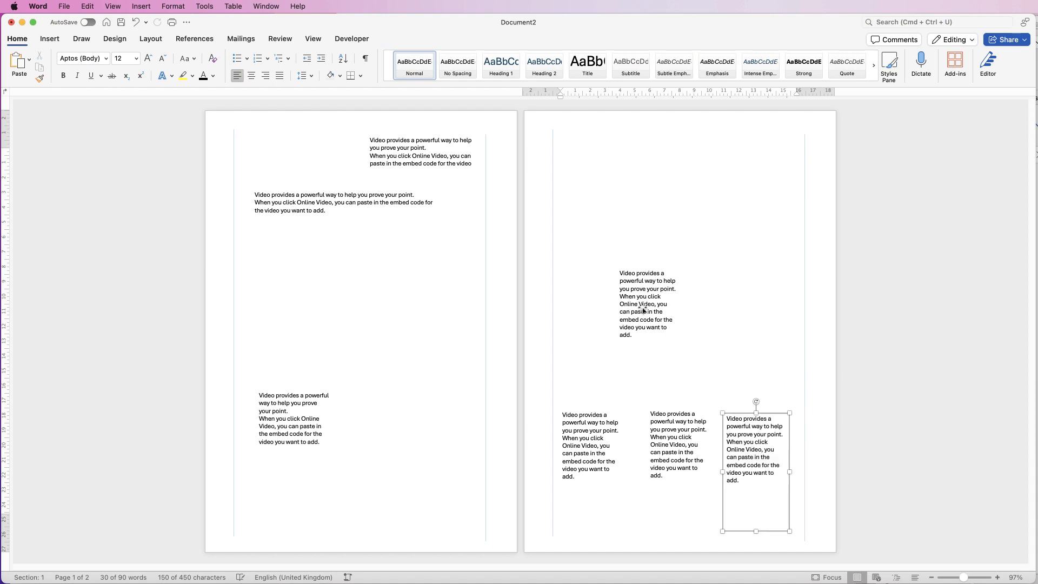
Step: Move the mid-page copy to the upper part of page 2, reshape it into a wide, short text box and duplicate it above
{"action": "left_click_drag", "start_coordinate": [635, 301], "coordinate": [597, 213]}
{"action": "left_click_drag", "start_coordinate": [600, 289], "coordinate": [600, 252]}
{"action": "left_click_drag", "start_coordinate": [631, 207], "coordinate": [791, 202]}
{"action": "left_click_drag", "start_coordinate": [678, 250], "coordinate": [678, 205]}
{"action": "left_click_drag", "start_coordinate": [671, 184], "coordinate": [652, 171]}
{"action": "left_click", "coordinate": [664, 286]}
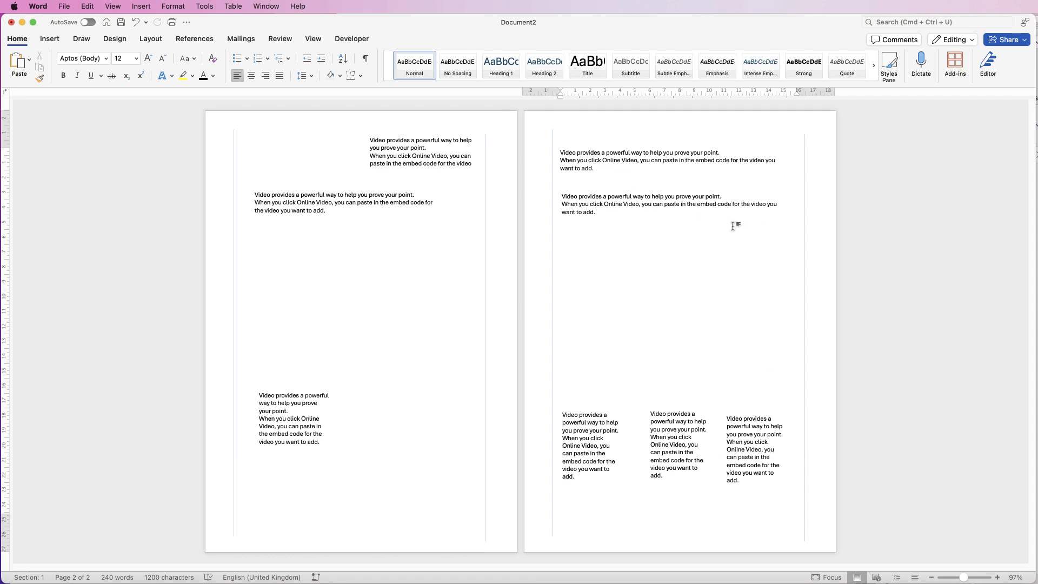
Step: Replace the placeholder in the topmost text box on page 1 with the copied telephone, email and website lines, and fit the box around them
{"action": "left_click", "coordinate": [411, 166]}
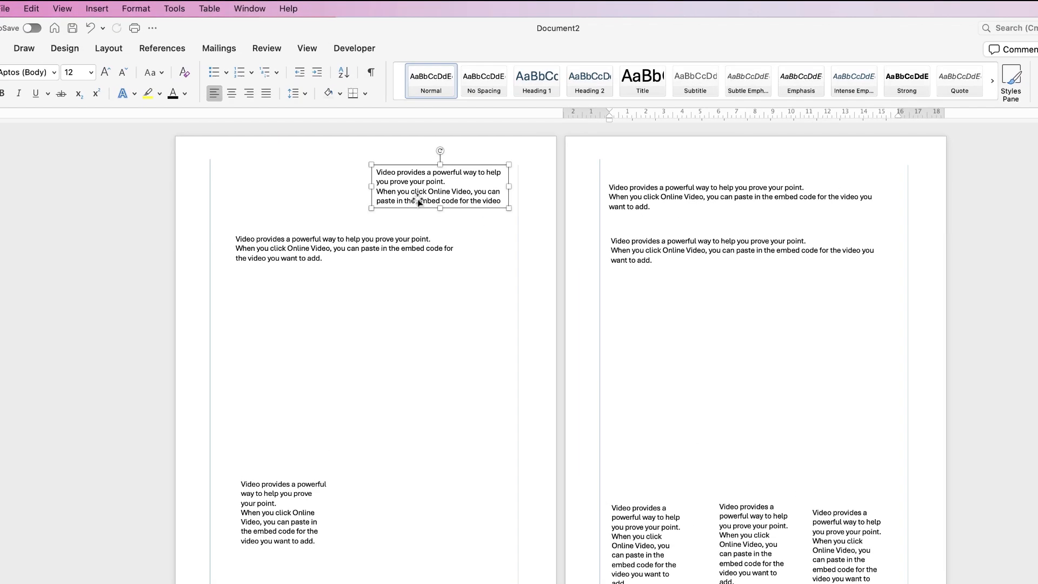
{"action": "left_click_drag", "start_coordinate": [422, 168], "coordinate": [421, 181]}
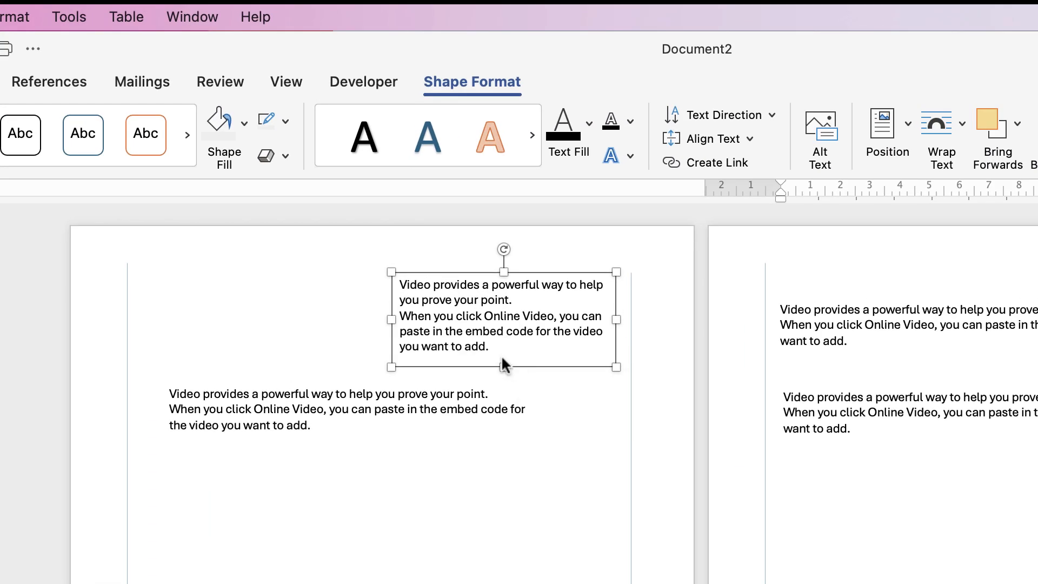
{"action": "left_click", "coordinate": [473, 333]}
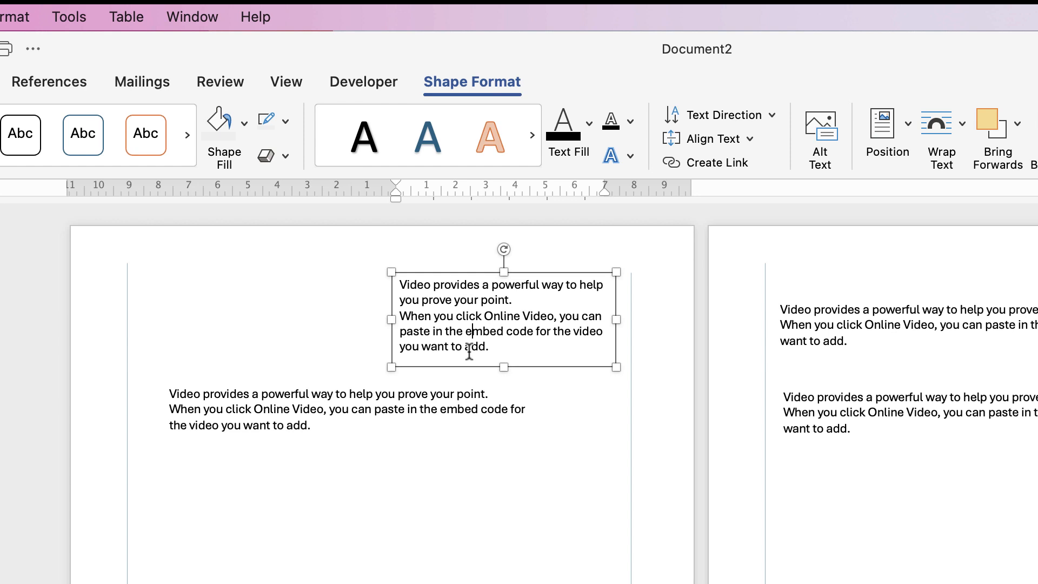
{"action": "key", "text": "super+a"}
{"action": "key", "text": "BackSpace"}
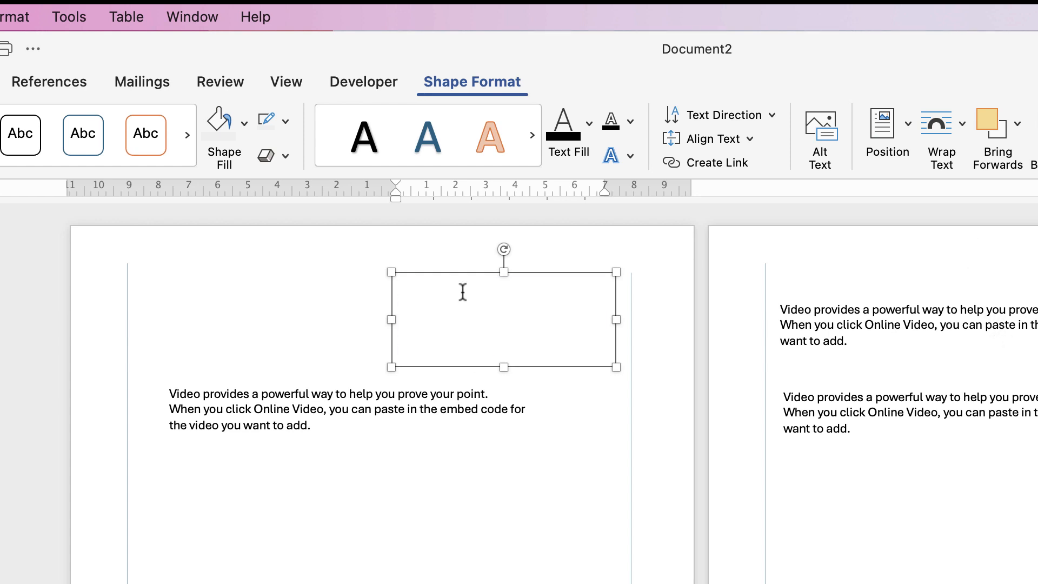
{"action": "key", "text": "super+v"}
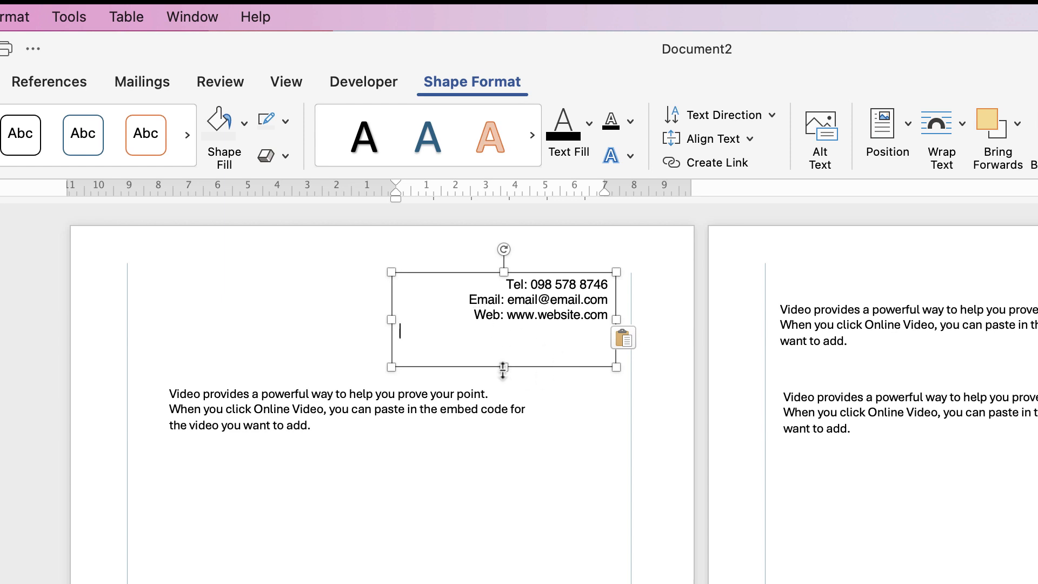
{"action": "left_click_drag", "start_coordinate": [504, 363], "coordinate": [504, 339]}
{"action": "left_click_drag", "start_coordinate": [391, 305], "coordinate": [440, 304]}
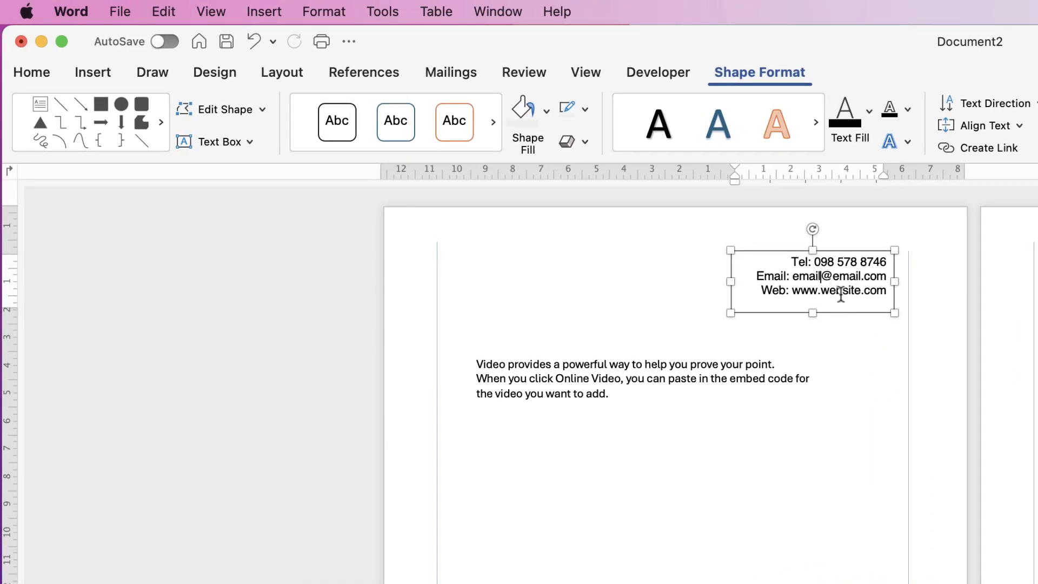
Step: Check which font the contact details use and view the list of available fonts
{"action": "left_click", "coordinate": [22, 72]}
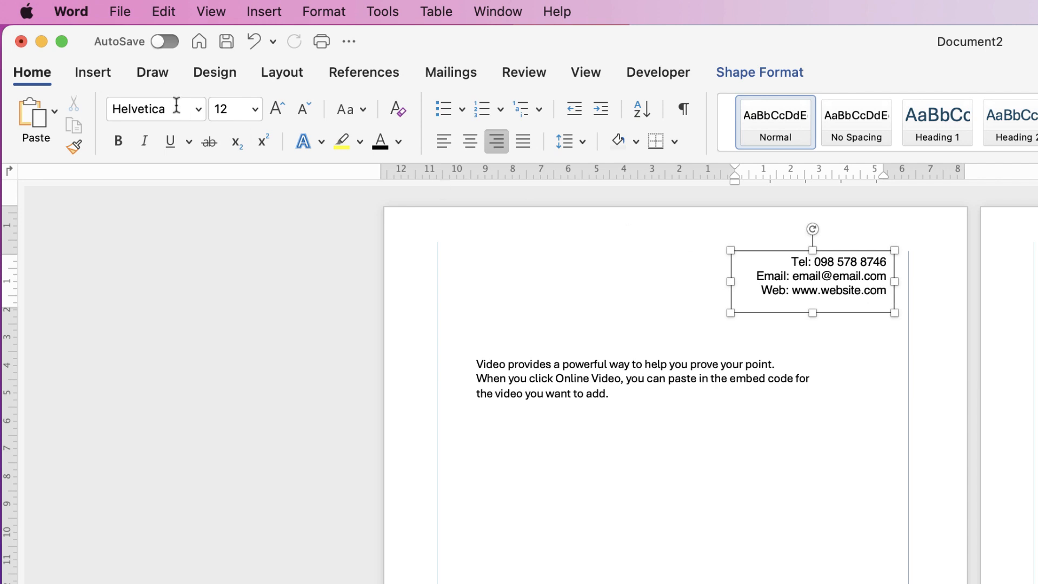
{"action": "left_click", "coordinate": [197, 109]}
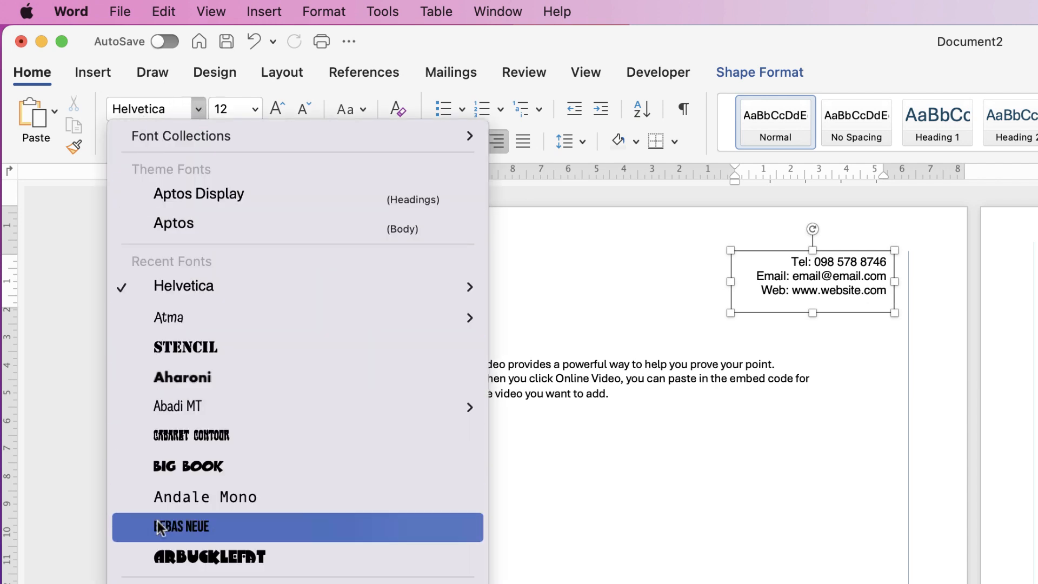
{"action": "left_click", "coordinate": [199, 108]}
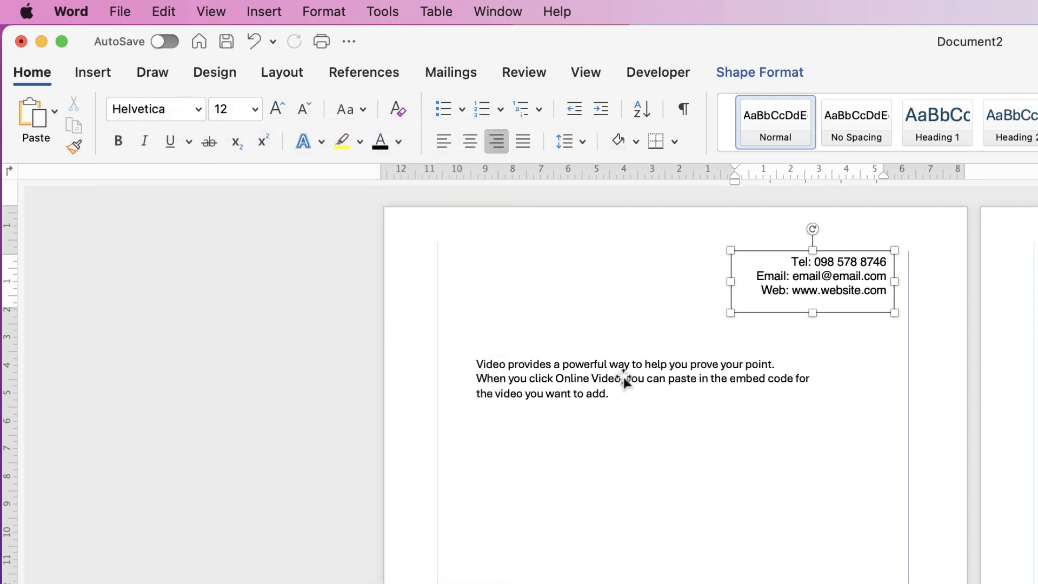
Step: Replace the placeholder text in the wide text box on page 1 with "Annual" and "Newsletter" on two lines
{"action": "left_click", "coordinate": [643, 396]}
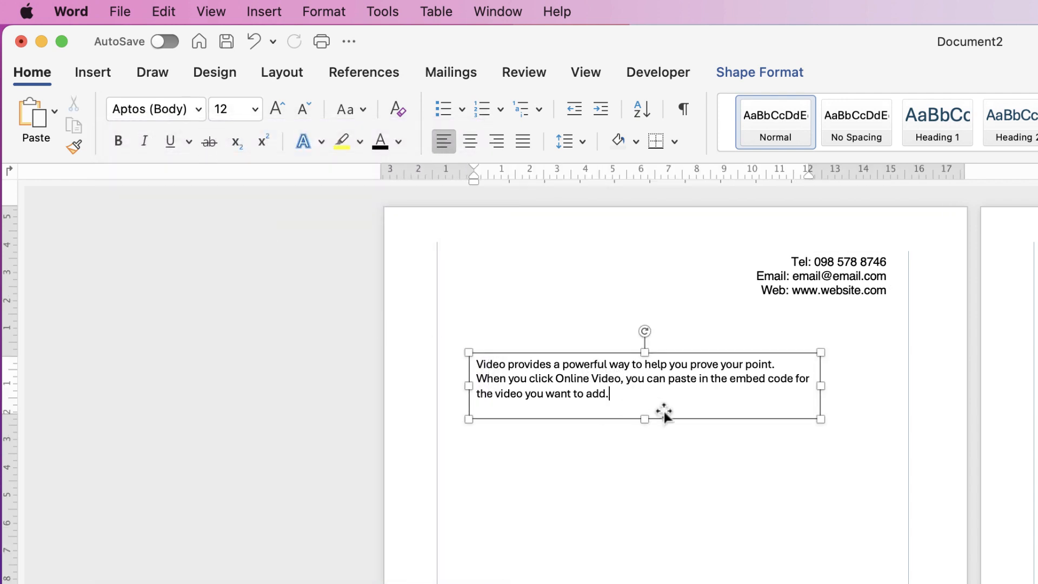
{"action": "left_click_drag", "start_coordinate": [619, 395], "coordinate": [474, 362]}
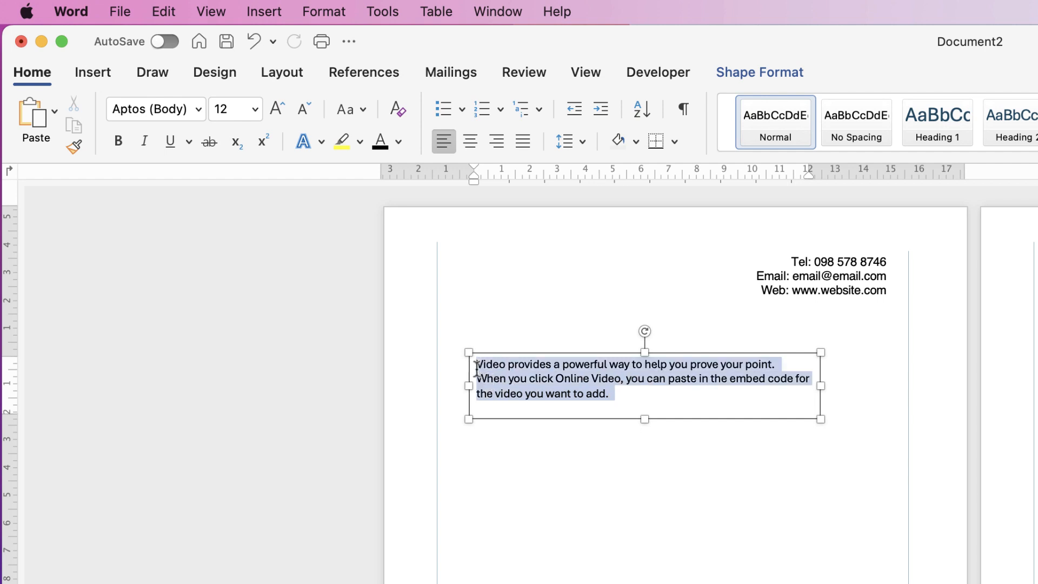
{"action": "type", "text": "Annual"}
{"action": "key", "text": "Return"}
{"action": "type", "text": "Newsletter"}
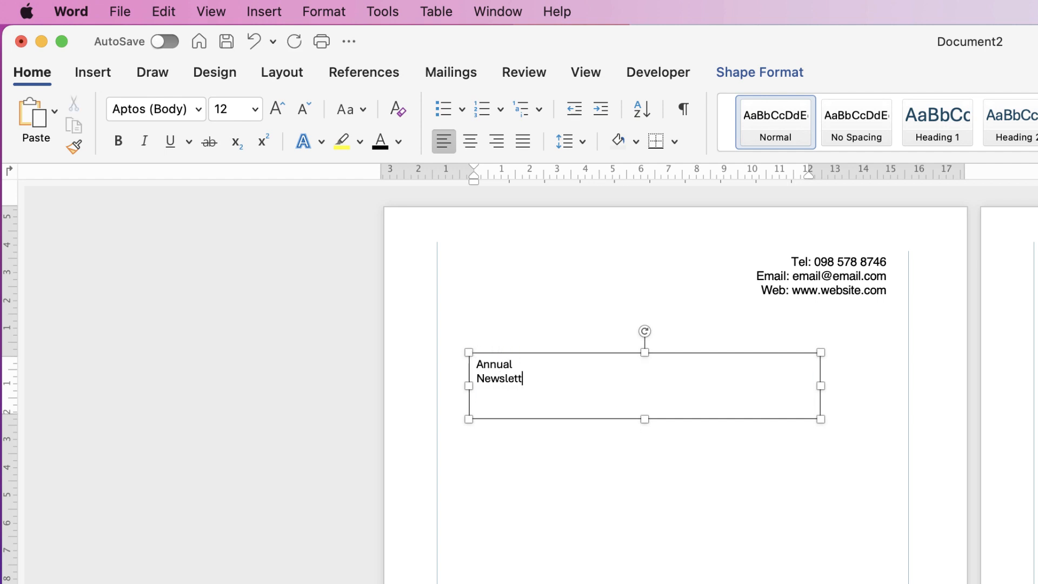
Step: Set the font of the whole "Annual Newsletter" title to Helvetica
{"action": "key", "text": "super+a"}
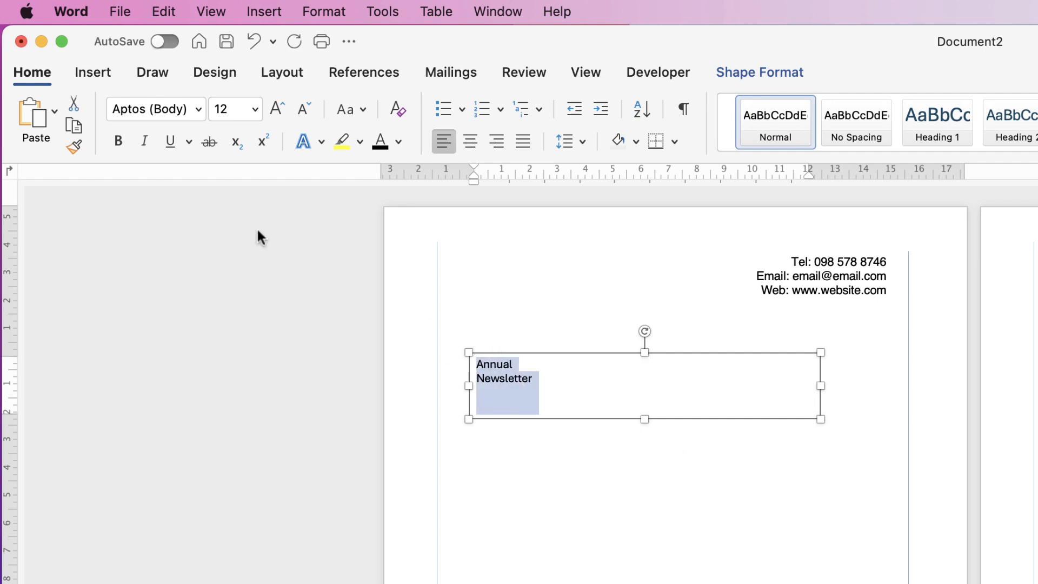
{"action": "left_click", "coordinate": [199, 109]}
{"action": "left_click", "coordinate": [187, 284]}
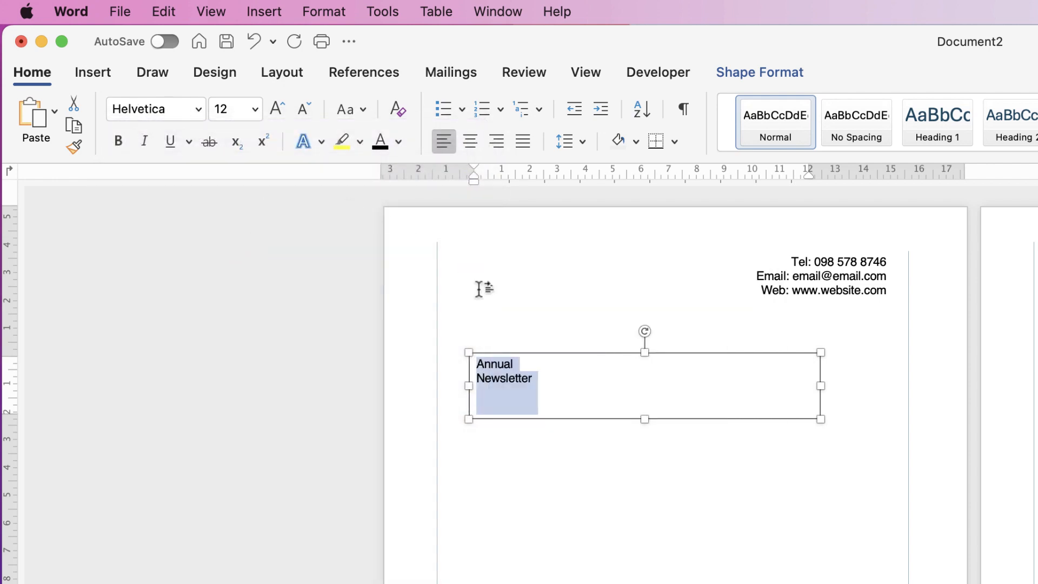
Step: Increase the title's font size to 28 and make its text box taller so both lines fit
{"action": "left_click", "coordinate": [276, 111]}
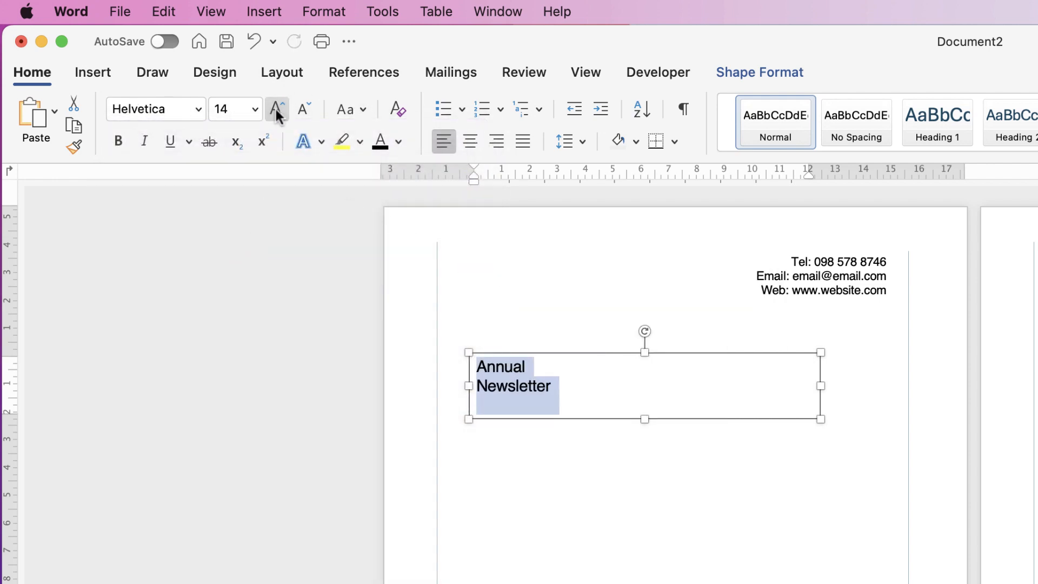
{"action": "left_click", "coordinate": [277, 110]}
{"action": "left_click", "coordinate": [276, 110]}
{"action": "left_click", "coordinate": [276, 111]}
{"action": "left_click", "coordinate": [277, 111]}
{"action": "left_click", "coordinate": [276, 110]}
{"action": "left_click", "coordinate": [276, 111]}
{"action": "left_click", "coordinate": [276, 111]}
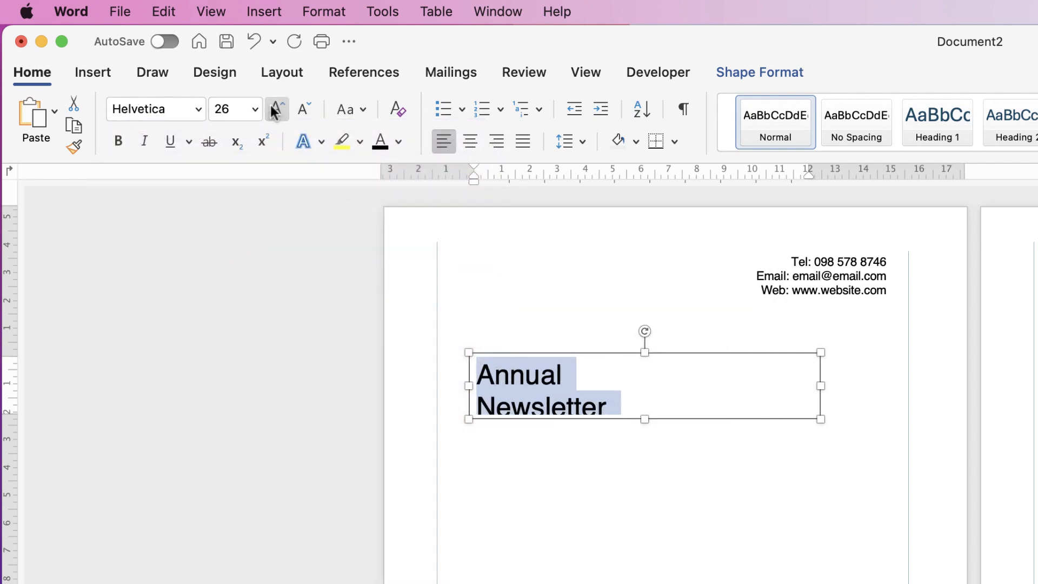
{"action": "left_click_drag", "start_coordinate": [648, 414], "coordinate": [647, 445]}
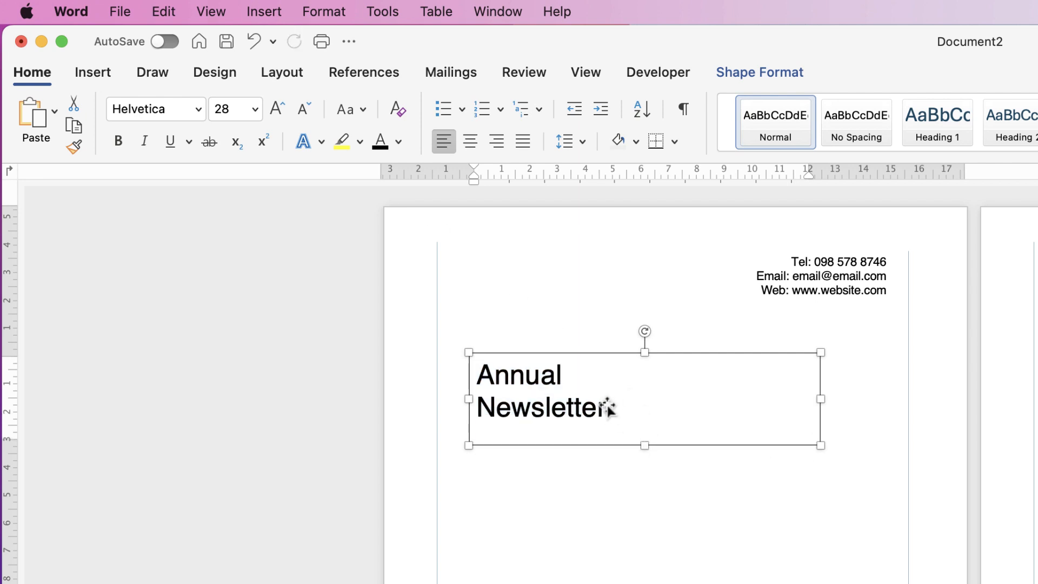
Step: Set the character spacing amount of the "Annual Newsletter" title to 10 in the advanced font settings
{"action": "left_click_drag", "start_coordinate": [611, 414], "coordinate": [498, 375]}
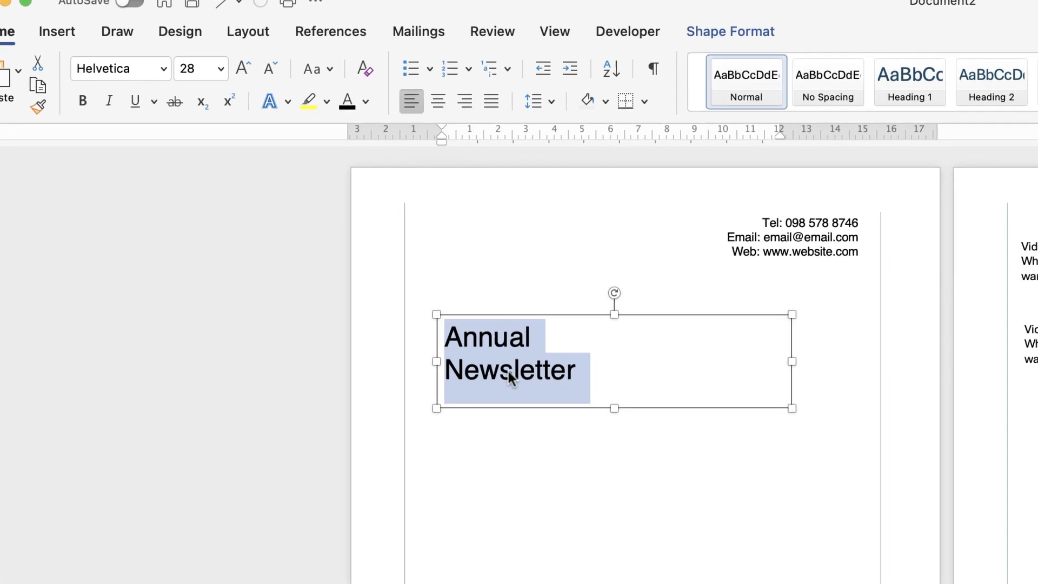
{"action": "right_click", "coordinate": [534, 412]}
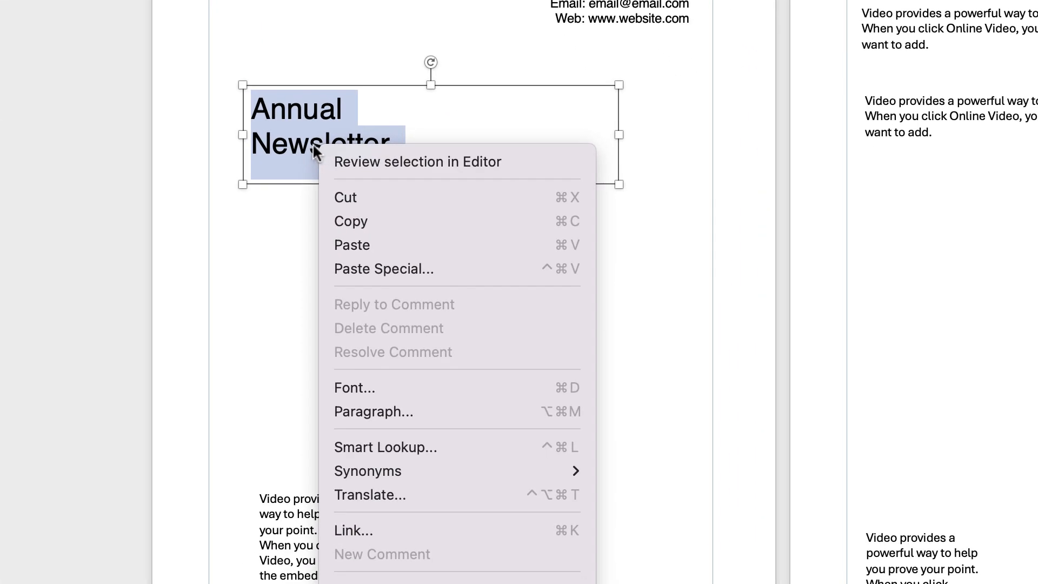
{"action": "left_click", "coordinate": [390, 222]}
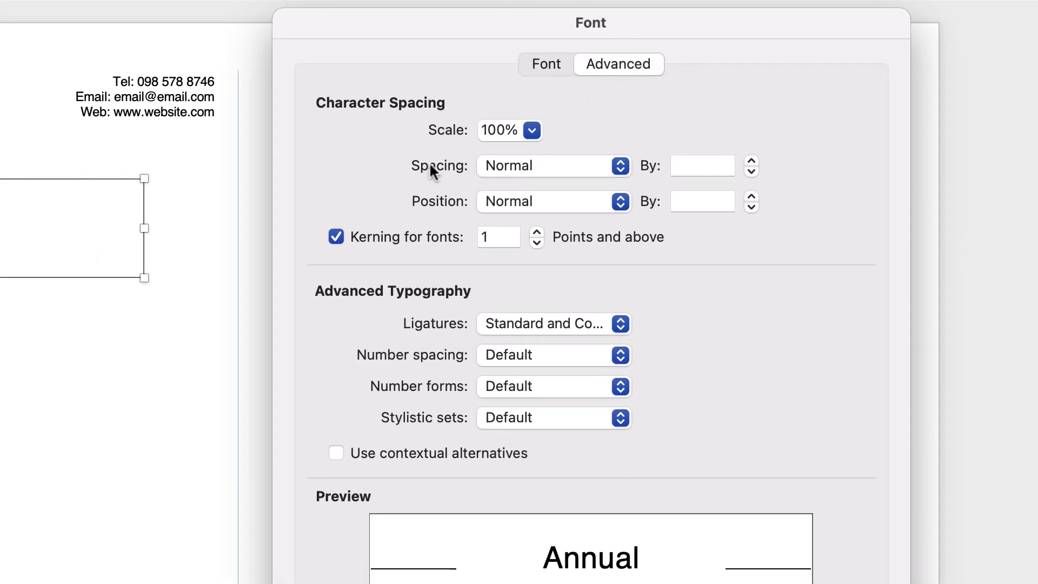
{"action": "left_click", "coordinate": [699, 165]}
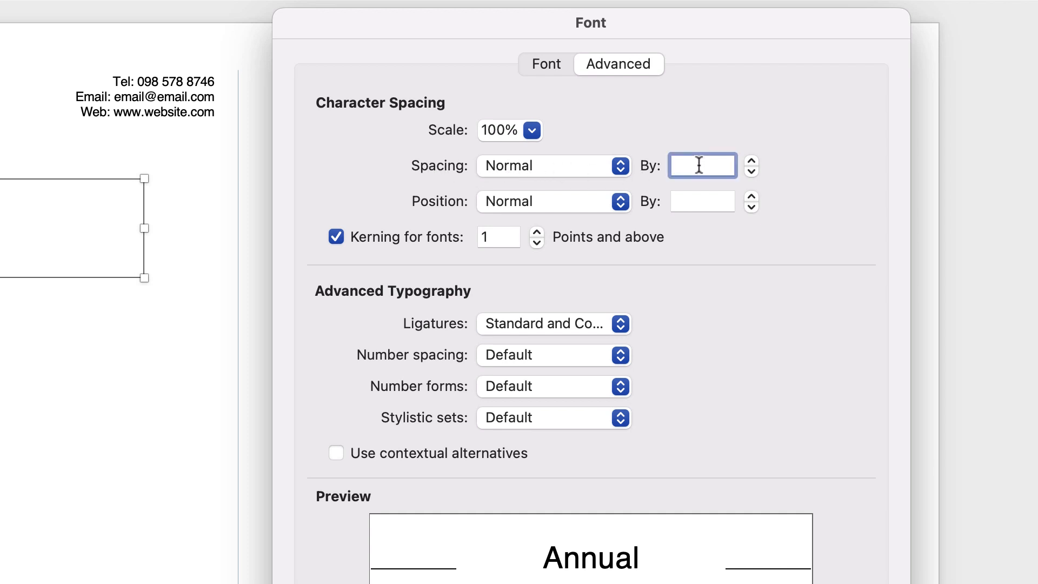
{"action": "type", "text": "10"}
{"action": "key", "text": "Return"}
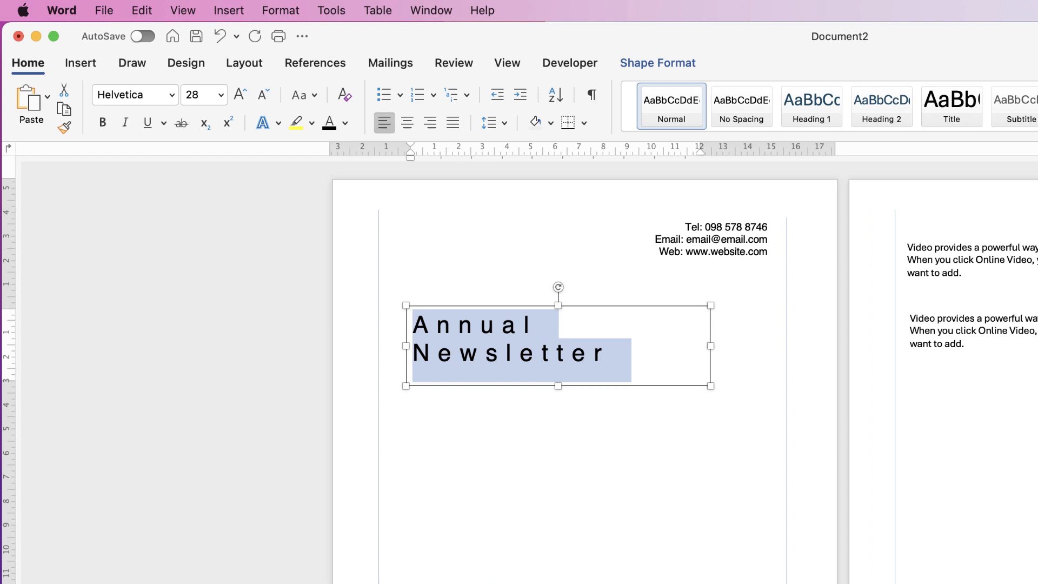
Step: Widen the title's text box to span both margin lines, then increase the text to size 72 and the box height to fit
{"action": "left_click_drag", "start_coordinate": [710, 345], "coordinate": [786, 346]}
{"action": "left_click_drag", "start_coordinate": [406, 345], "coordinate": [372, 346]}
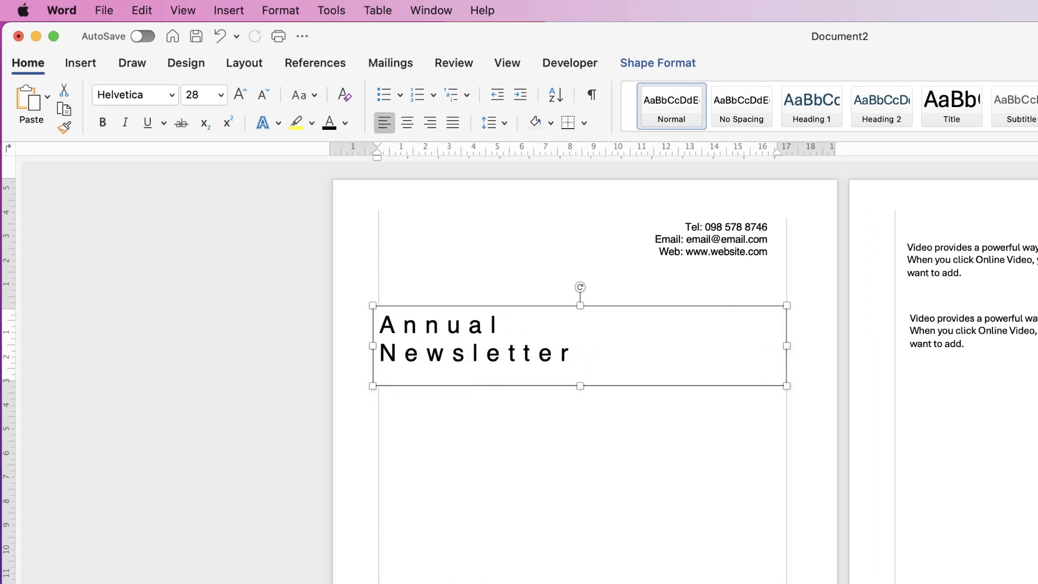
{"action": "left_click", "coordinate": [240, 95]}
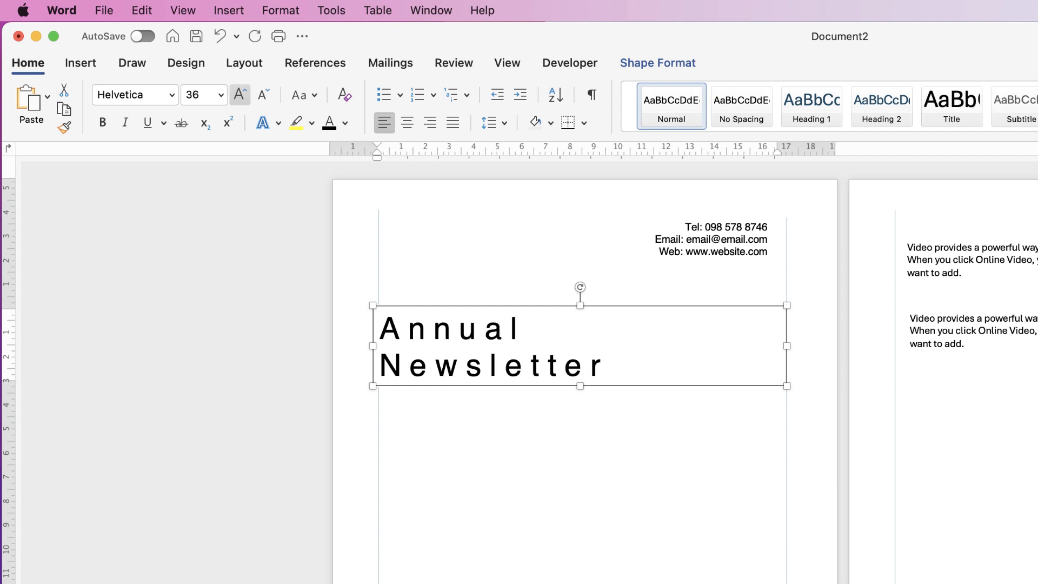
{"action": "left_click", "coordinate": [240, 95]}
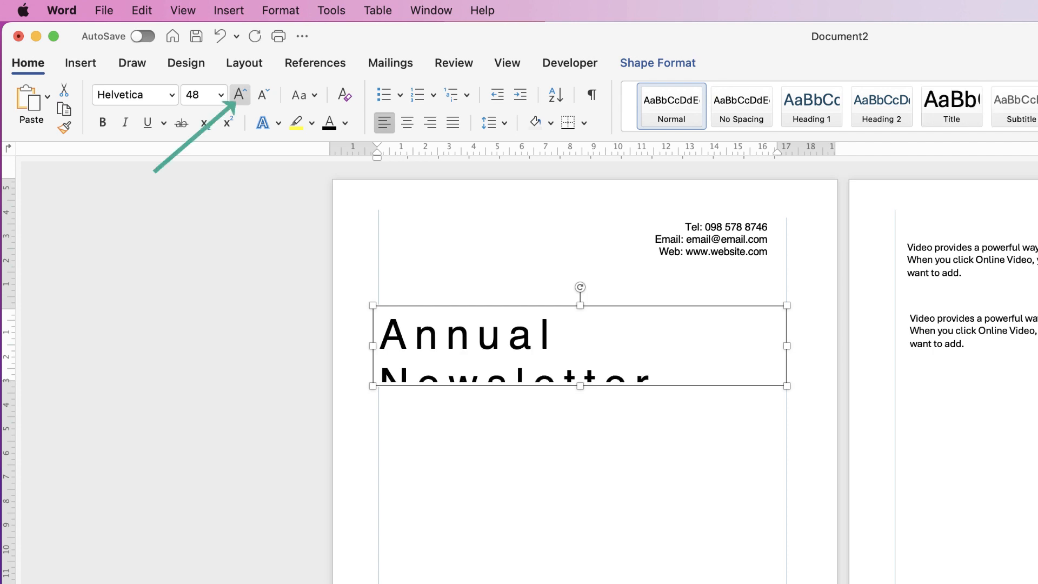
{"action": "left_click", "coordinate": [240, 94]}
{"action": "left_click_drag", "start_coordinate": [580, 386], "coordinate": [580, 463]}
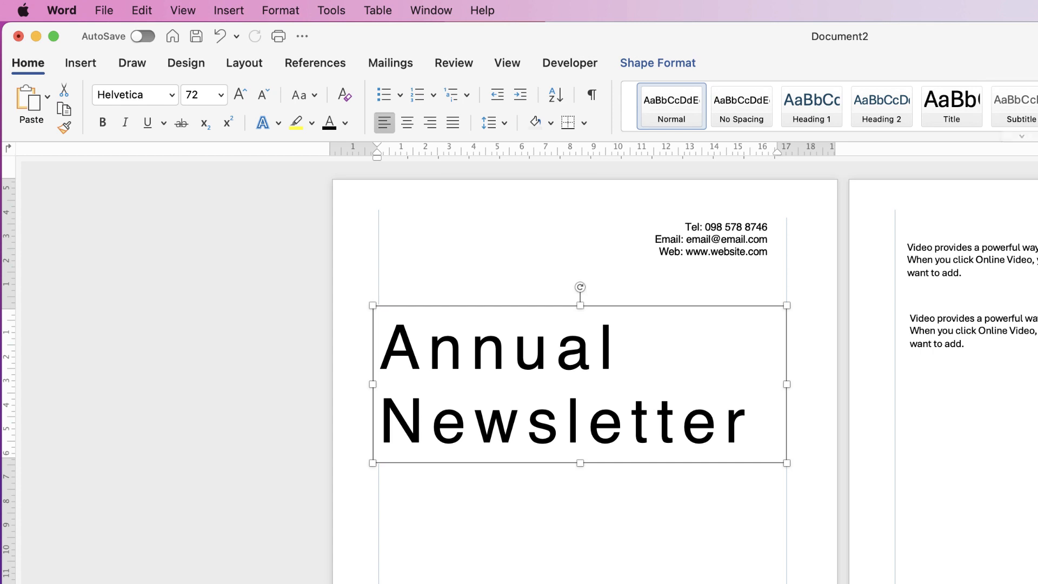
Step: Set the title text box to No Fill so the margin lines show through, and deselect it
{"action": "left_click", "coordinate": [657, 62]}
{"action": "left_click", "coordinate": [473, 96]}
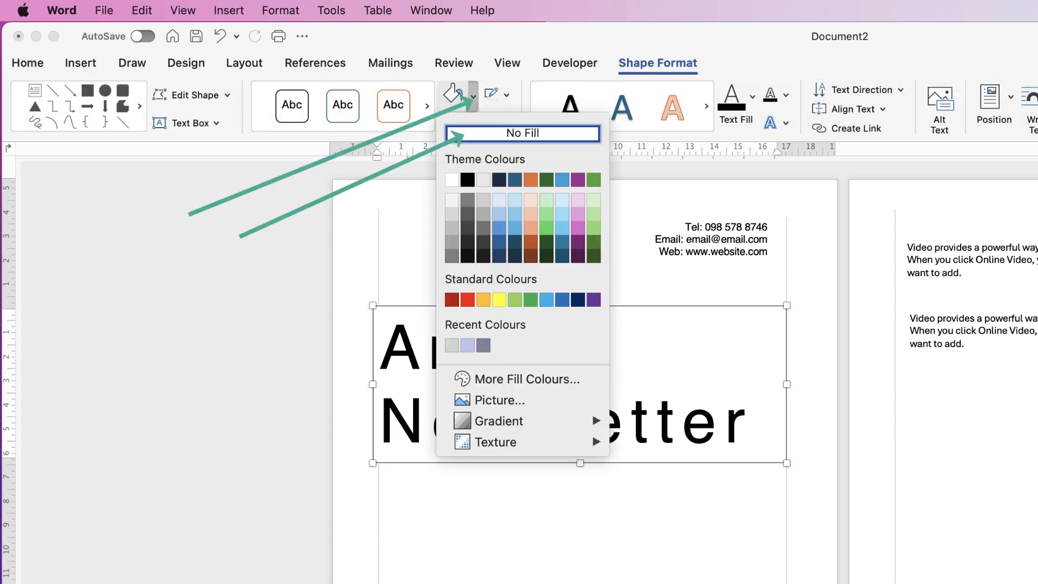
{"action": "left_click", "coordinate": [522, 133]}
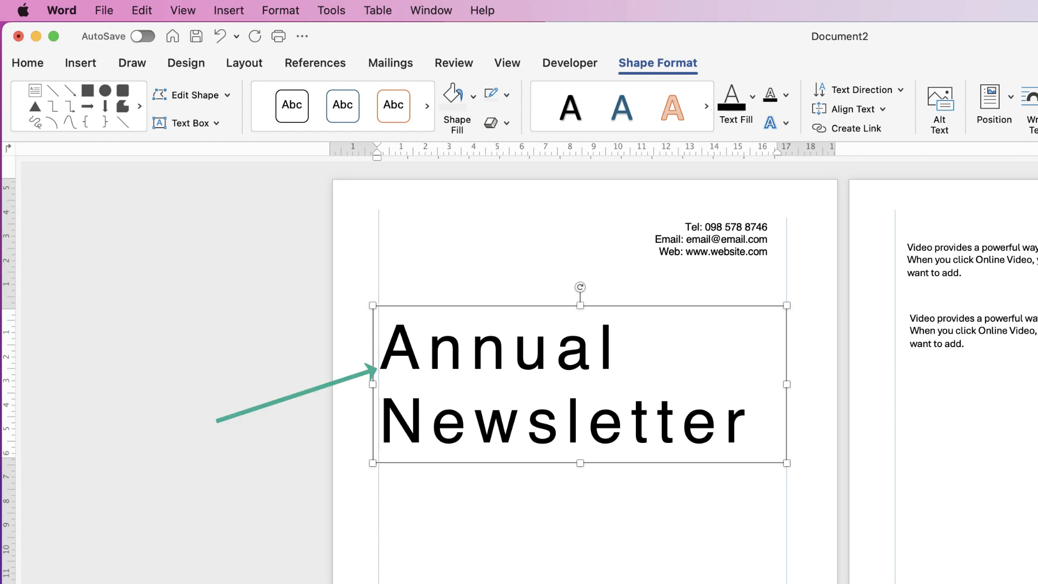
{"action": "left_click", "coordinate": [514, 243]}
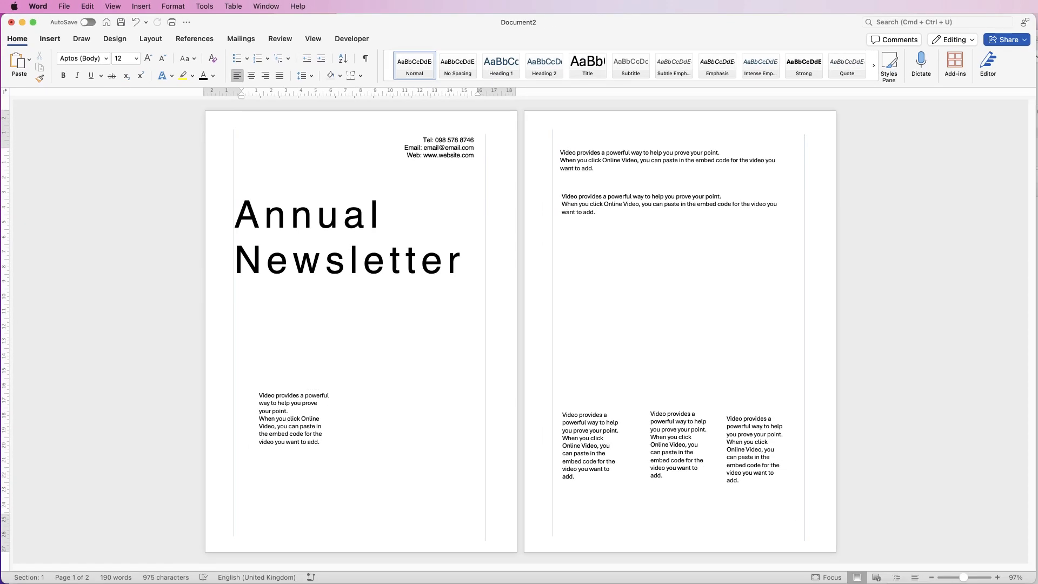
Step: Insert the picture file "Plant Logo copy.png" from the Logos folder into the document
{"action": "left_click", "coordinate": [50, 39]}
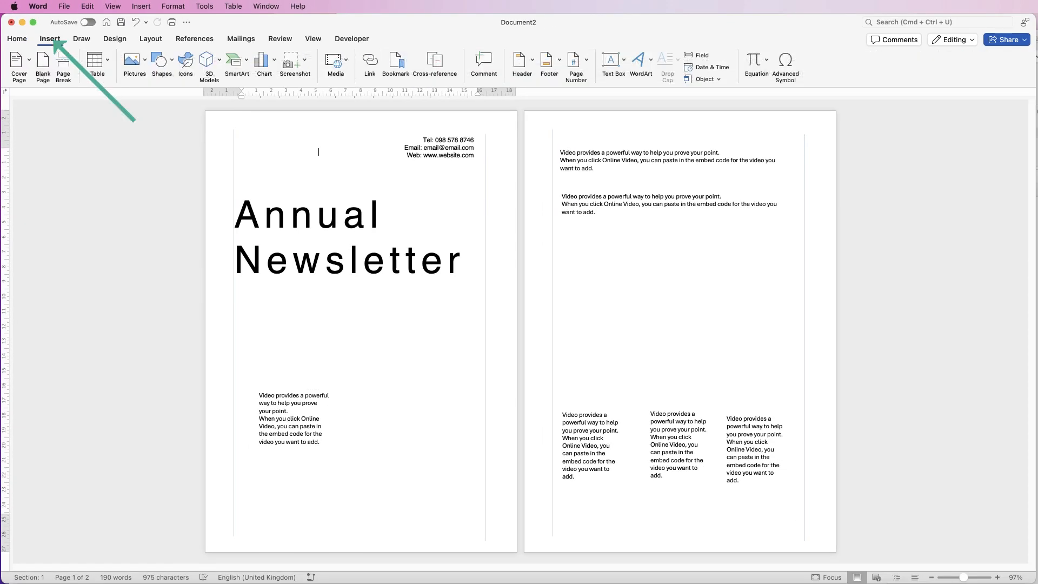
{"action": "left_click", "coordinate": [144, 61]}
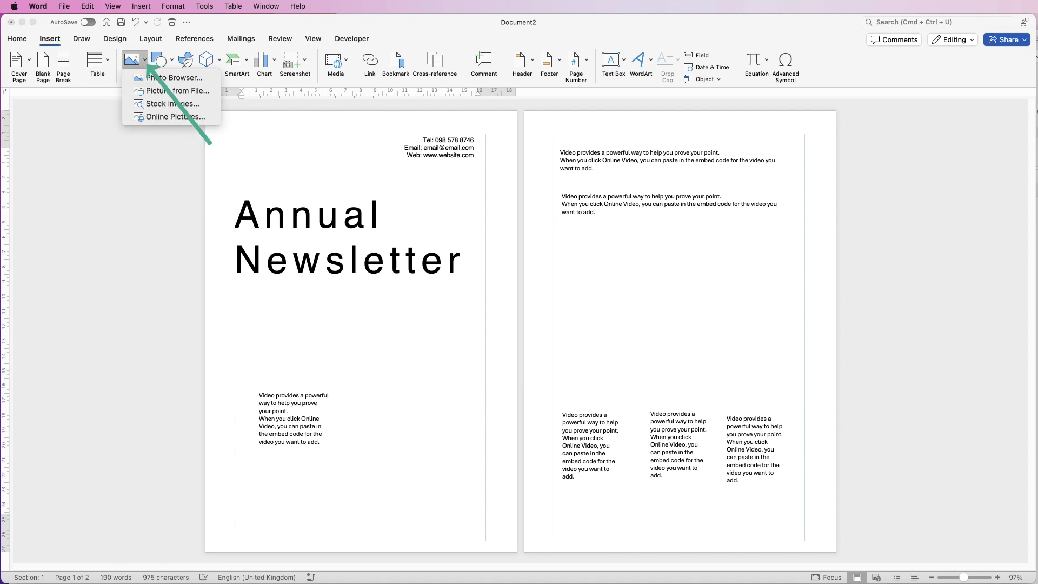
{"action": "left_click", "coordinate": [178, 90]}
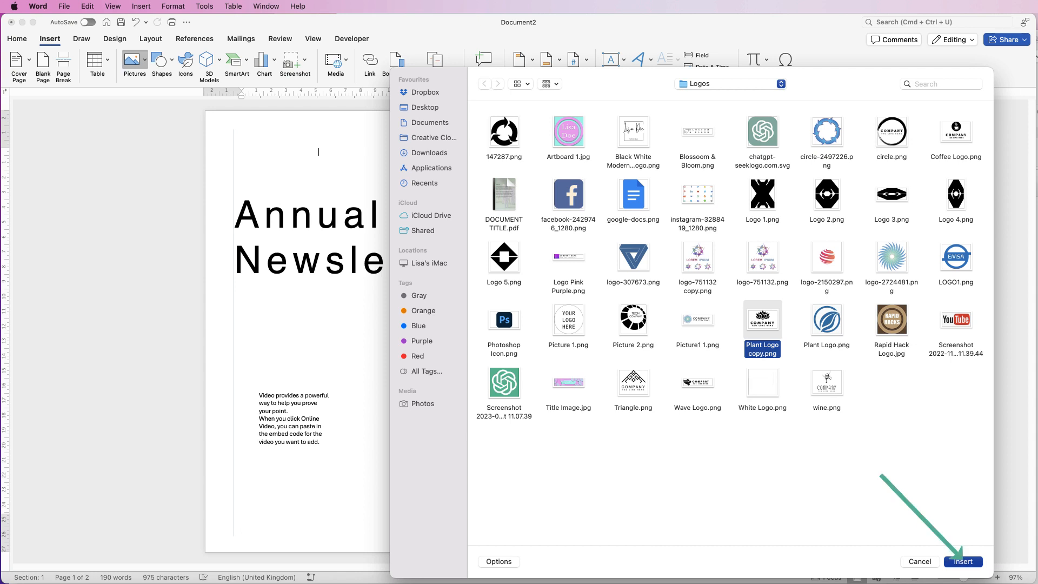
{"action": "left_click", "coordinate": [962, 561]}
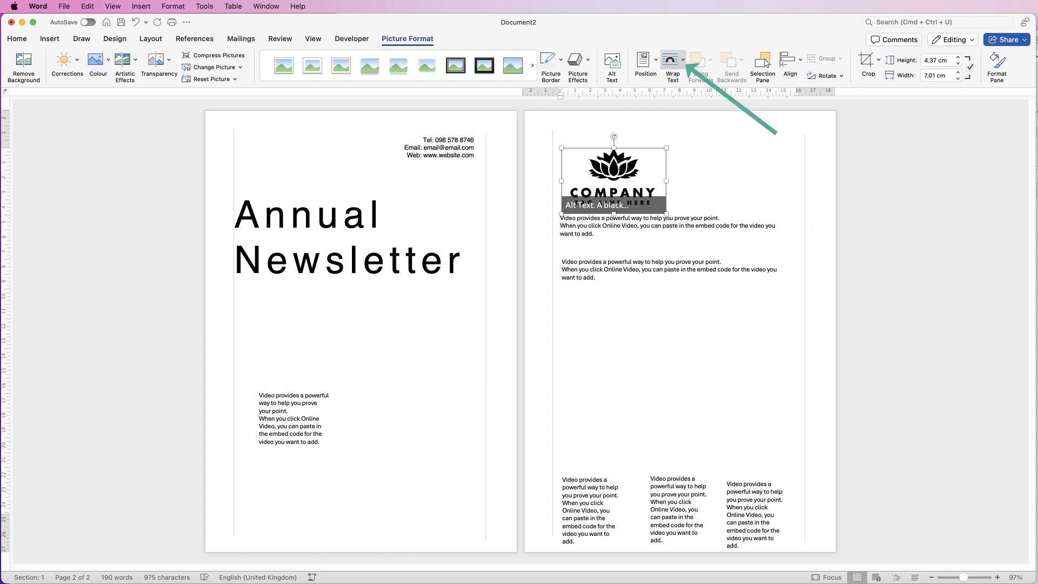
Step: Set the company logo's text wrapping to In Front of Text, then shrink it above the title at the left margin line
{"action": "left_click", "coordinate": [673, 60]}
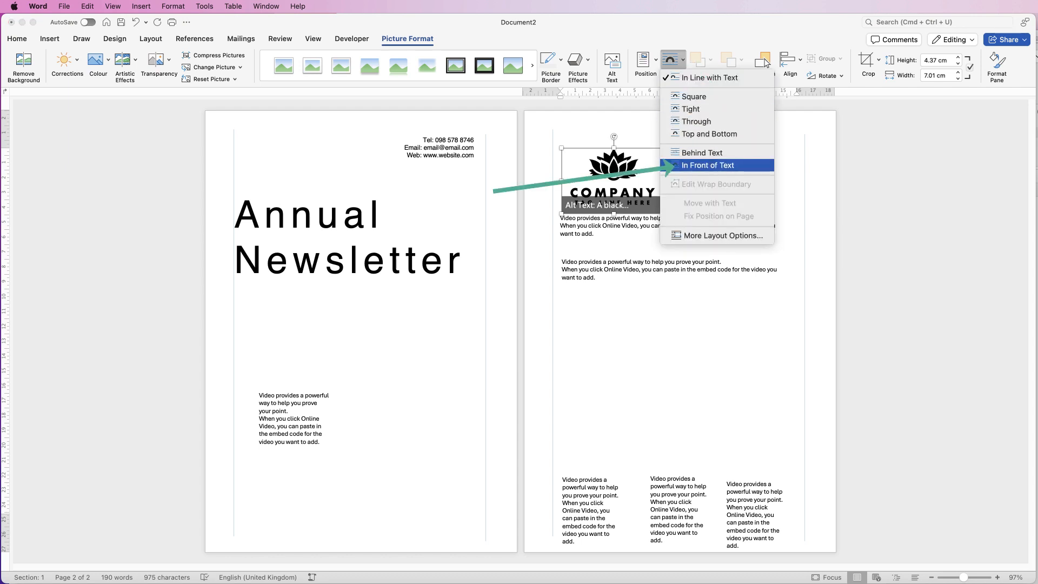
{"action": "left_click", "coordinate": [708, 165]}
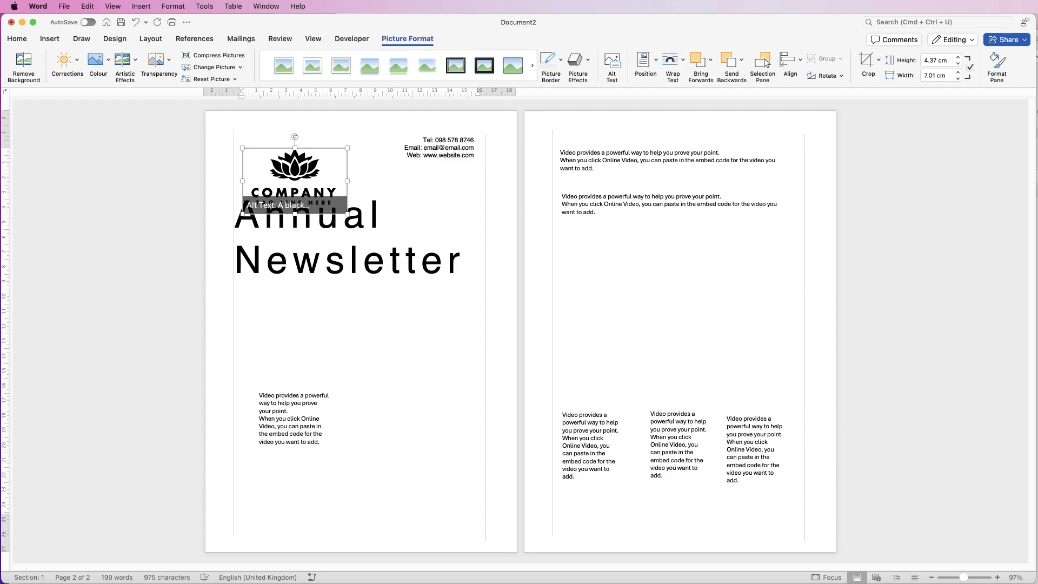
{"action": "left_click_drag", "start_coordinate": [348, 214], "coordinate": [299, 209]}
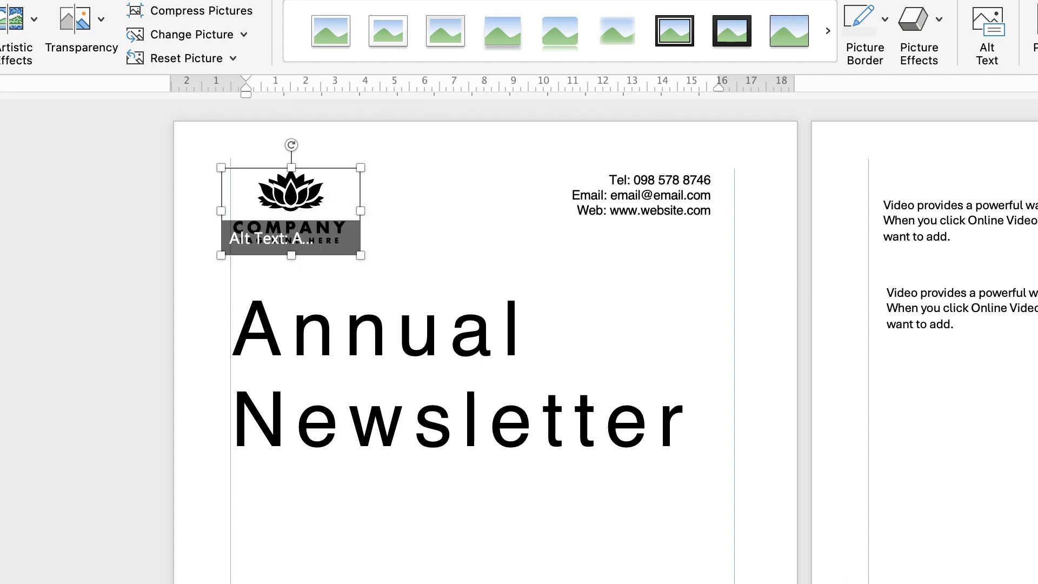
Step: Move the contact details text box level with the logo and nudge it until its text meets the first page's right margin line
{"action": "left_click_drag", "start_coordinate": [676, 216], "coordinate": [700, 237]}
{"action": "key", "text": "Left"}
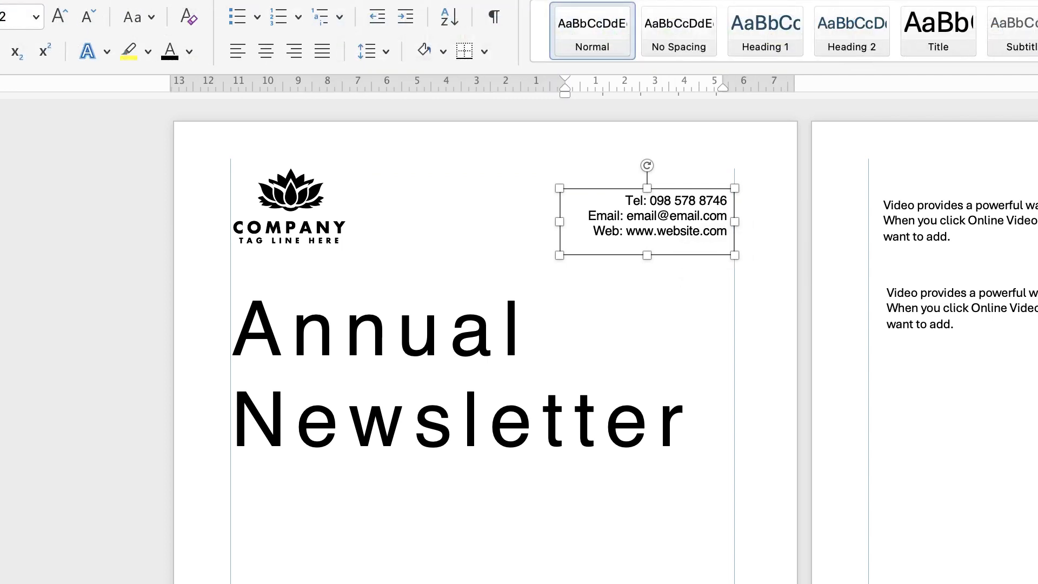
{"action": "key", "text": "Right"}
{"action": "key", "text": "Right"}
{"action": "key", "text": "Right"}
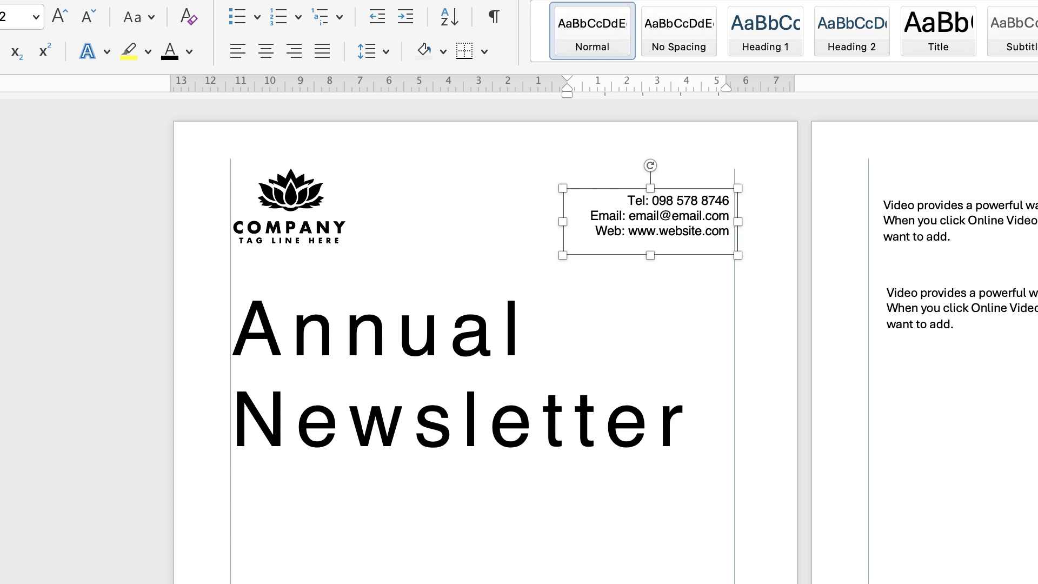
{"action": "key", "text": "Right"}
{"action": "key", "text": "Right"}
{"action": "key", "text": "Right"}
{"action": "key", "text": "Right"}
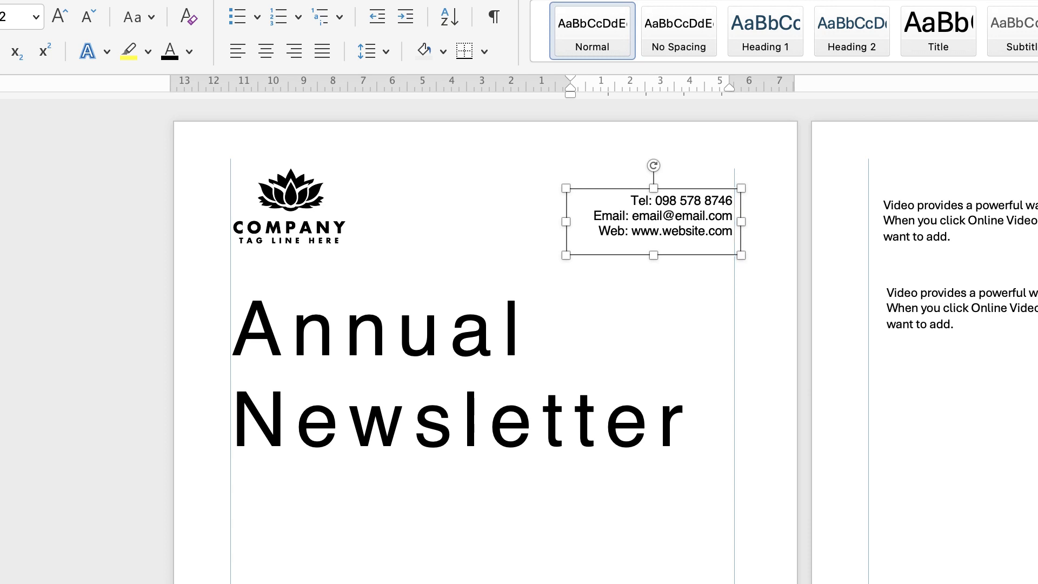
{"action": "key", "text": "Right"}
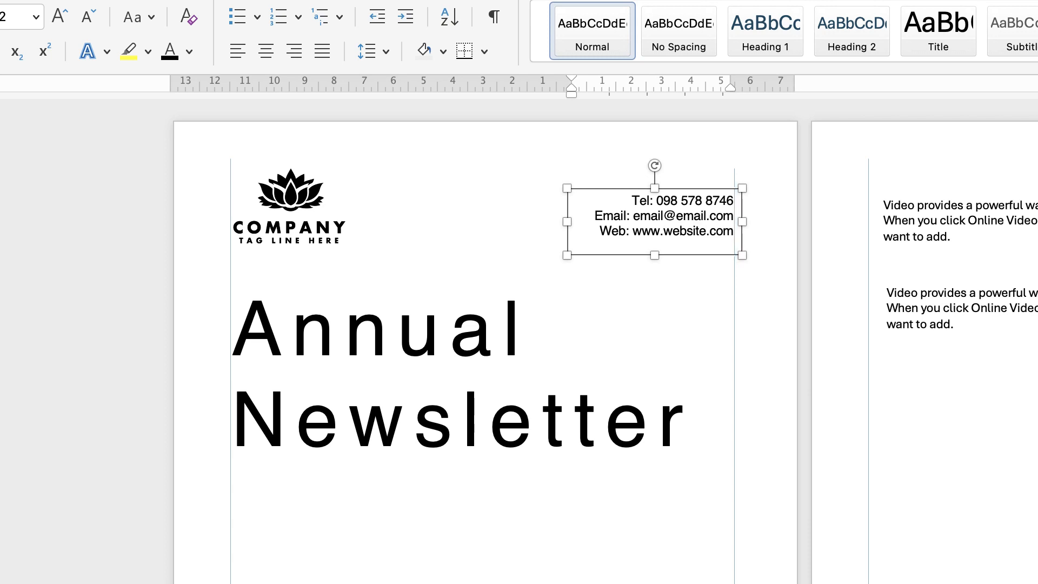
{"action": "left_click", "coordinate": [291, 208]}
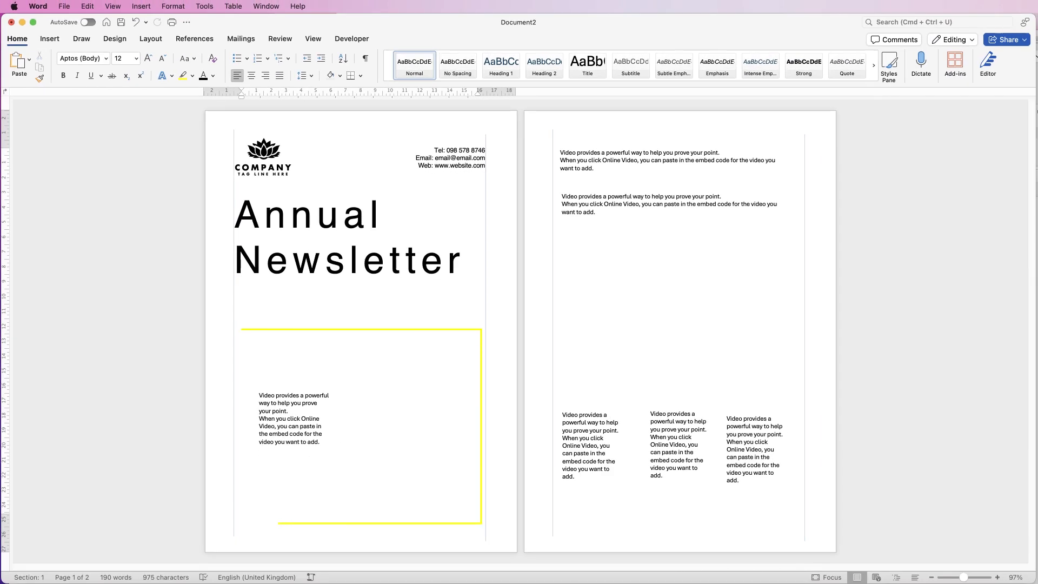
Step: Search the stock images for "people" and insert the photo of the woman in a red hat among fir trees
{"action": "left_click", "coordinate": [50, 39]}
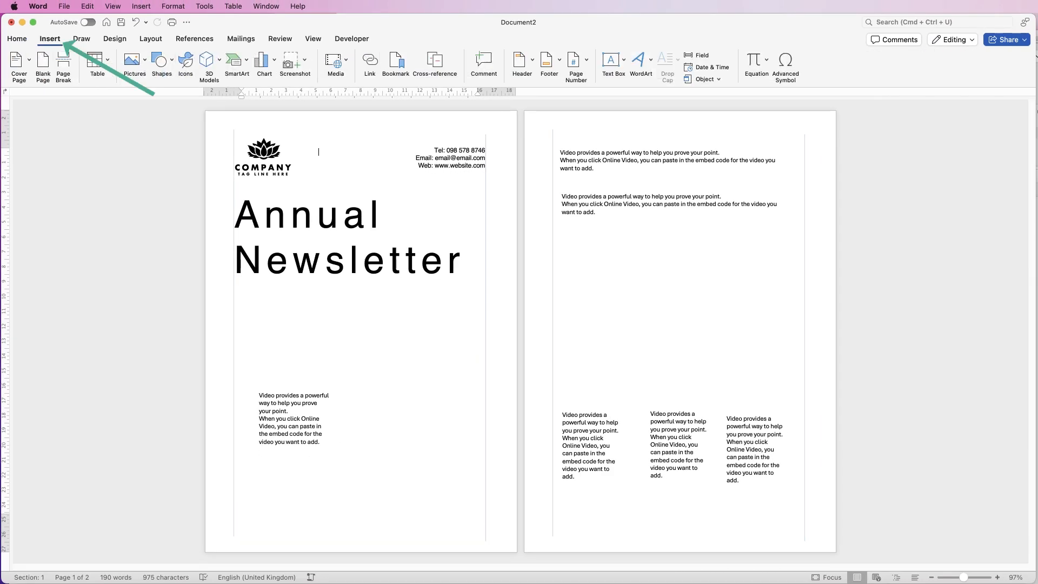
{"action": "left_click", "coordinate": [138, 60]}
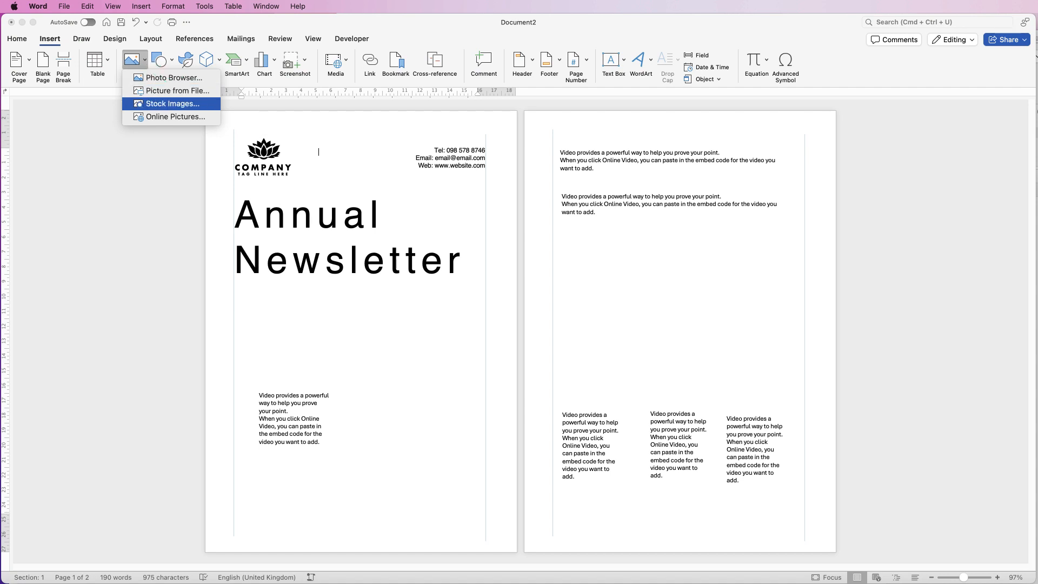
{"action": "left_click", "coordinate": [172, 103]}
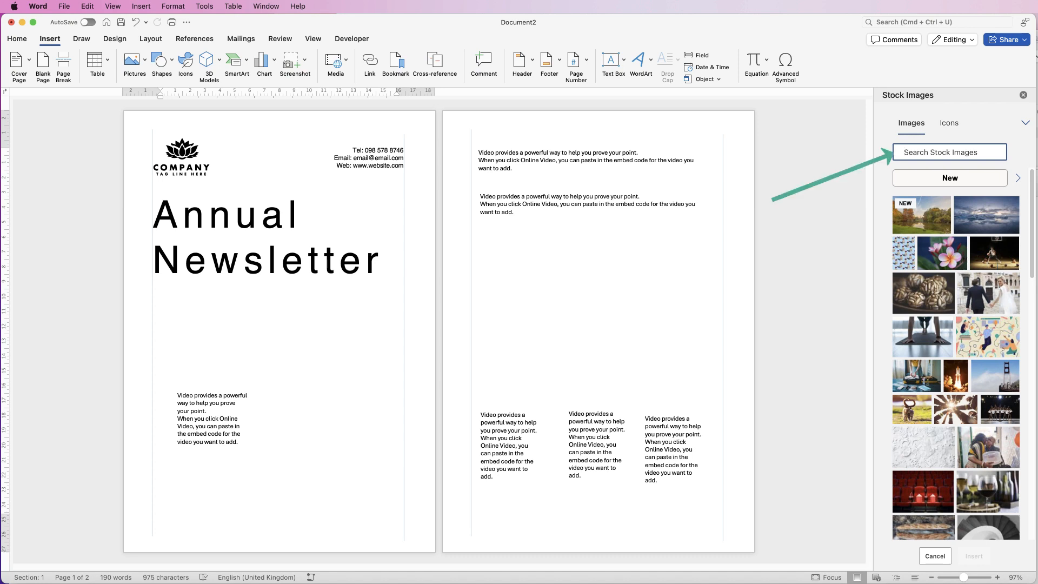
{"action": "type", "text": "people"}
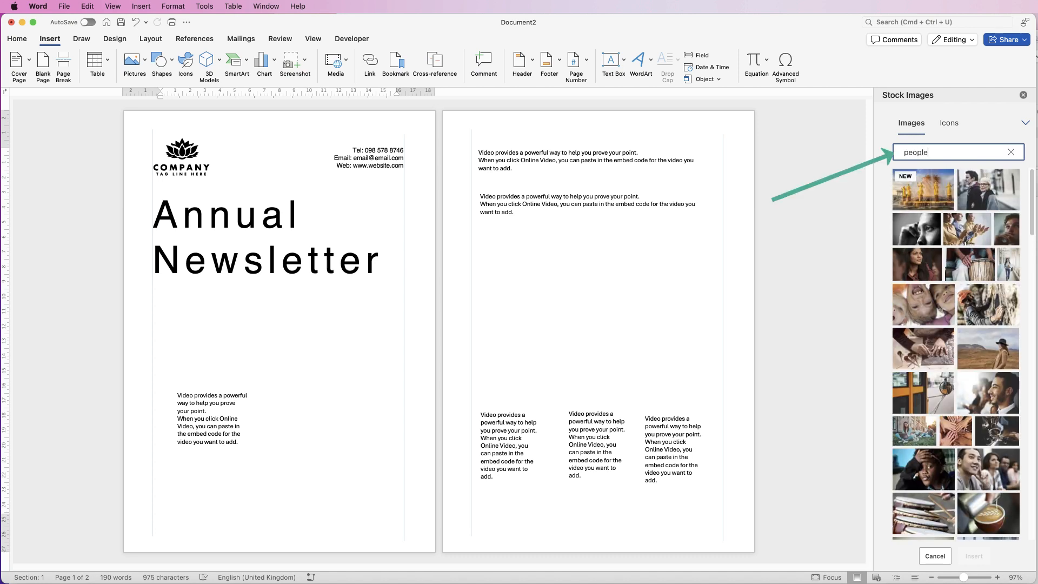
{"action": "left_click_drag", "start_coordinate": [1033, 199], "coordinate": [1032, 272]}
{"action": "left_click", "coordinate": [993, 316]}
{"action": "left_click", "coordinate": [970, 557]}
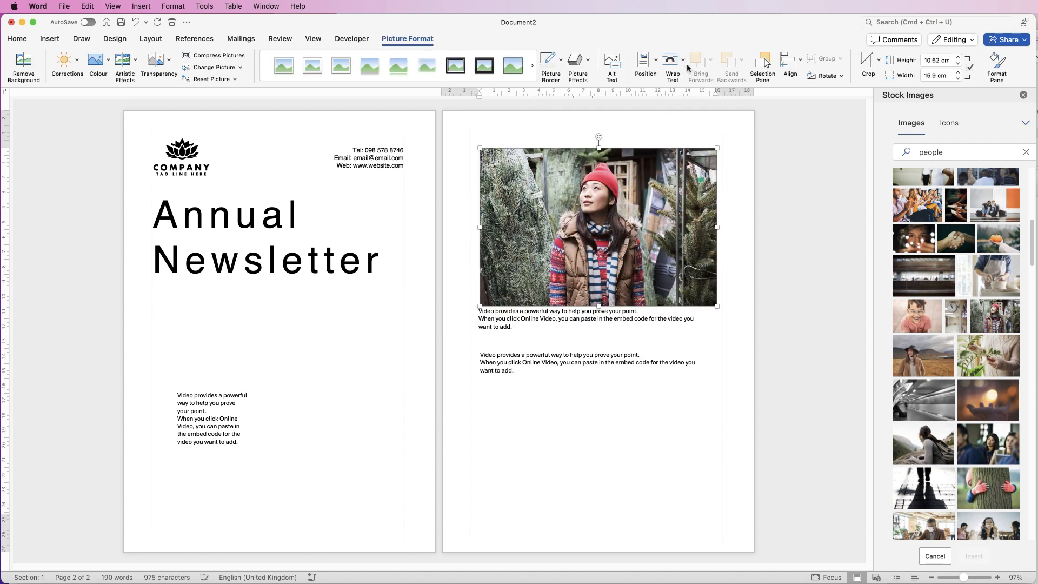
Step: Set the photo's wrapping to In Front of Text, move it below the title and enlarge it to about 16.9 cm wide
{"action": "left_click", "coordinate": [682, 63]}
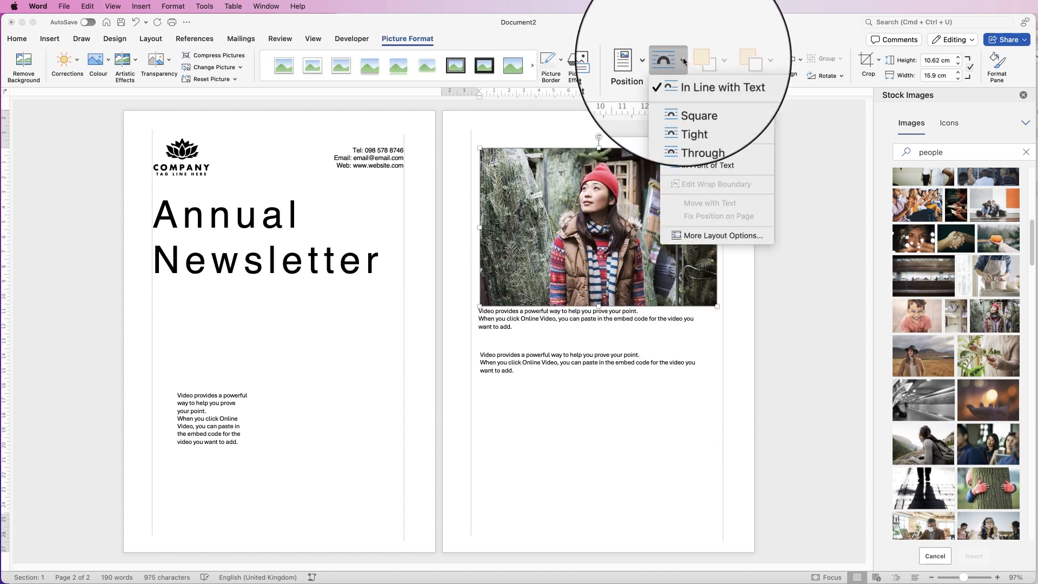
{"action": "left_click", "coordinate": [688, 168]}
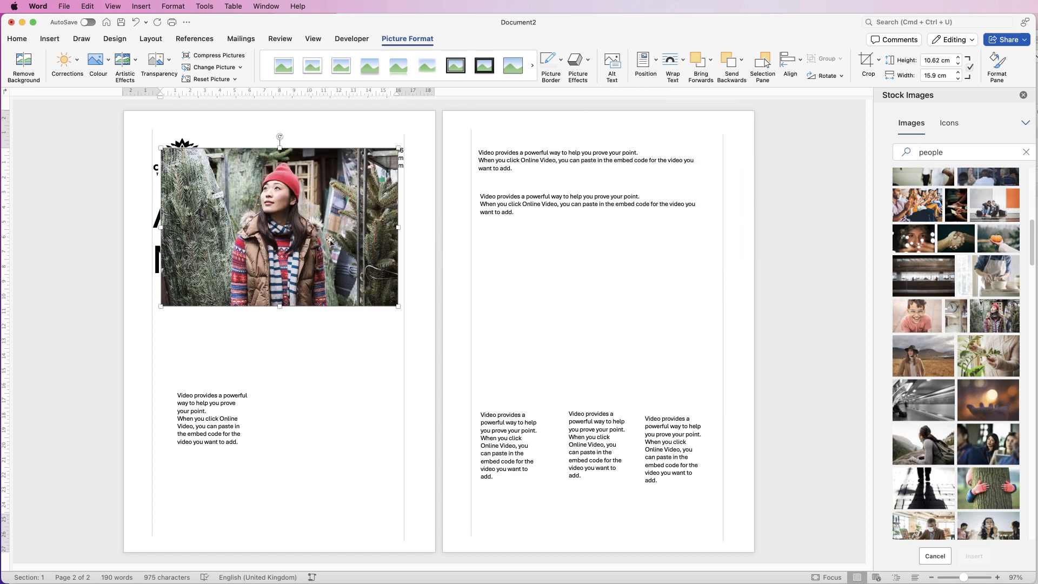
{"action": "left_click_drag", "start_coordinate": [330, 240], "coordinate": [333, 433]}
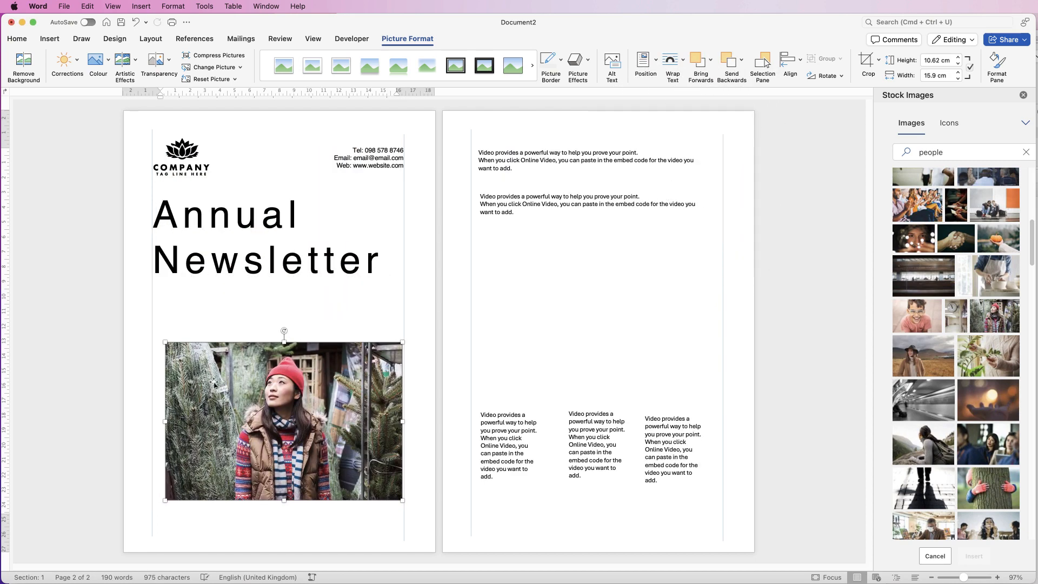
{"action": "left_click_drag", "start_coordinate": [165, 341], "coordinate": [162, 334]}
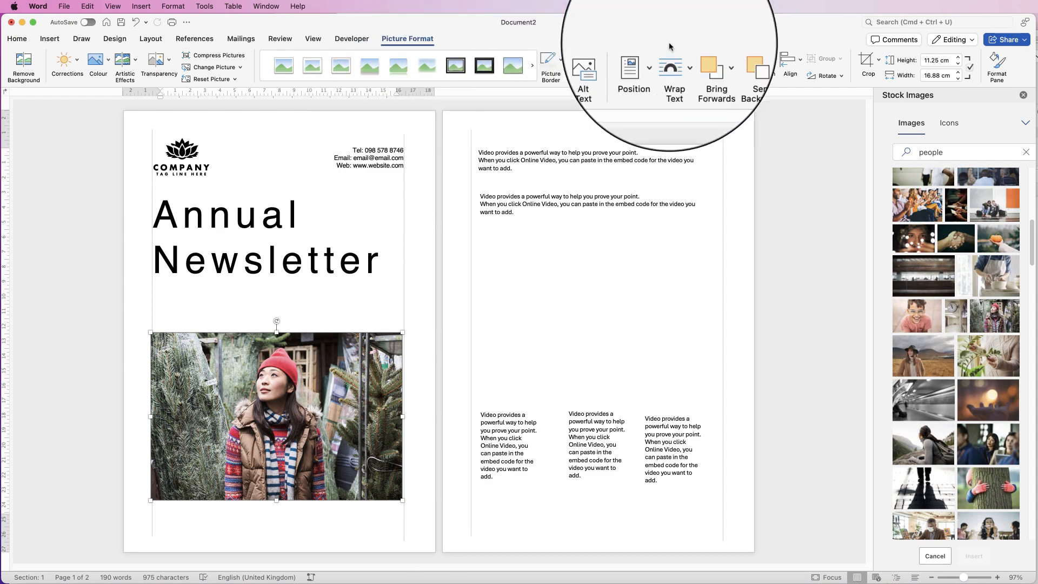
Step: Crop away the photo's right side, then enlarge the photo to about the width between the margin lines
{"action": "left_click", "coordinate": [868, 65]}
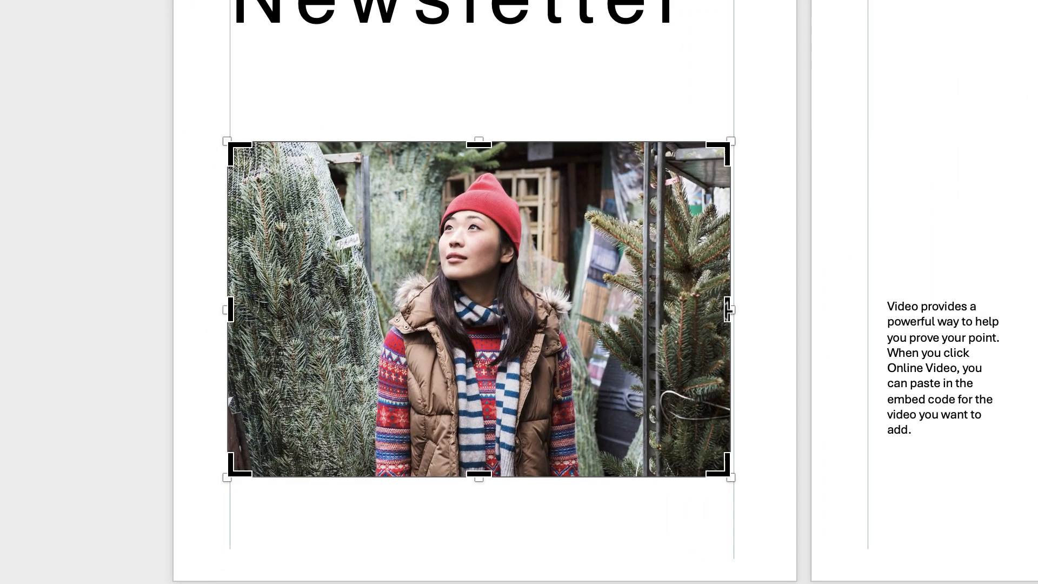
{"action": "left_click_drag", "start_coordinate": [729, 310], "coordinate": [634, 320]}
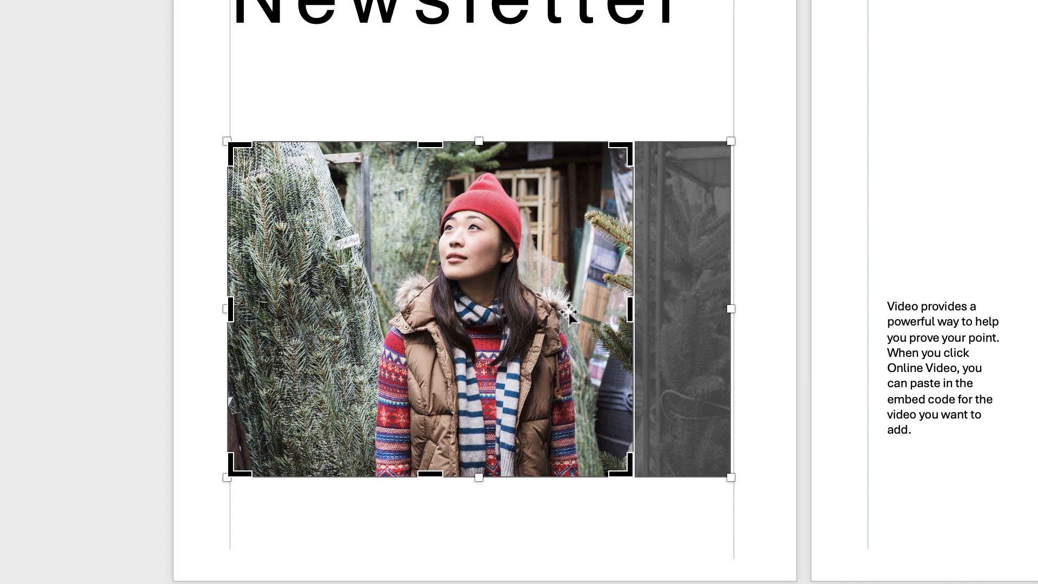
{"action": "key", "text": "Escape"}
{"action": "left_click_drag", "start_coordinate": [528, 303], "coordinate": [619, 368]}
{"action": "left_click_drag", "start_coordinate": [321, 184], "coordinate": [233, 113]}
Step: Move the covered text box up over the title, and place the photo back below the title between the margin lines
{"action": "left_click_drag", "start_coordinate": [411, 271], "coordinate": [427, 2]}
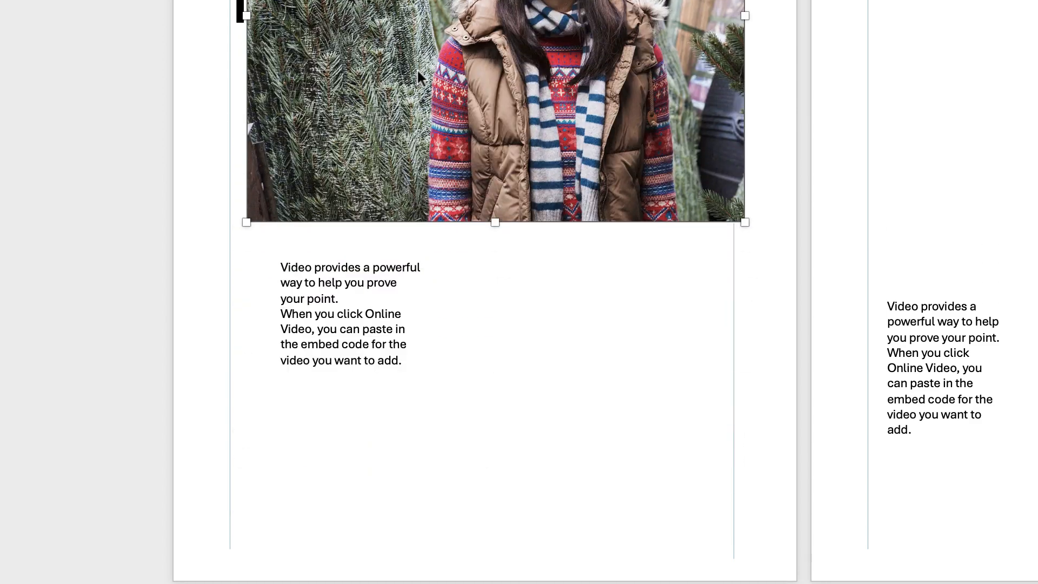
{"action": "left_click", "coordinate": [342, 327]}
{"action": "left_click_drag", "start_coordinate": [343, 327], "coordinate": [246, 199]}
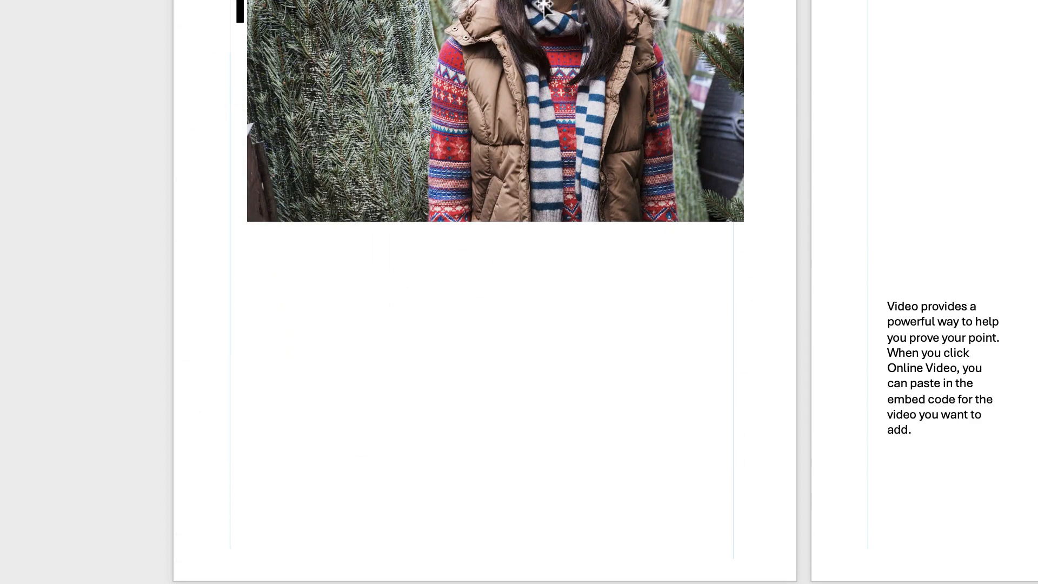
{"action": "left_click_drag", "start_coordinate": [543, 7], "coordinate": [539, 336]}
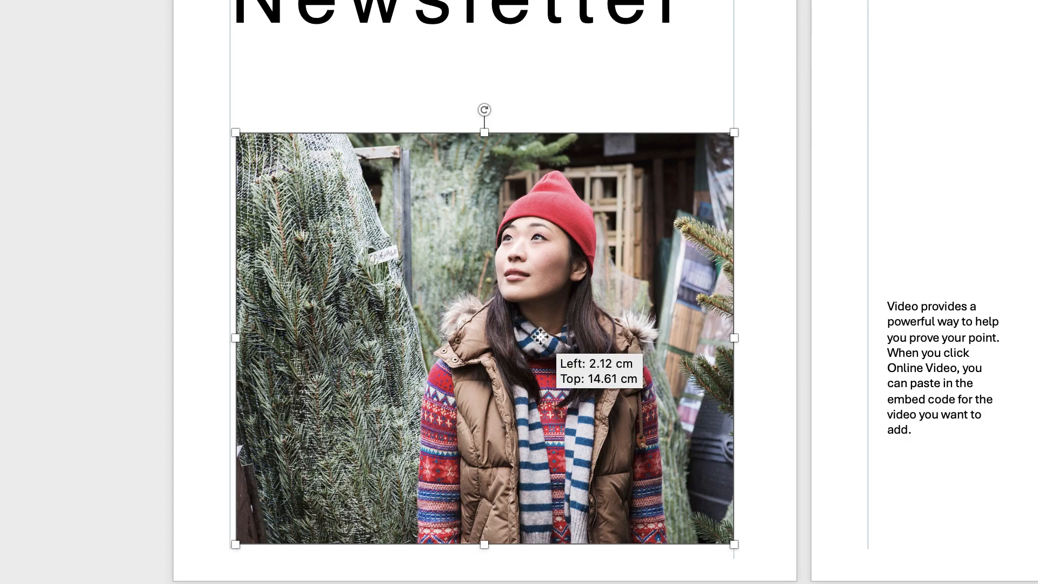
{"action": "left_click_drag", "start_coordinate": [259, 0], "coordinate": [198, 210]}
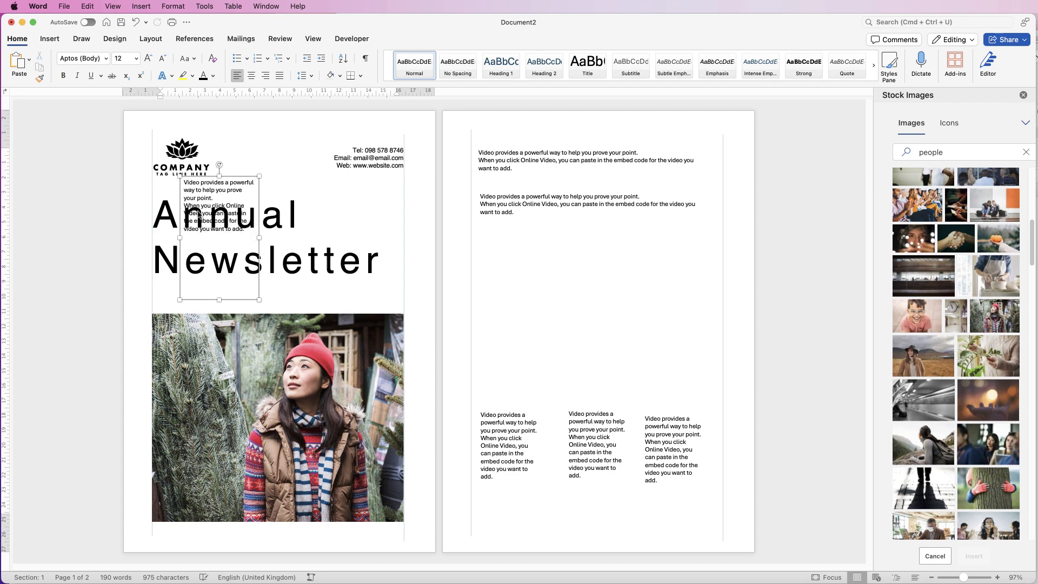
Step: Draw a tall rectangle shape overlapping the left edge of the photo on the first page
{"action": "left_click", "coordinate": [49, 39]}
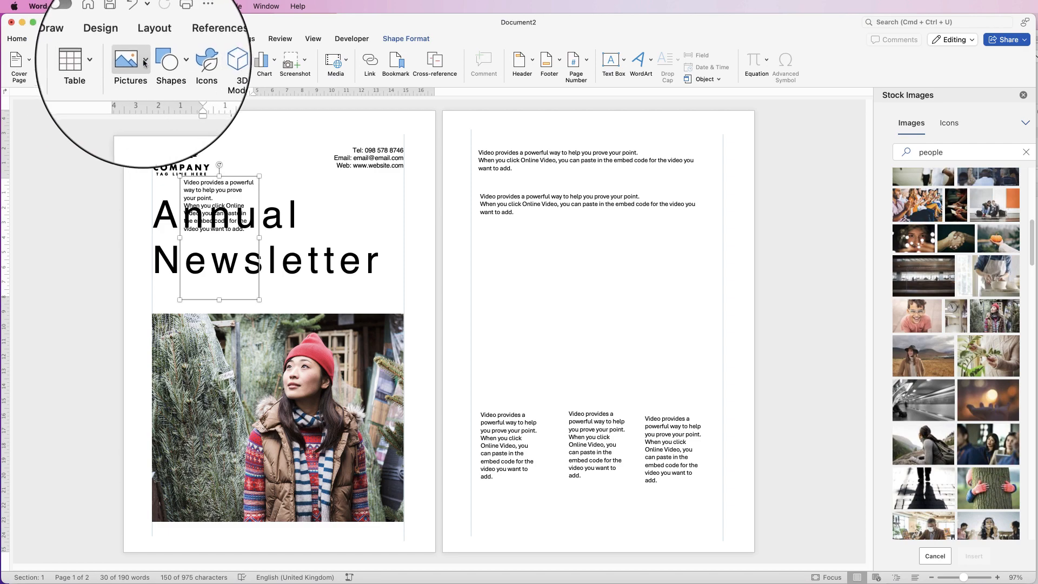
{"action": "left_click", "coordinate": [173, 64]}
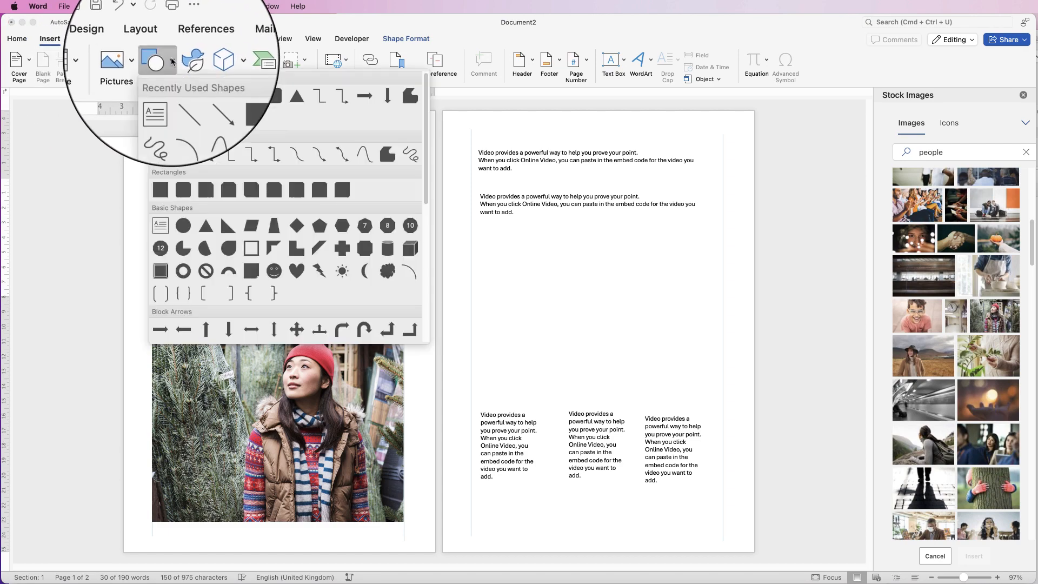
{"action": "left_click", "coordinate": [161, 155]}
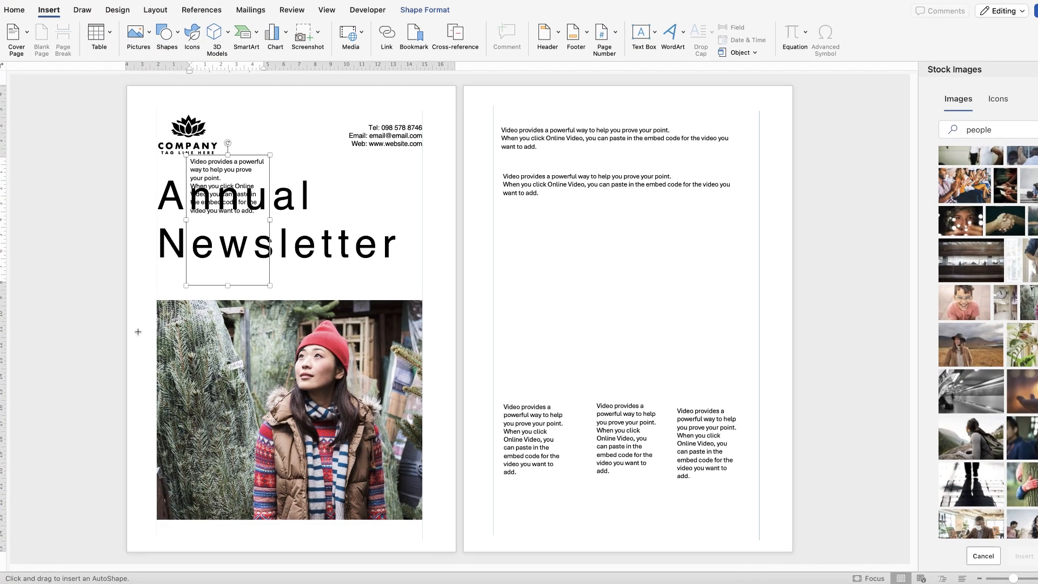
{"action": "left_click_drag", "start_coordinate": [133, 357], "coordinate": [163, 358]}
{"action": "mouse_move", "coordinate": [226, 176]}
{"action": "left_mouse_down"}
{"action": "mouse_move", "coordinate": [268, 476]}
{"action": "mouse_move", "coordinate": [332, 468]}
{"action": "left_mouse_up"}
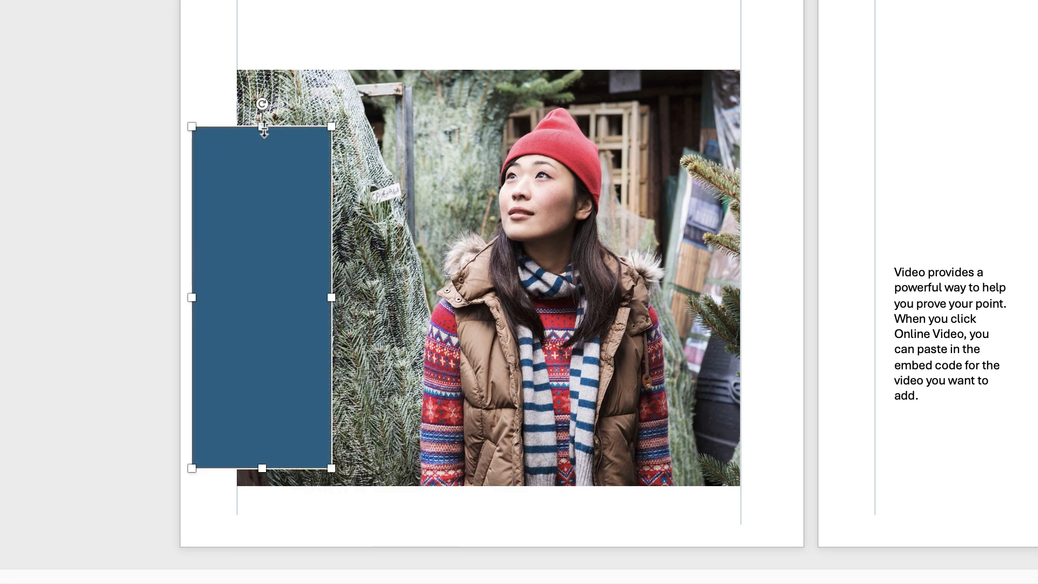
Step: Move the rectangle over the page's left edge, make it taller and wider, and set it to No Outline
{"action": "left_click_drag", "start_coordinate": [263, 130], "coordinate": [264, 99]}
{"action": "left_click_drag", "start_coordinate": [241, 212], "coordinate": [221, 206]}
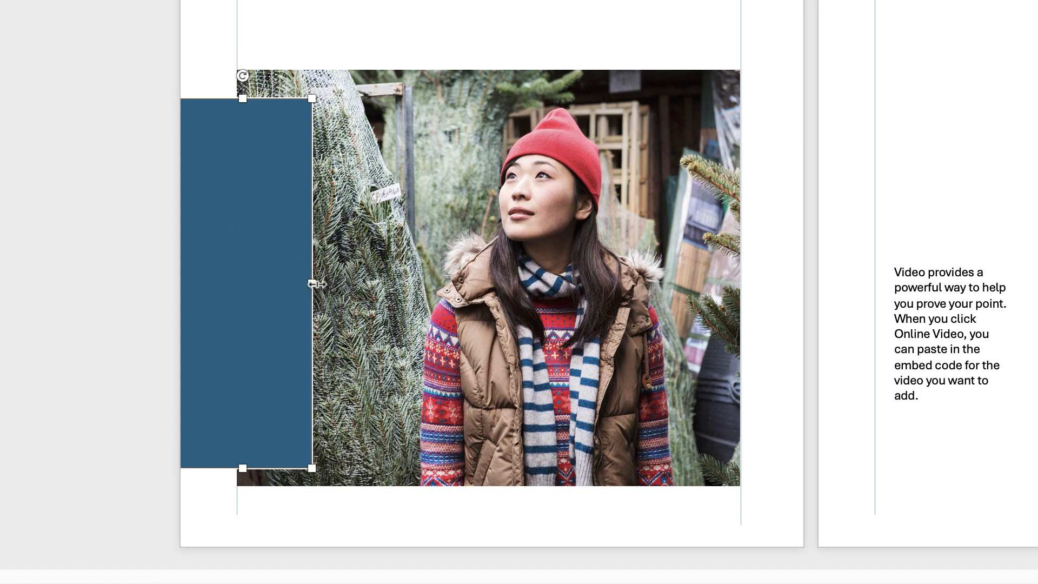
{"action": "left_click_drag", "start_coordinate": [312, 283], "coordinate": [367, 283]}
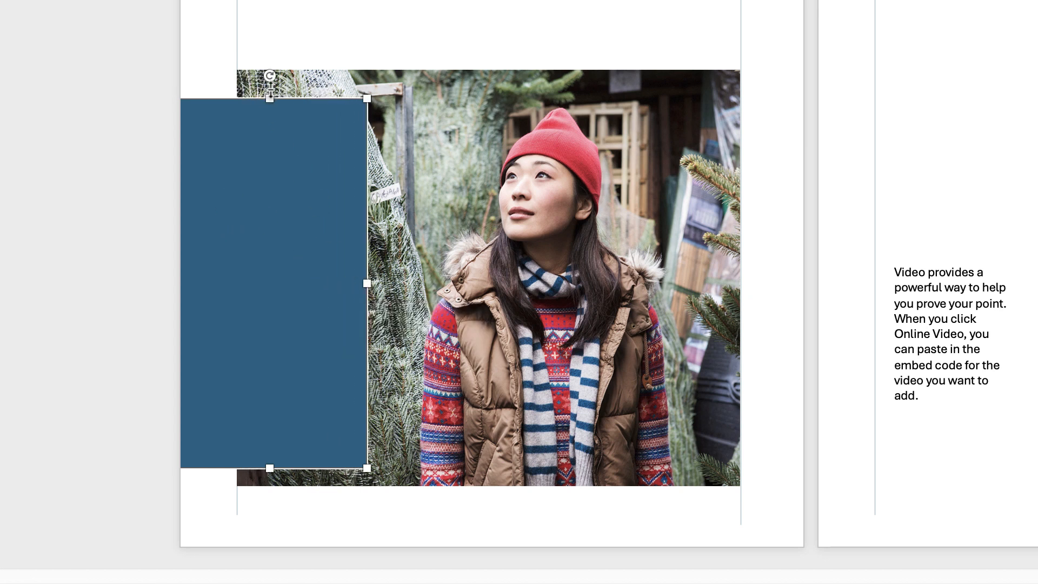
{"action": "left_click_drag", "start_coordinate": [270, 97], "coordinate": [270, 88]}
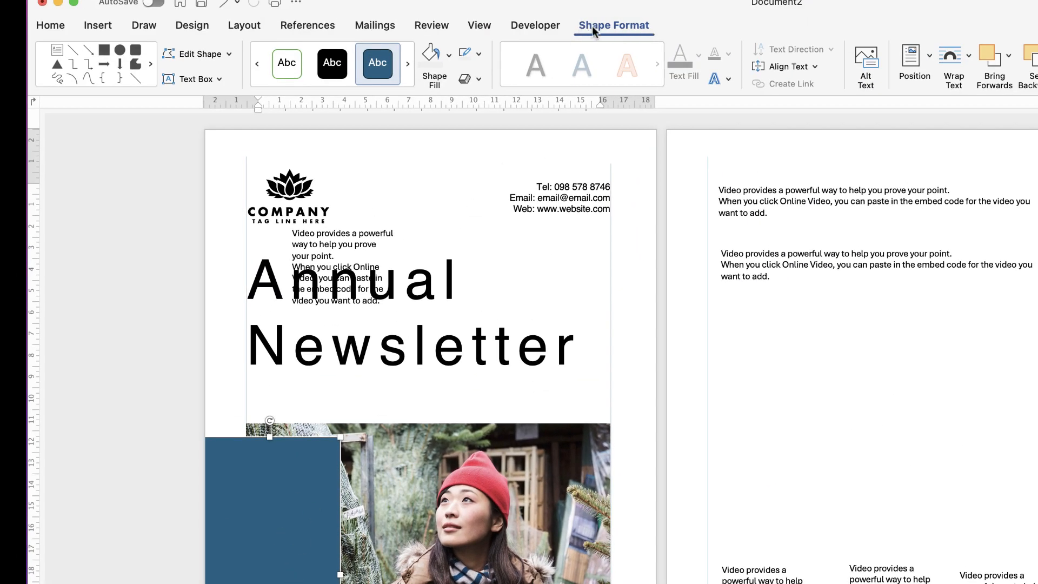
{"action": "left_click", "coordinate": [478, 56]}
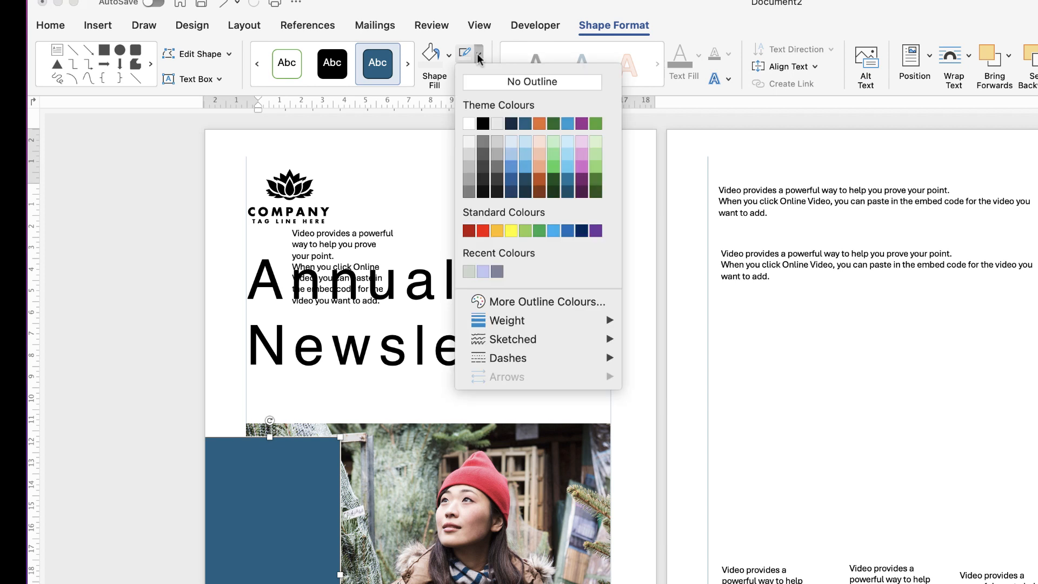
{"action": "left_click", "coordinate": [477, 81]}
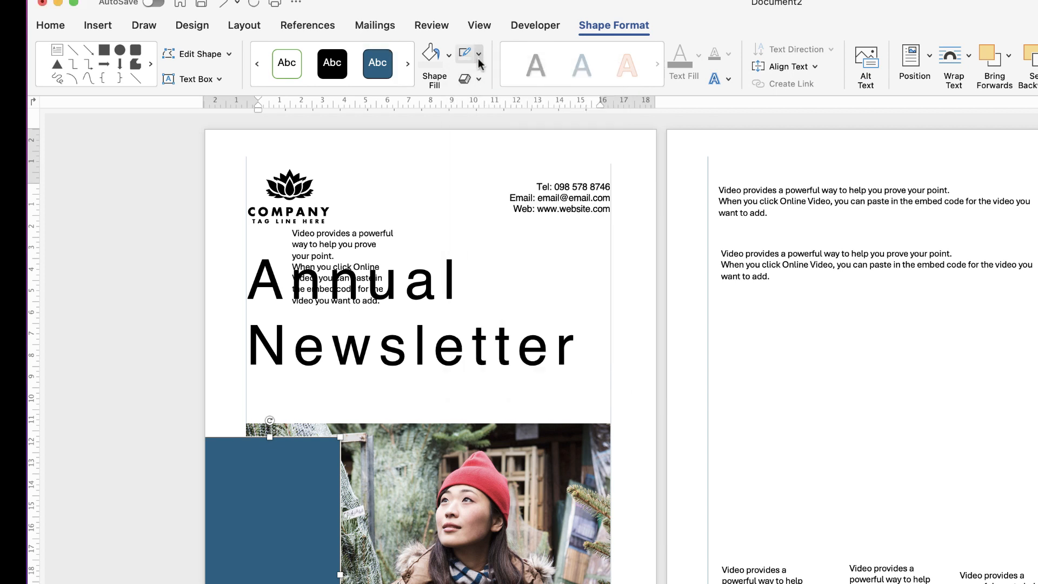
Step: Try a custom fill colour for the rectangle
{"action": "left_click", "coordinate": [447, 56]}
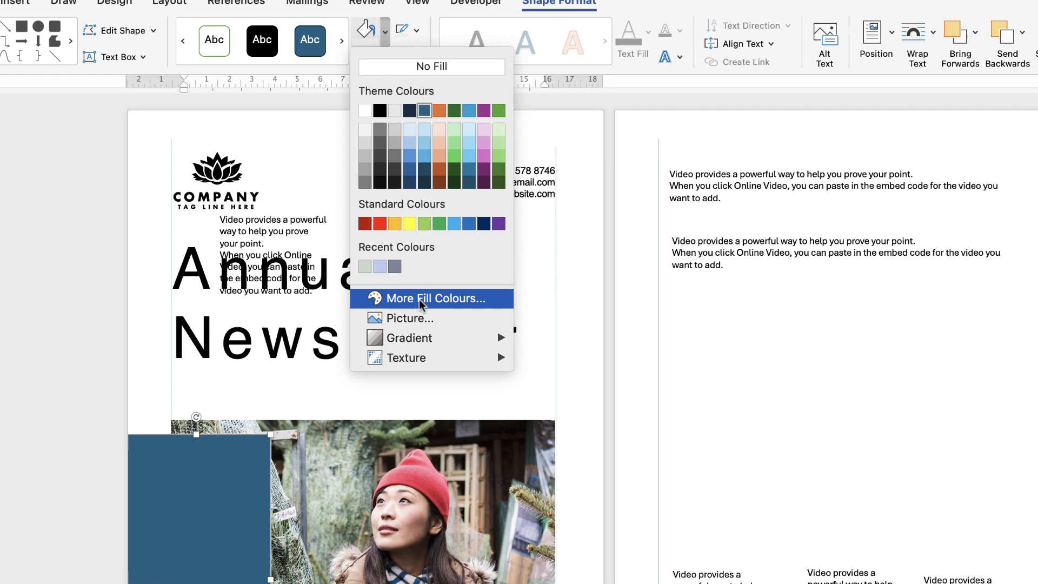
{"action": "left_click", "coordinate": [480, 310]}
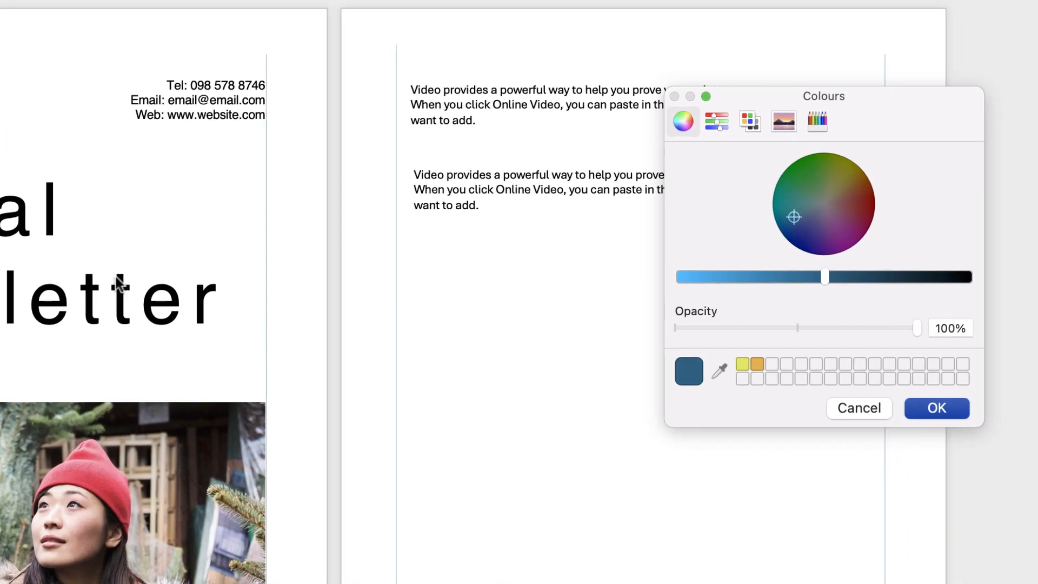
{"action": "left_click_drag", "start_coordinate": [798, 273], "coordinate": [715, 265]}
{"action": "mouse_move", "coordinate": [768, 210]}
{"action": "left_mouse_down"}
{"action": "mouse_move", "coordinate": [778, 224]}
{"action": "mouse_move", "coordinate": [810, 203]}
{"action": "mouse_move", "coordinate": [725, 220]}
{"action": "mouse_move", "coordinate": [771, 199]}
{"action": "left_mouse_up"}
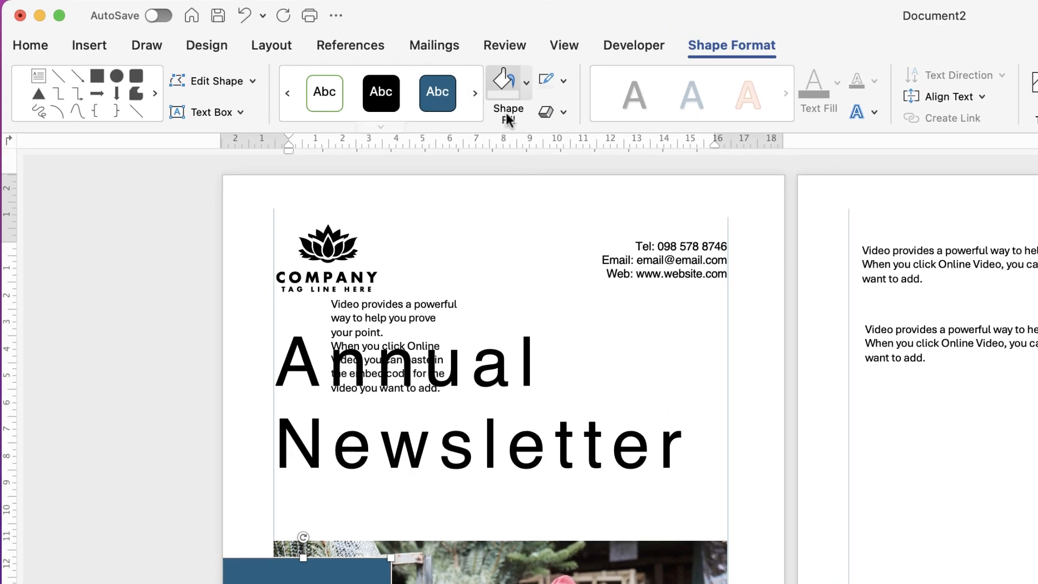
Step: Fill the rectangle with the pale grey-green recent colour
{"action": "left_click", "coordinate": [409, 40]}
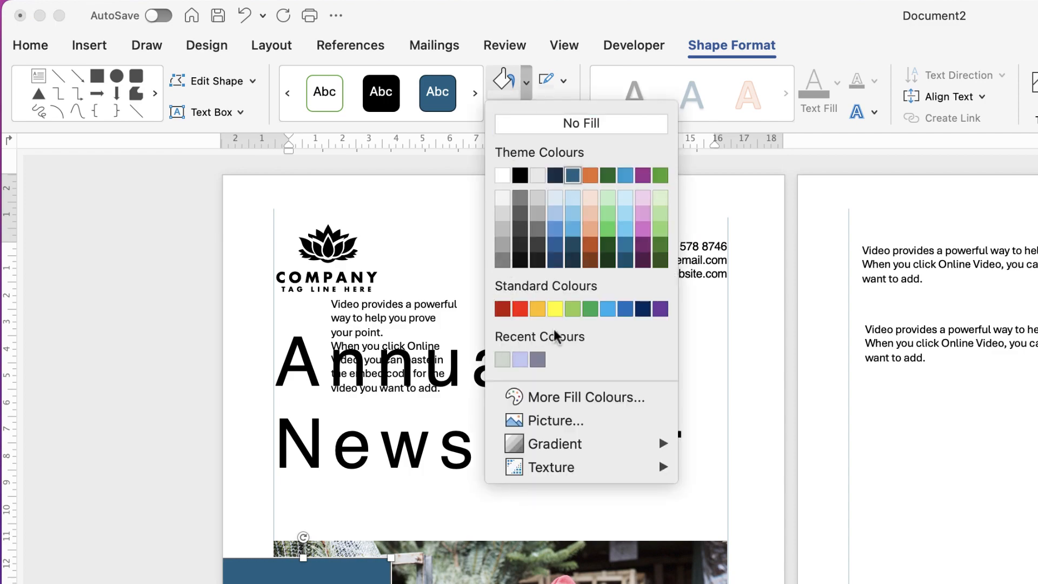
{"action": "left_click", "coordinate": [502, 360]}
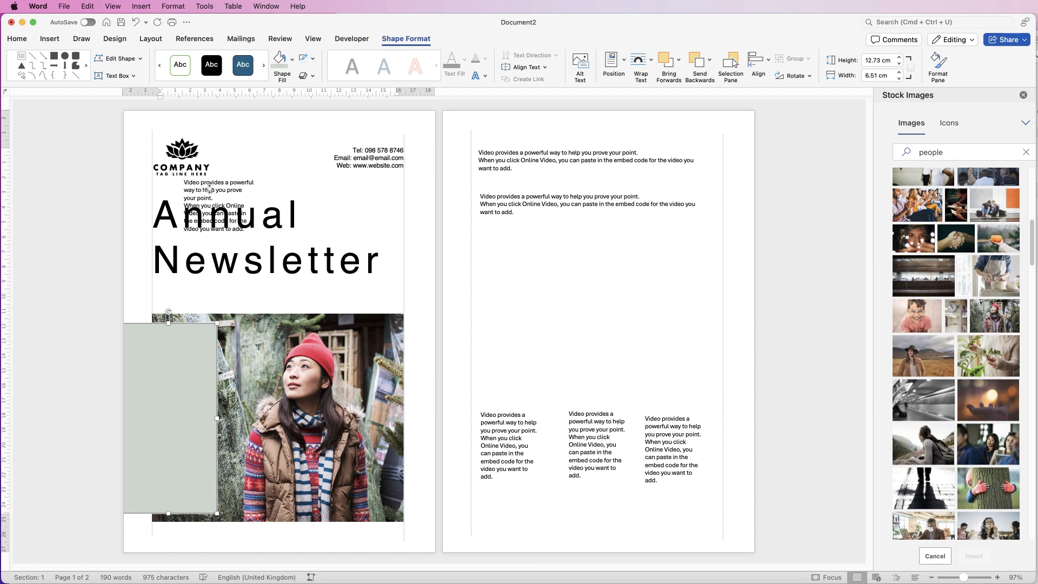
Step: Bring the small text box overlapping the title to the front and move it onto the green rectangle
{"action": "left_click_drag", "start_coordinate": [209, 190], "coordinate": [215, 219]}
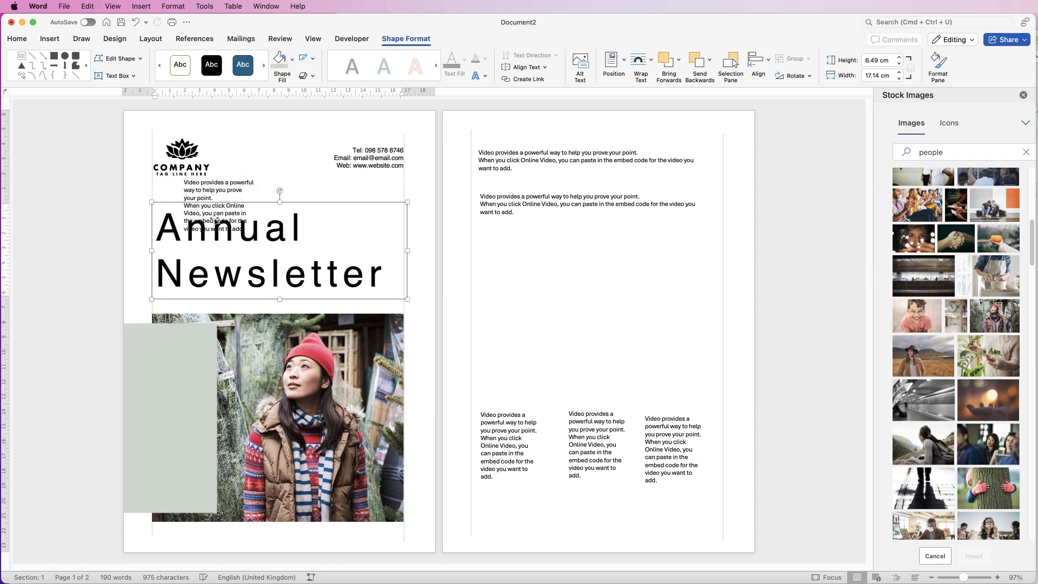
{"action": "key", "text": "super+z"}
{"action": "left_click", "coordinate": [223, 195]}
{"action": "left_click_drag", "start_coordinate": [223, 186], "coordinate": [354, 195]}
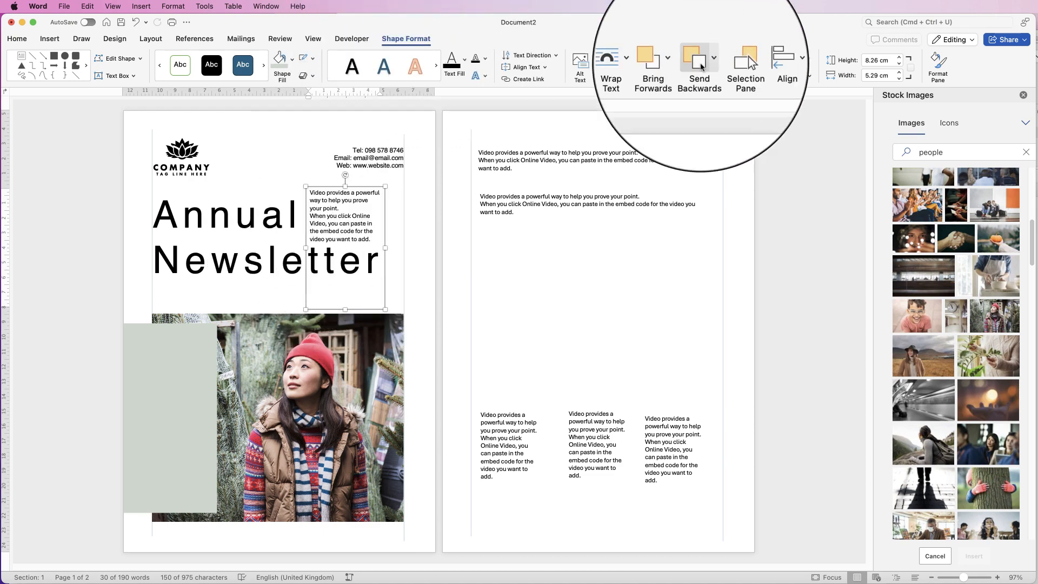
{"action": "left_click", "coordinate": [680, 64]}
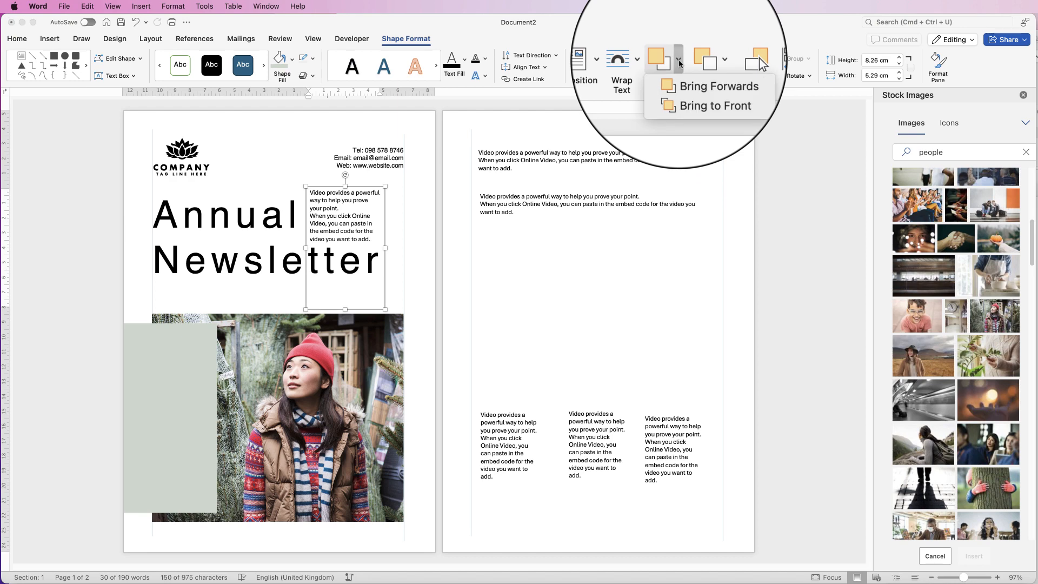
{"action": "left_click", "coordinate": [697, 91]}
{"action": "left_click_drag", "start_coordinate": [325, 235], "coordinate": [149, 400]}
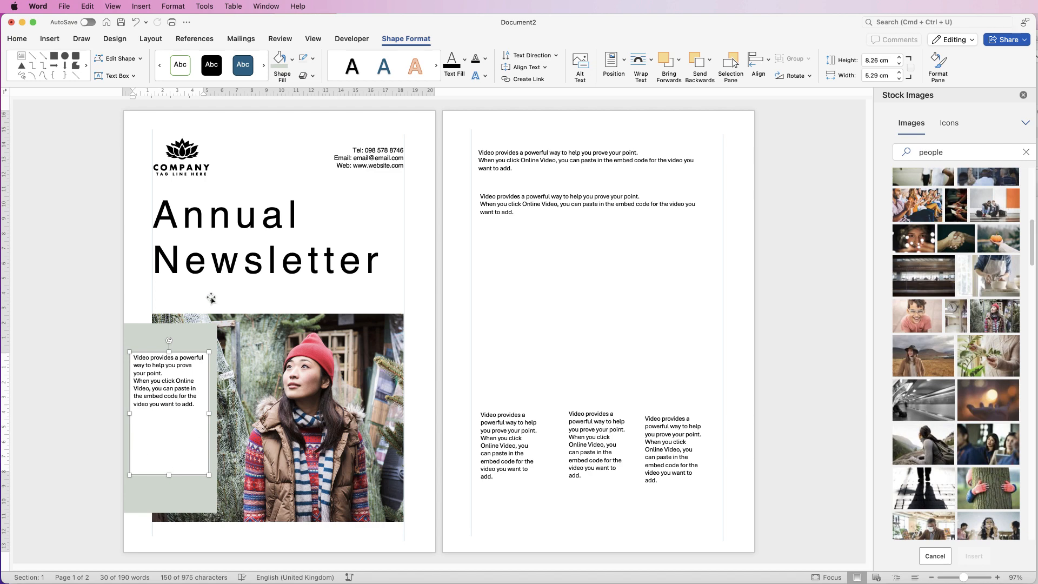
Step: Set the text box to No Fill and replace its placeholder text with the pasted "This Year's News" and "Bright Future" copy
{"action": "left_click", "coordinate": [292, 60]}
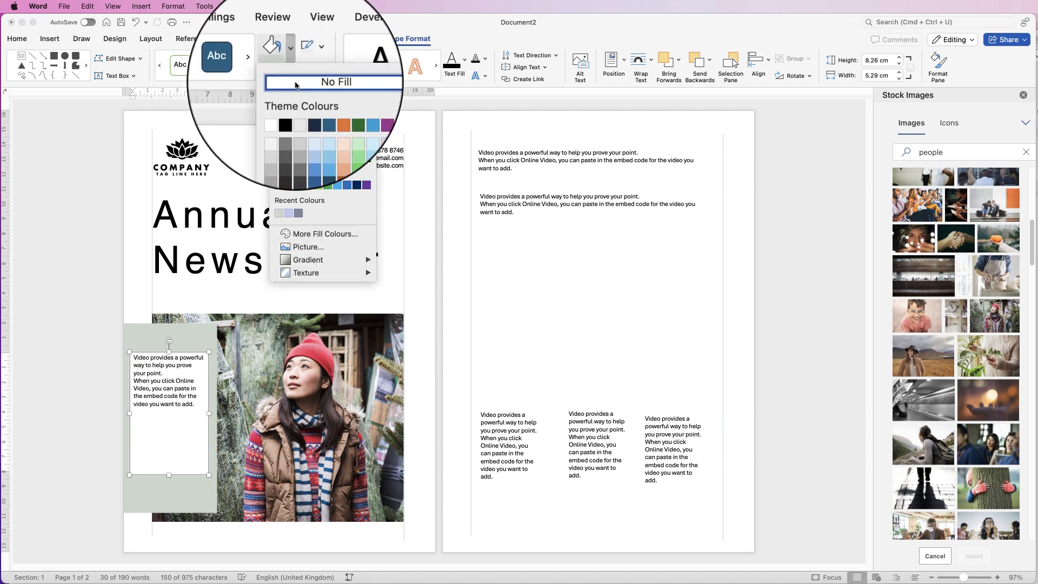
{"action": "left_click", "coordinate": [295, 83]}
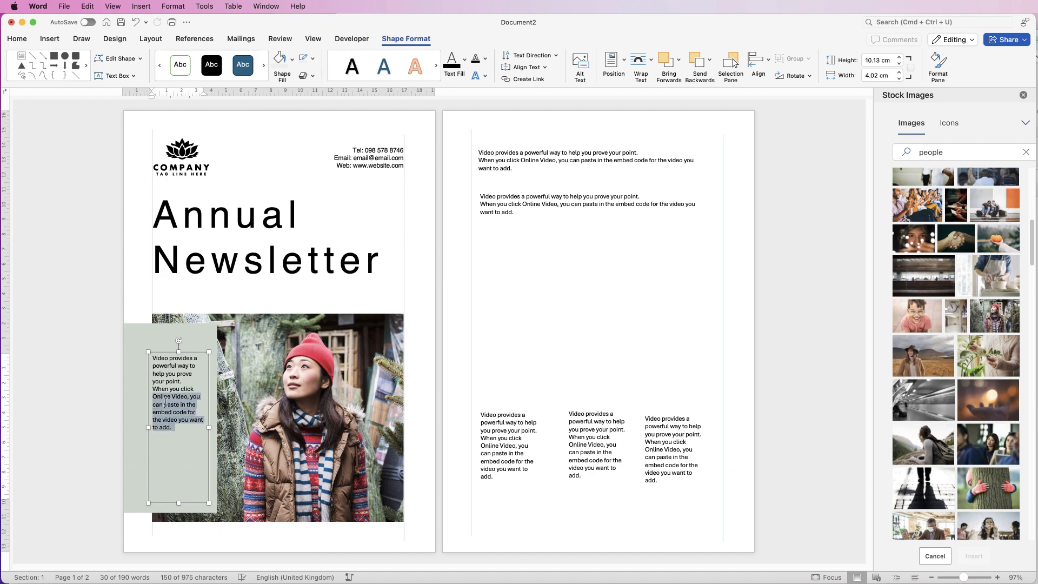
{"action": "key", "text": "super+v"}
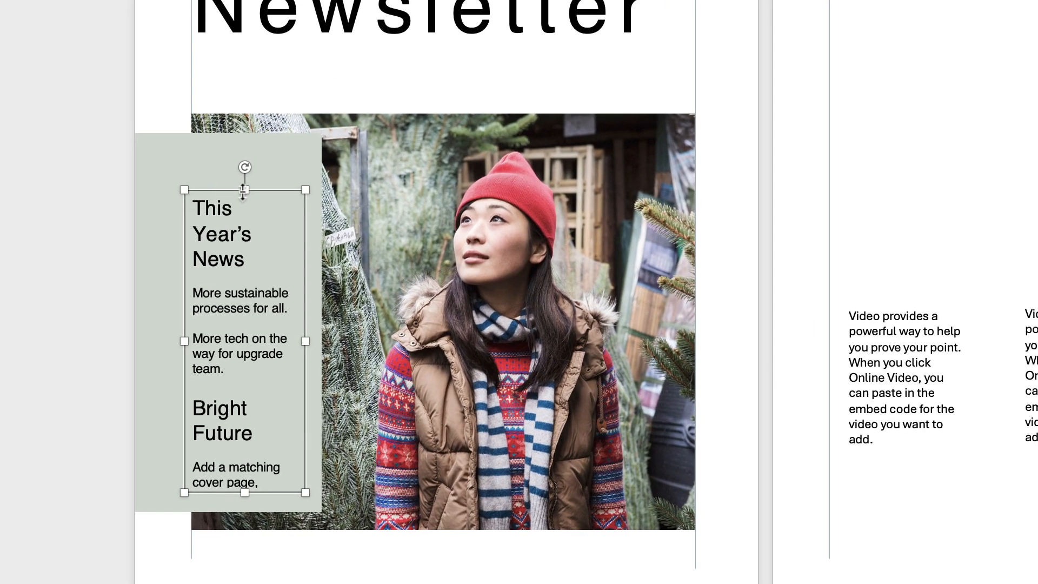
Step: Make the sidebar text box taller, widen it together with the green rectangle, and place the text inside the panel along the margin line
{"action": "left_click_drag", "start_coordinate": [244, 190], "coordinate": [243, 145]}
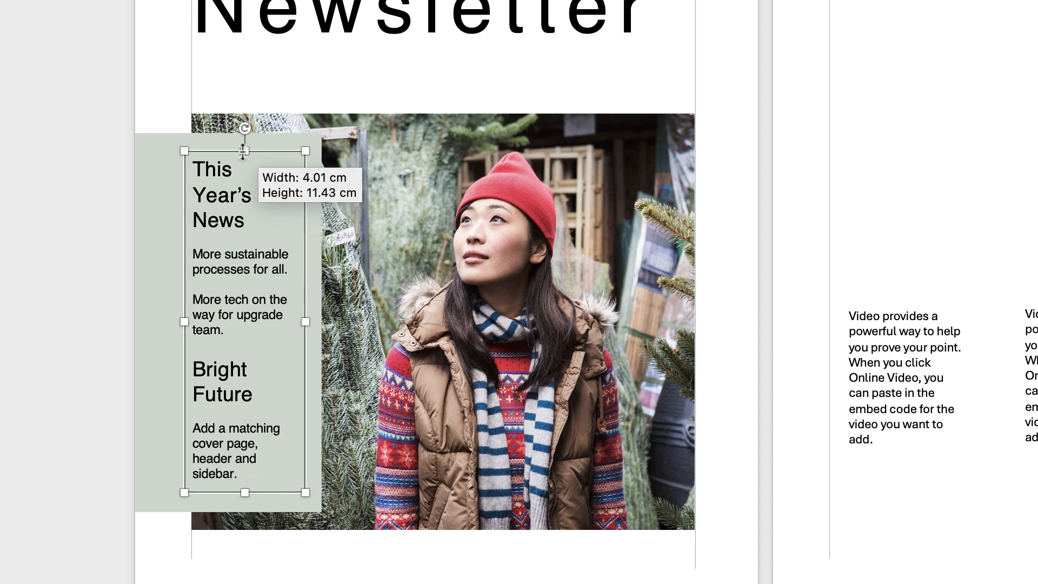
{"action": "left_click", "coordinate": [313, 294]}
{"action": "mouse_move", "coordinate": [322, 324]}
{"action": "left_mouse_down"}
{"action": "mouse_move", "coordinate": [355, 324]}
{"action": "mouse_move", "coordinate": [335, 319]}
{"action": "left_mouse_up"}
{"action": "left_click", "coordinate": [237, 312]}
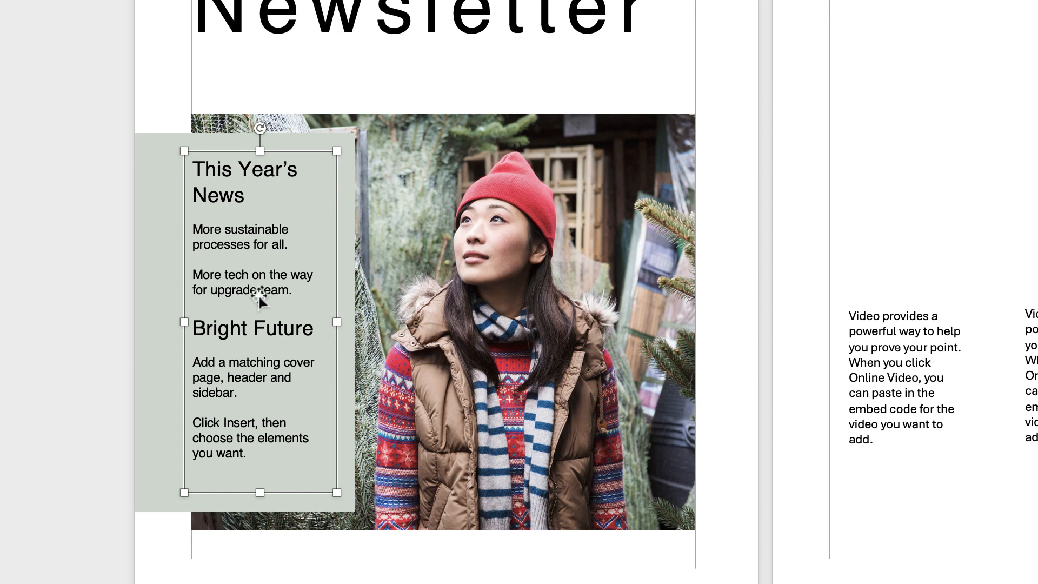
{"action": "left_click_drag", "start_coordinate": [259, 295], "coordinate": [267, 303]}
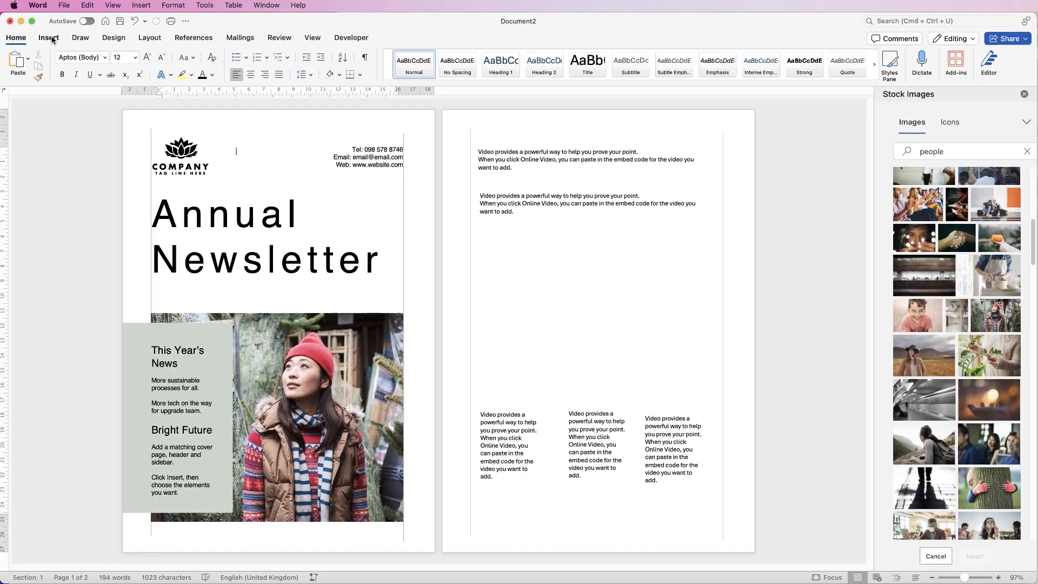
Step: Draw a thin rectangle about 4.65 cm wide and 0.13 cm high beneath the "This Year's News" heading
{"action": "left_click", "coordinate": [47, 38]}
{"action": "left_click", "coordinate": [160, 68]}
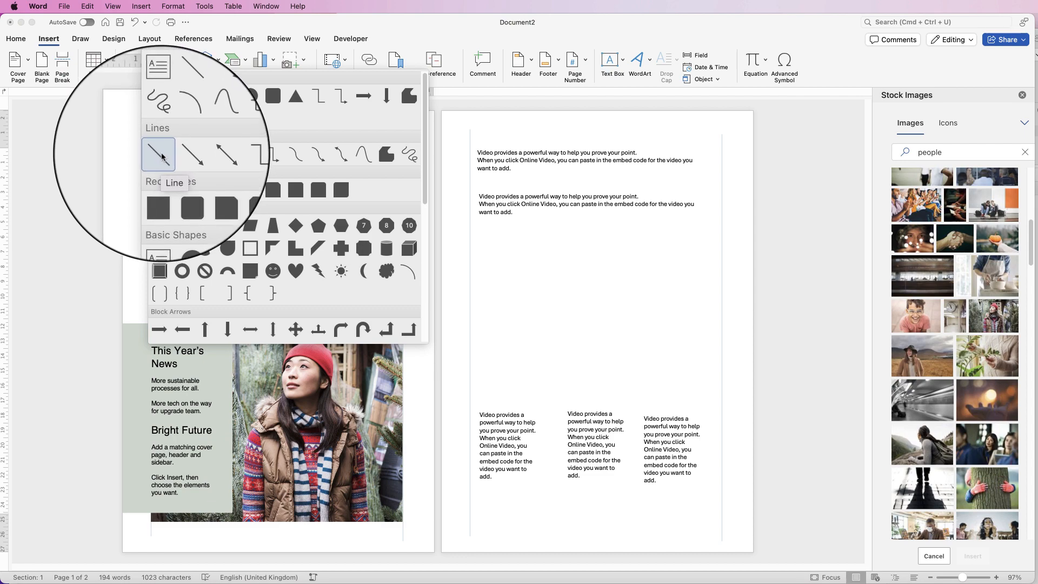
{"action": "left_click", "coordinate": [160, 193]}
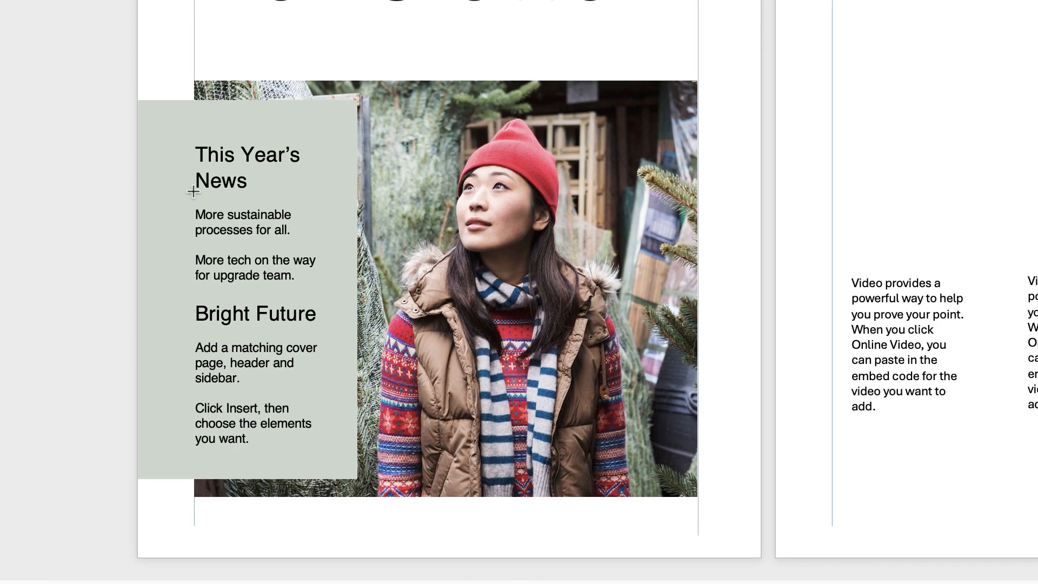
{"action": "left_click_drag", "start_coordinate": [194, 194], "coordinate": [302, 198]}
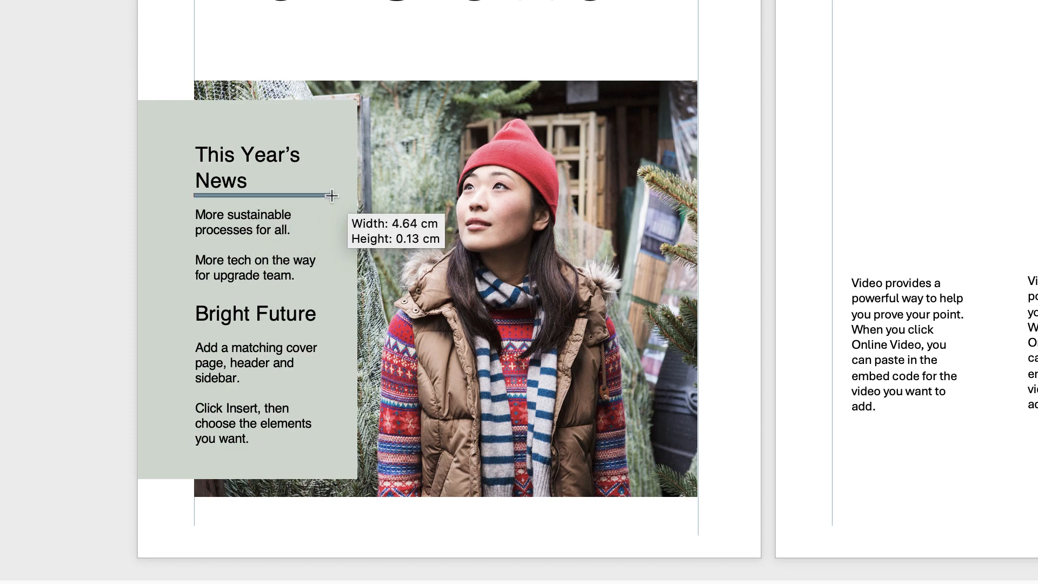
{"action": "left_click_drag", "start_coordinate": [356, 189], "coordinate": [356, 189]}
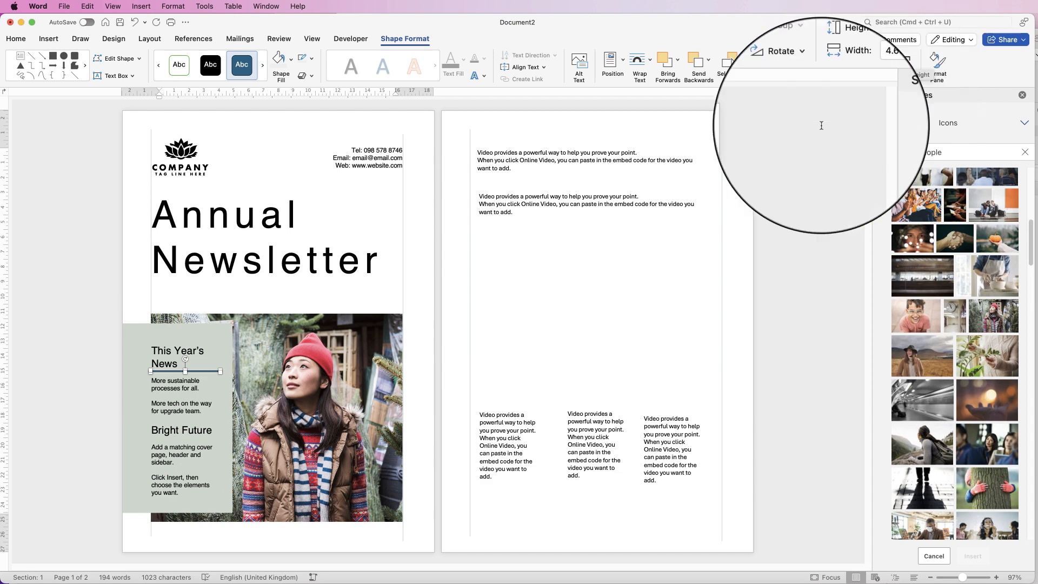
Step: Fill the thin bar with the grey-purple recent colour and remove its outline
{"action": "left_click", "coordinate": [287, 63]}
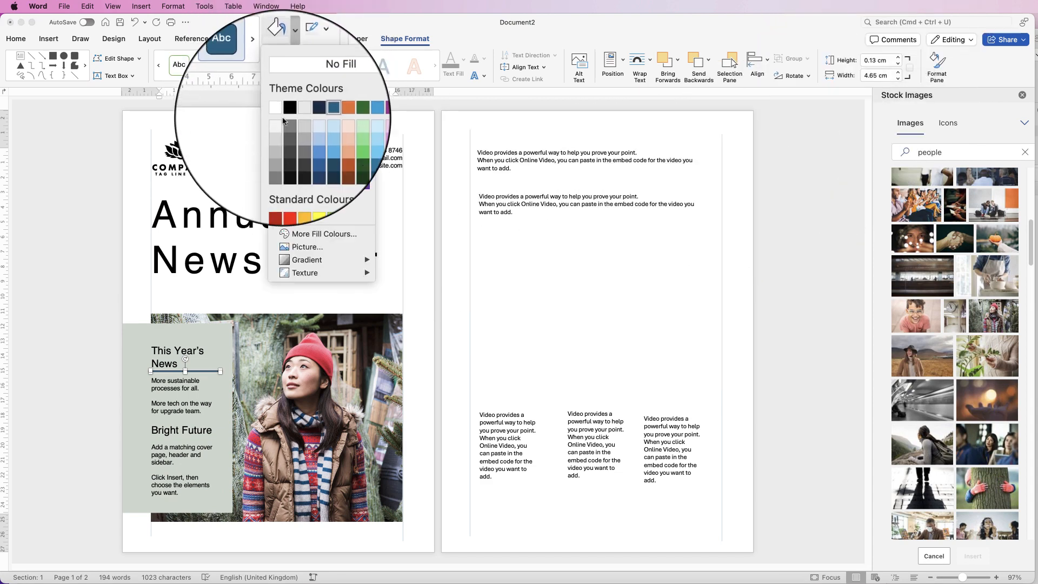
{"action": "left_click", "coordinate": [298, 213]}
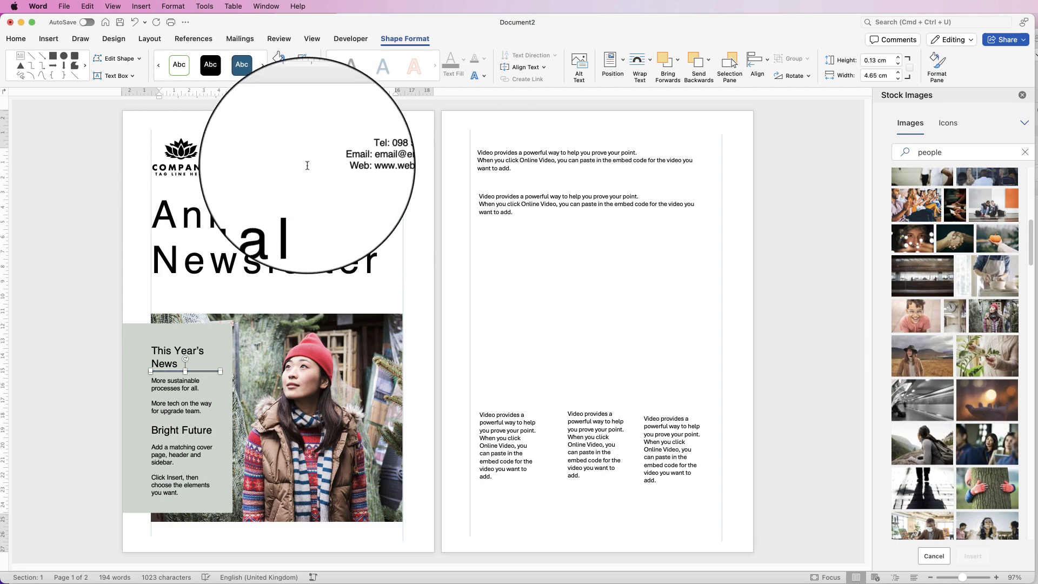
{"action": "left_click", "coordinate": [312, 59]}
{"action": "left_click", "coordinate": [312, 78]}
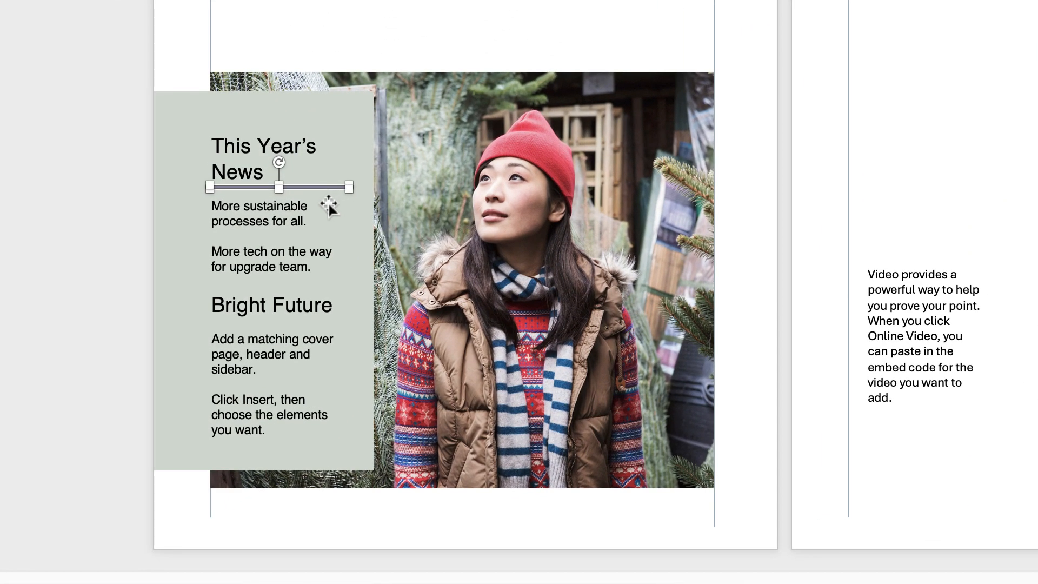
Step: Paste a copy of the bar and place it beneath the "Bright Future" heading
{"action": "left_click", "coordinate": [322, 325]}
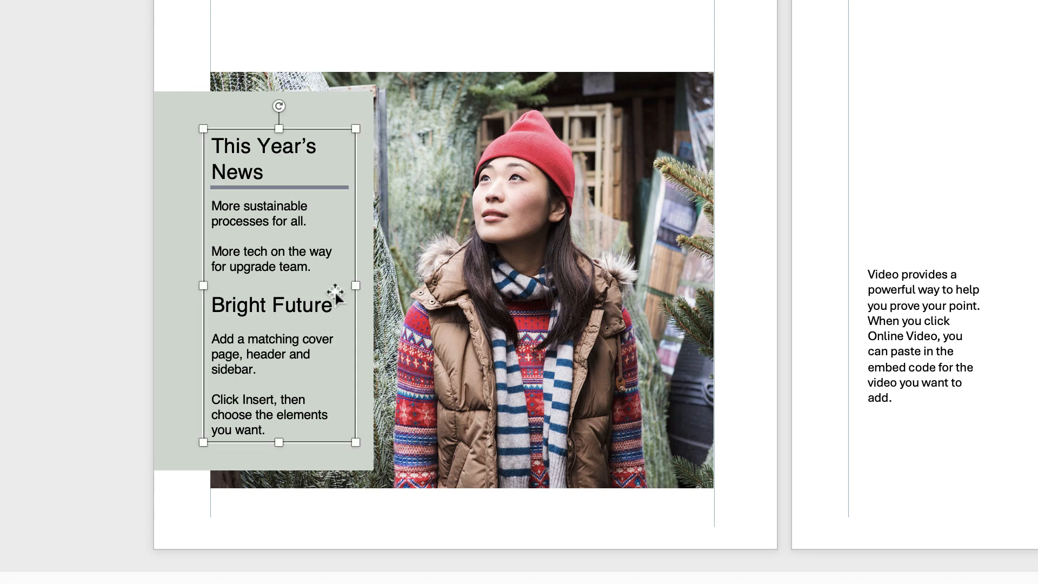
{"action": "key", "text": "ctrl+v"}
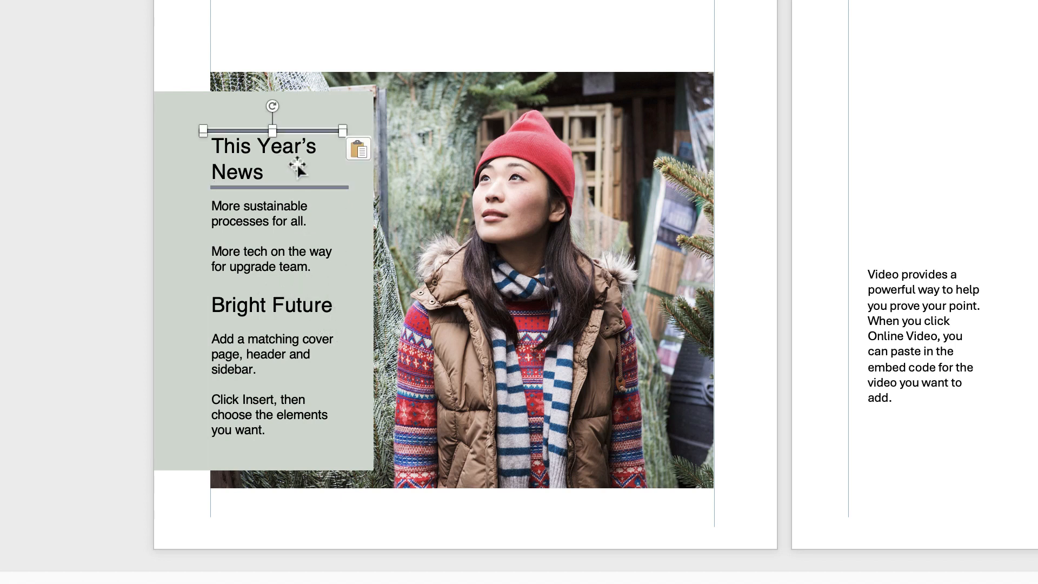
{"action": "left_click_drag", "start_coordinate": [298, 129], "coordinate": [304, 331]}
Step: Align the two bars with each other beneath their headings and shorten both by about a third
{"action": "mouse_move", "coordinate": [320, 176]}
{"action": "left_mouse_down"}
{"action": "mouse_move", "coordinate": [331, 169]}
{"action": "mouse_move", "coordinate": [338, 185]}
{"action": "mouse_move", "coordinate": [321, 181]}
{"action": "left_mouse_up"}
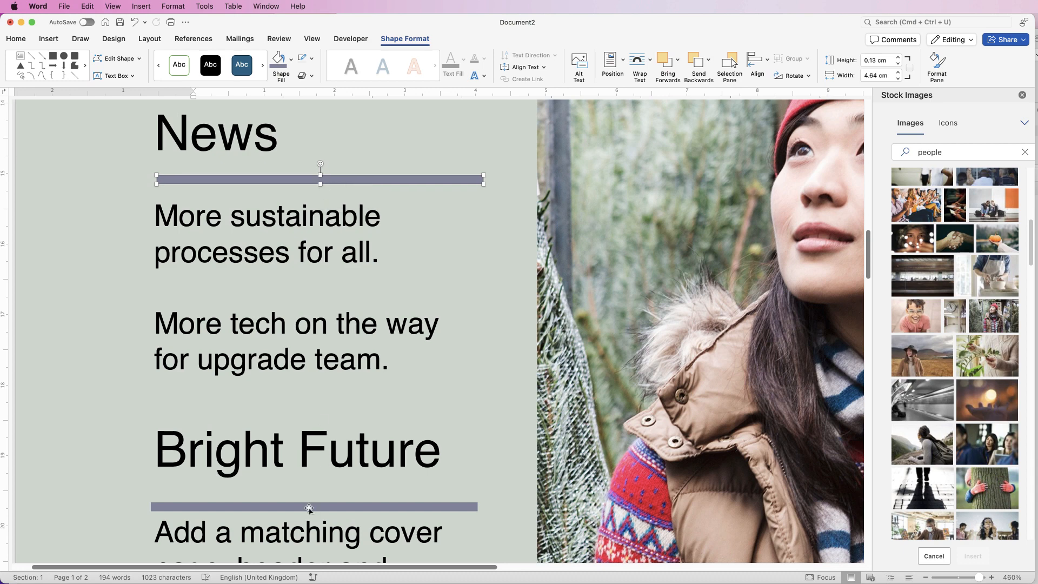
{"action": "left_click_drag", "start_coordinate": [310, 506], "coordinate": [311, 496]}
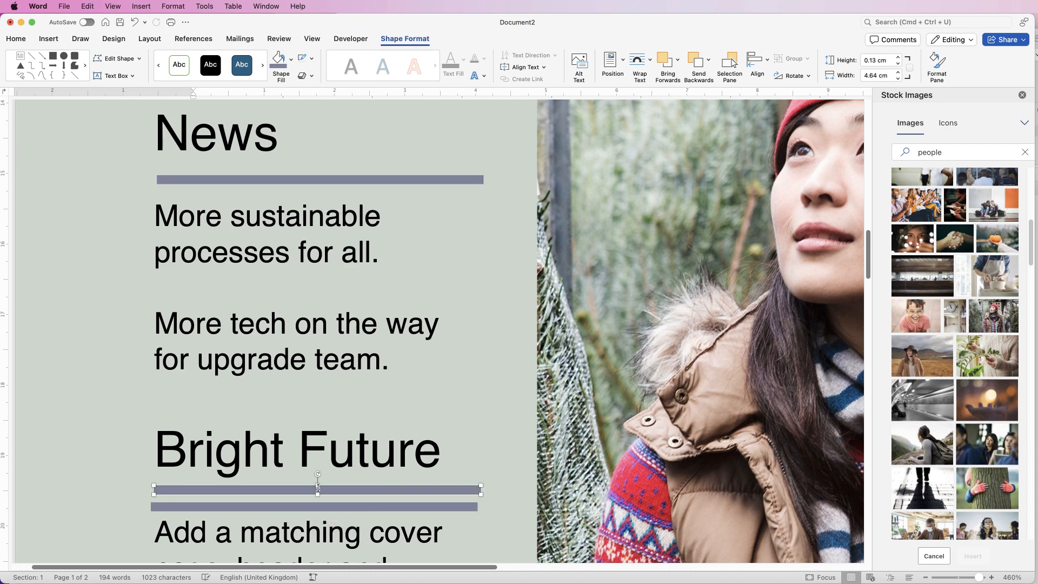
{"action": "key", "text": "super+z"}
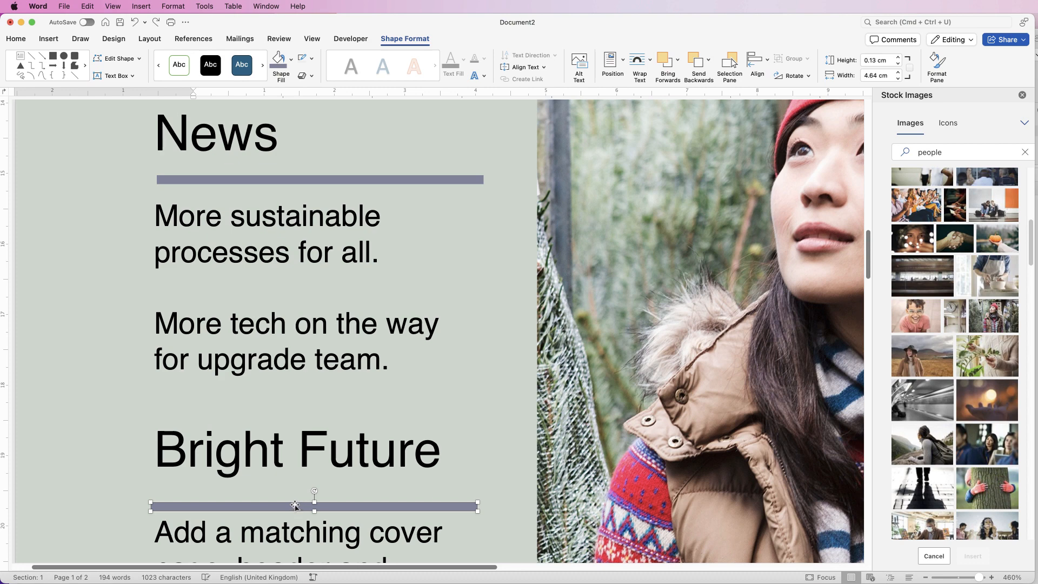
{"action": "left_click_drag", "start_coordinate": [295, 506], "coordinate": [304, 497]}
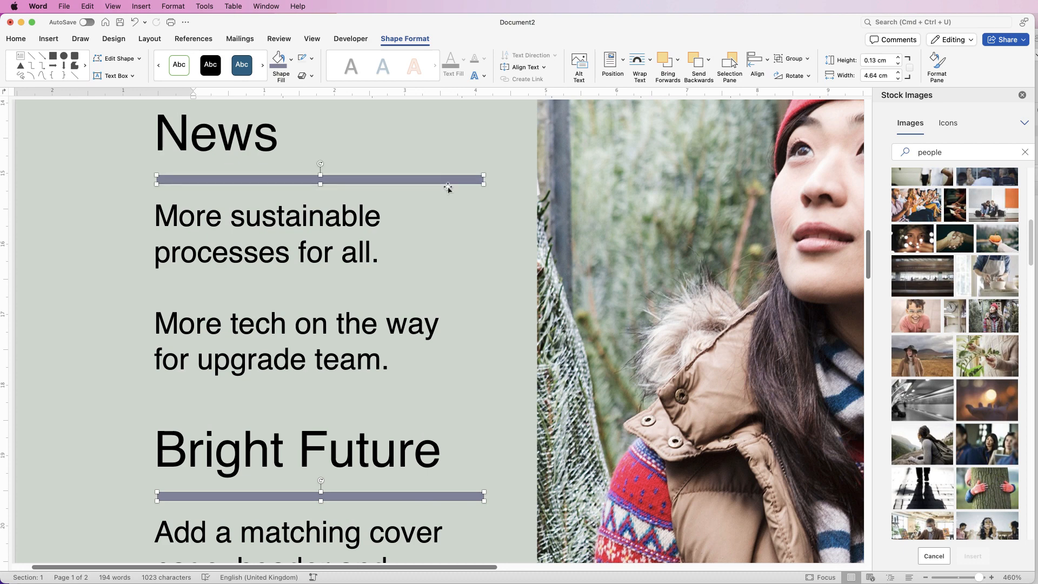
{"action": "left_click_drag", "start_coordinate": [482, 182], "coordinate": [369, 187]}
Step: Set the font of all five text boxes on the second page to Helvetica
{"action": "left_click_drag", "start_coordinate": [978, 577], "coordinate": [958, 577]}
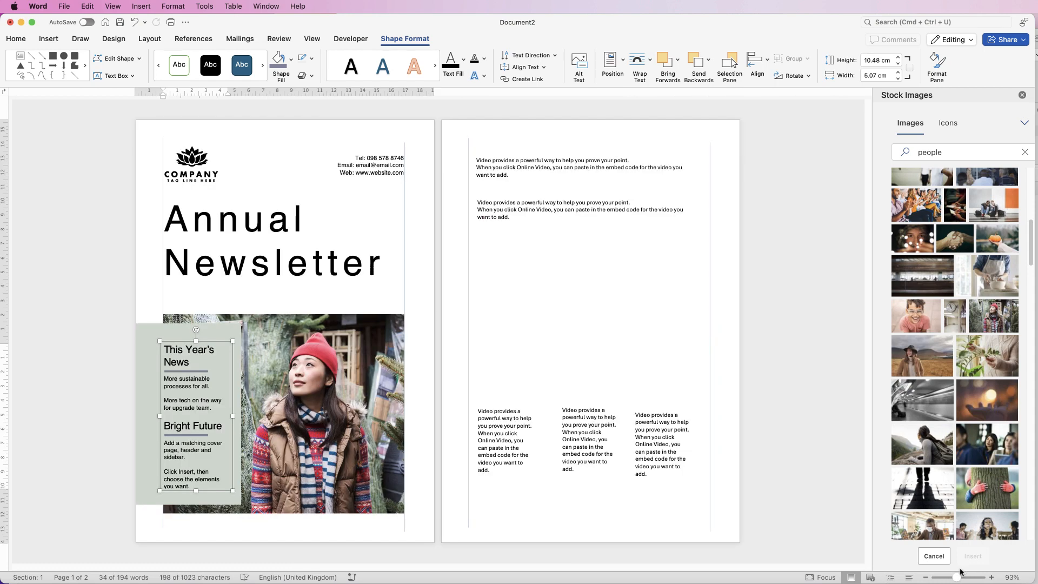
{"action": "left_click", "coordinate": [554, 165]}
{"action": "left_click", "coordinate": [556, 209], "text": "shift"}
{"action": "left_click", "coordinate": [516, 427], "text": "shift"}
{"action": "left_click", "coordinate": [582, 440], "text": "shift"}
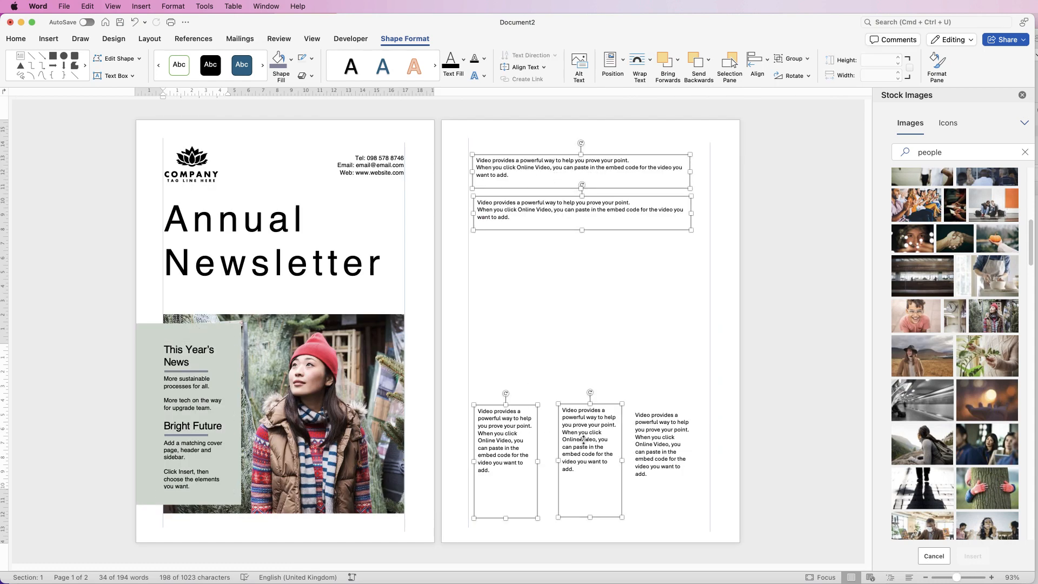
{"action": "left_click", "coordinate": [654, 446], "text": "shift"}
{"action": "left_click", "coordinate": [15, 39]}
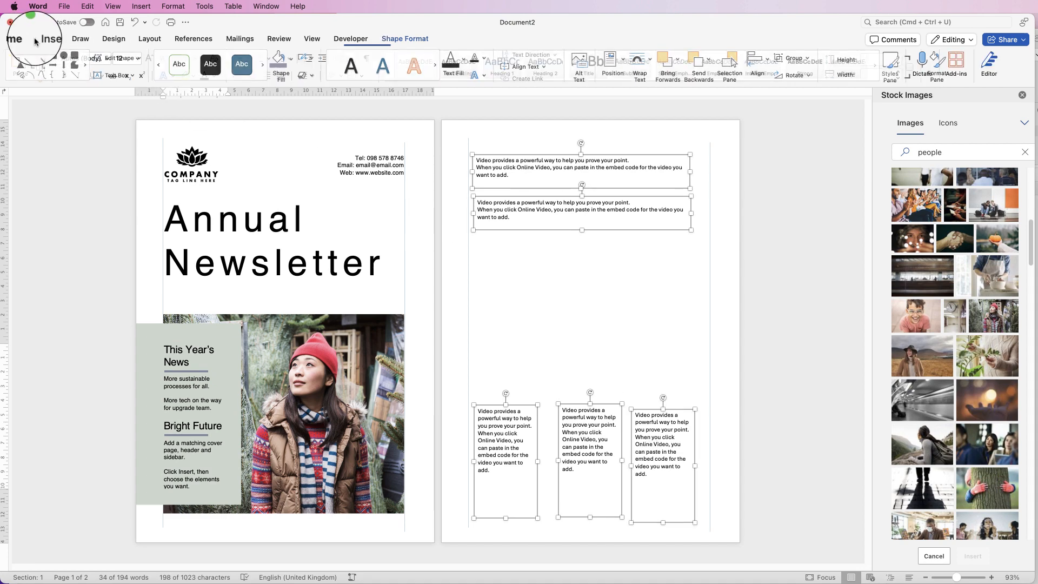
{"action": "left_click", "coordinate": [105, 60]}
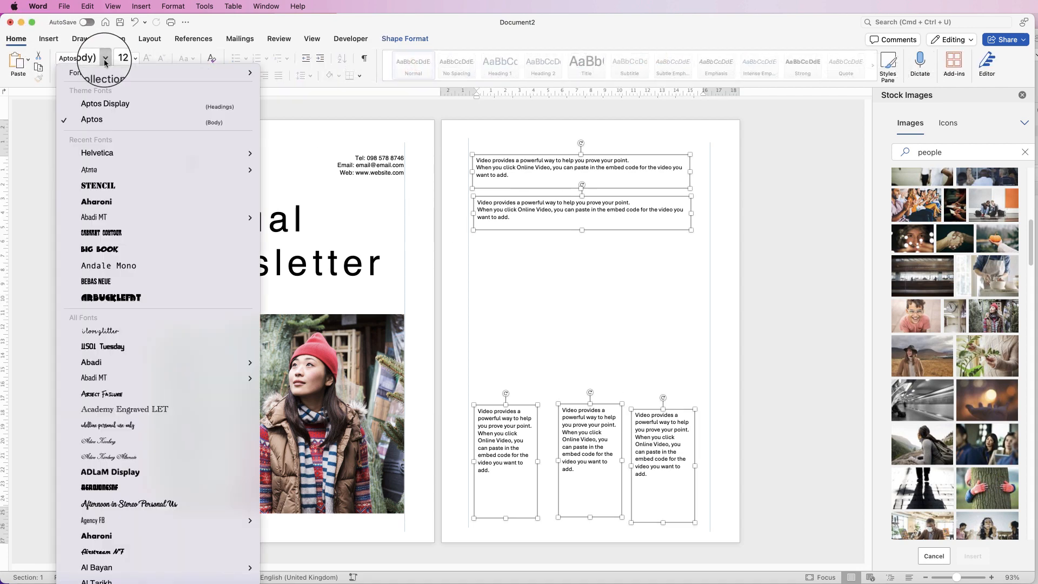
{"action": "left_click", "coordinate": [94, 154]}
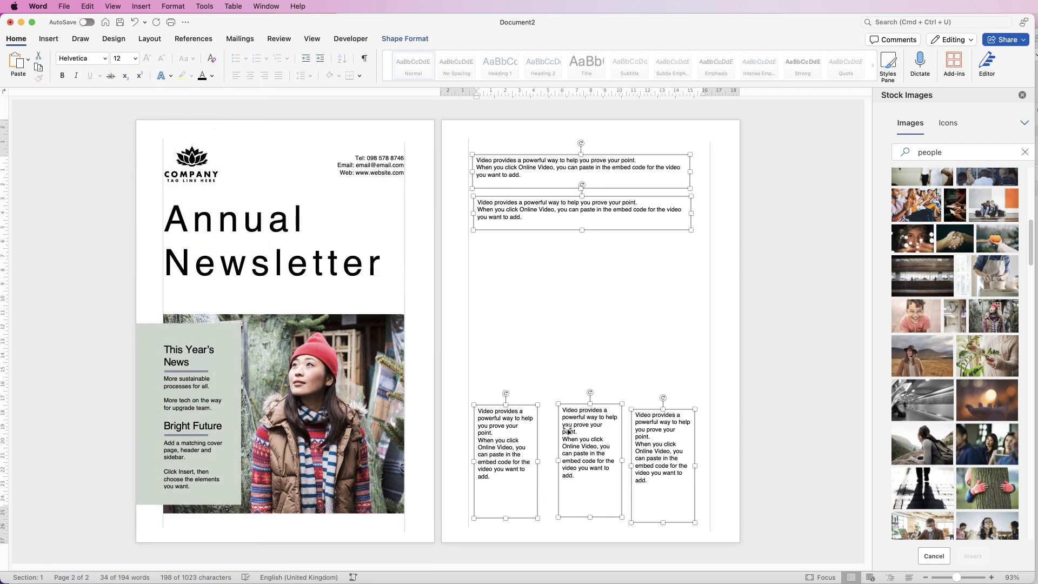
Step: Add the heading "Title of first column" above the first column's text on the second page and enlarge it to 22 pt
{"action": "left_click", "coordinate": [488, 416]}
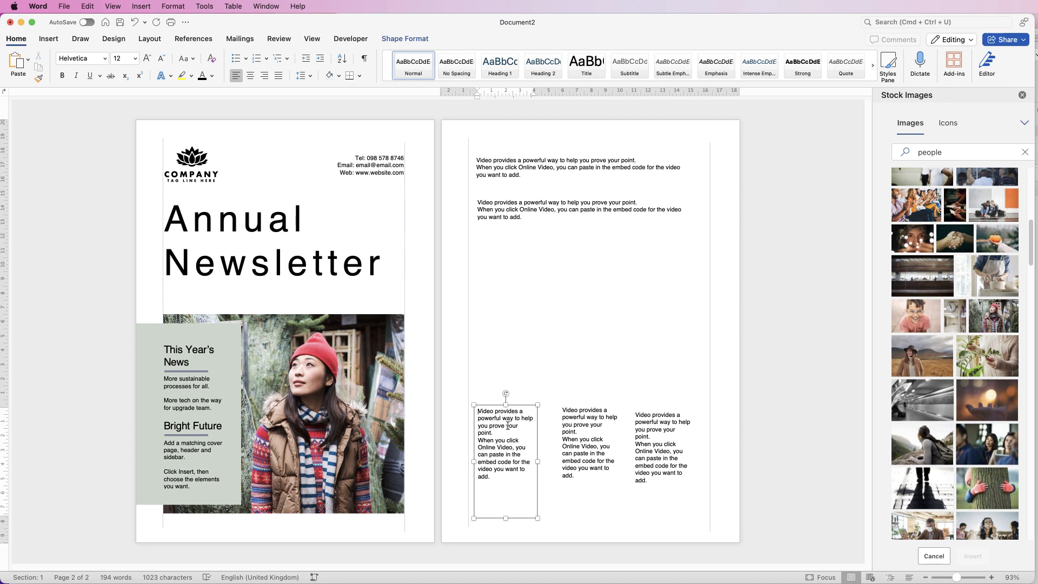
{"action": "key", "text": "Return"}
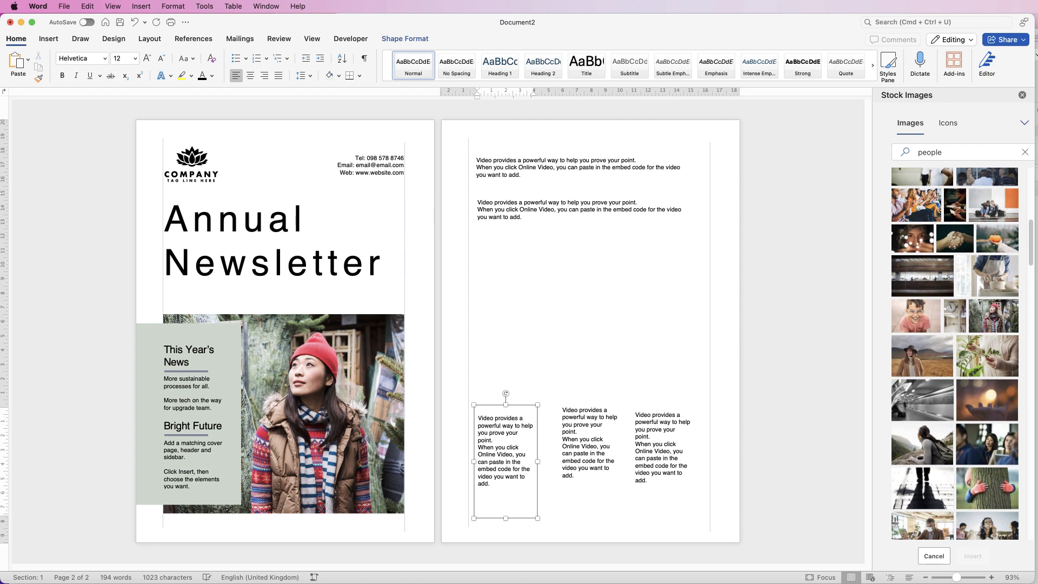
{"action": "key", "text": "Return"}
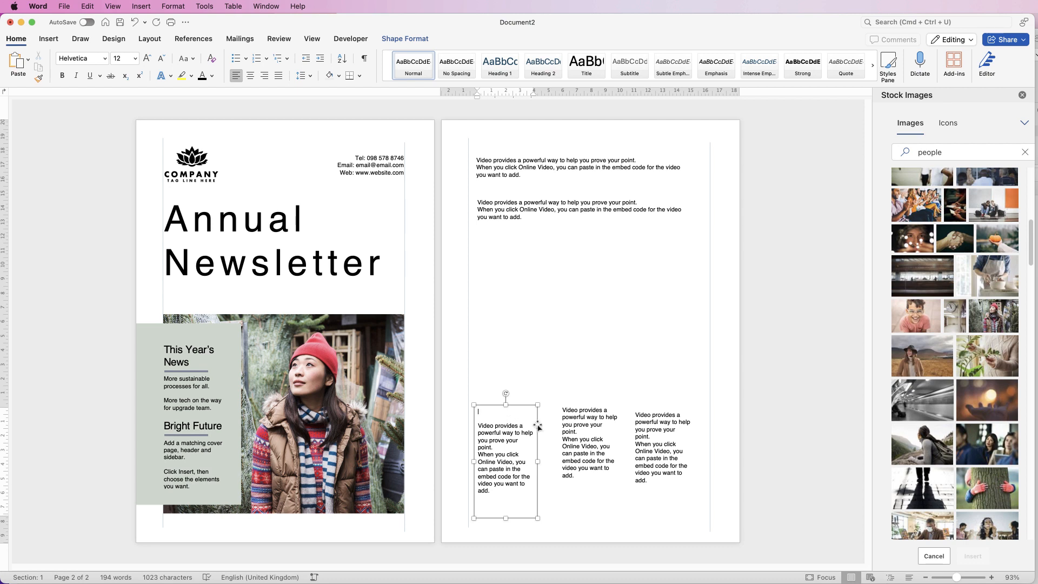
{"action": "type", "text": "Title of first column"}
{"action": "key", "text": "shift+Home"}
{"action": "left_click", "coordinate": [147, 58]}
{"action": "left_click", "coordinate": [147, 59]}
{"action": "left_click", "coordinate": [146, 59]}
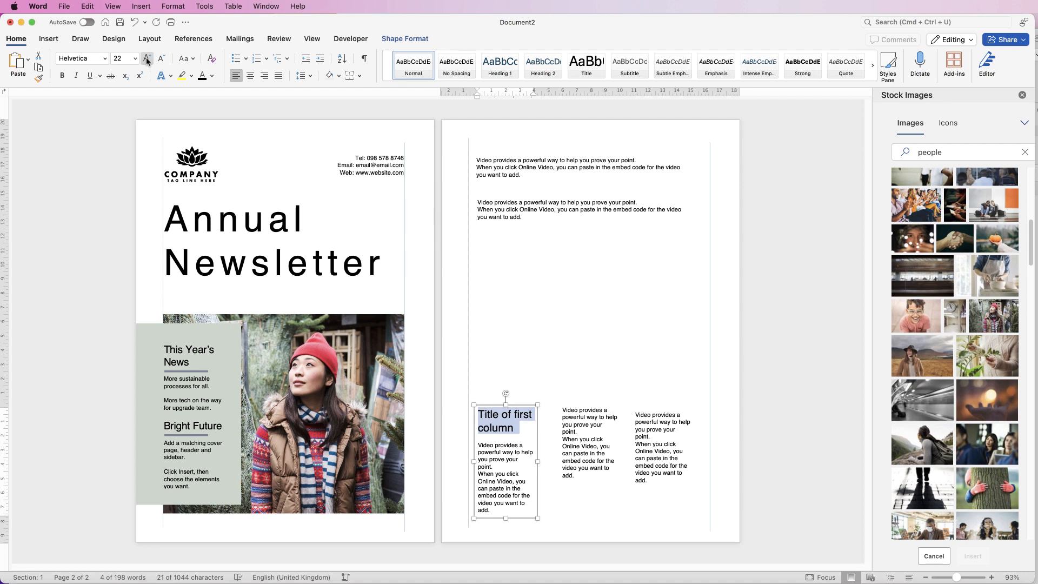
Step: Add the heading "Title of the next column" above the second column's text on the second page at 20 pt
{"action": "left_click", "coordinate": [564, 410]}
{"action": "key", "text": "Return"}
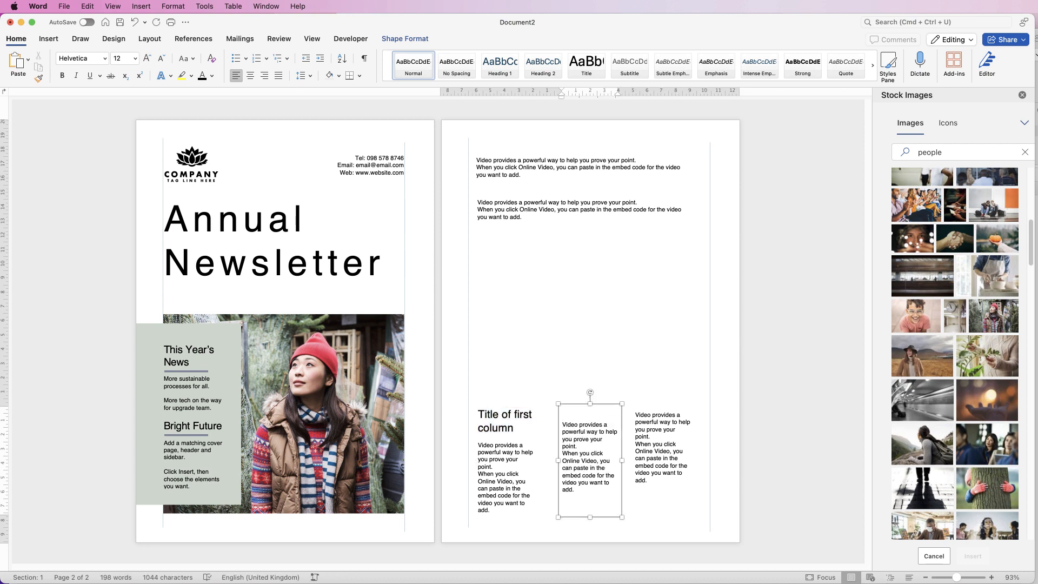
{"action": "type", "text": "Title of the next column"}
{"action": "triple_click", "coordinate": [562, 409]}
{"action": "left_click", "coordinate": [135, 58]}
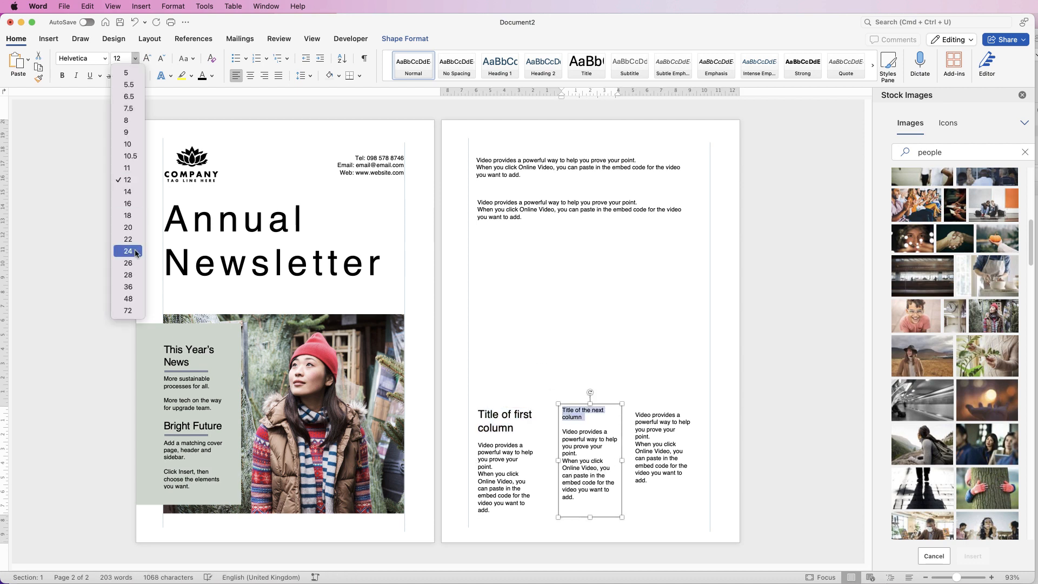
{"action": "left_click", "coordinate": [128, 250]}
{"action": "left_click", "coordinate": [135, 59]}
{"action": "left_click", "coordinate": [128, 212]}
Step: Set the first column's heading to 20 pt
{"action": "triple_click", "coordinate": [504, 426]}
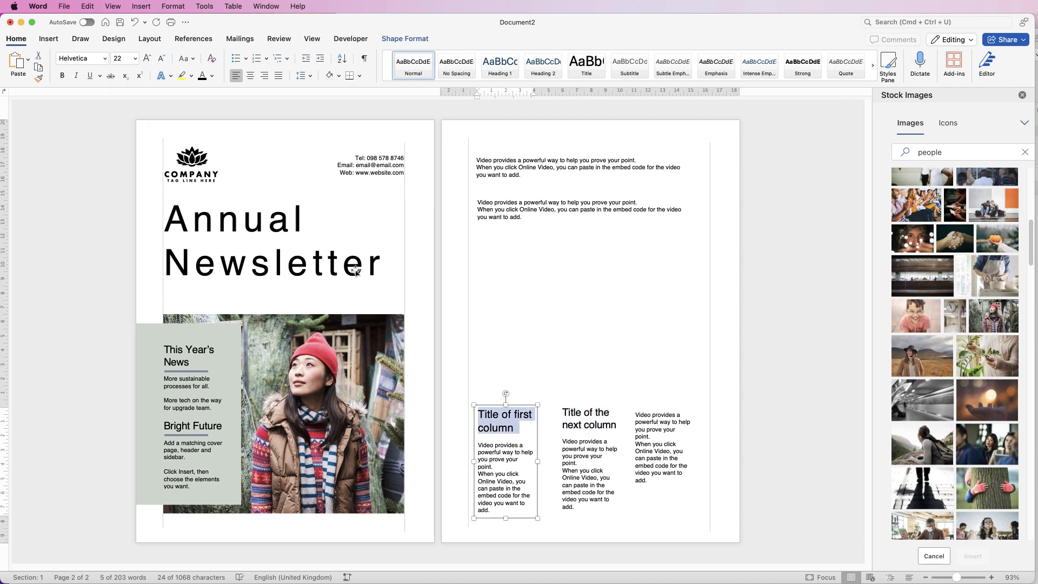
{"action": "left_click", "coordinate": [135, 58]}
{"action": "left_click", "coordinate": [128, 212]}
Step: Add the heading "Title of the third column" above the third column's text at 20 pt
{"action": "left_click", "coordinate": [639, 424]}
{"action": "left_click", "coordinate": [635, 417]}
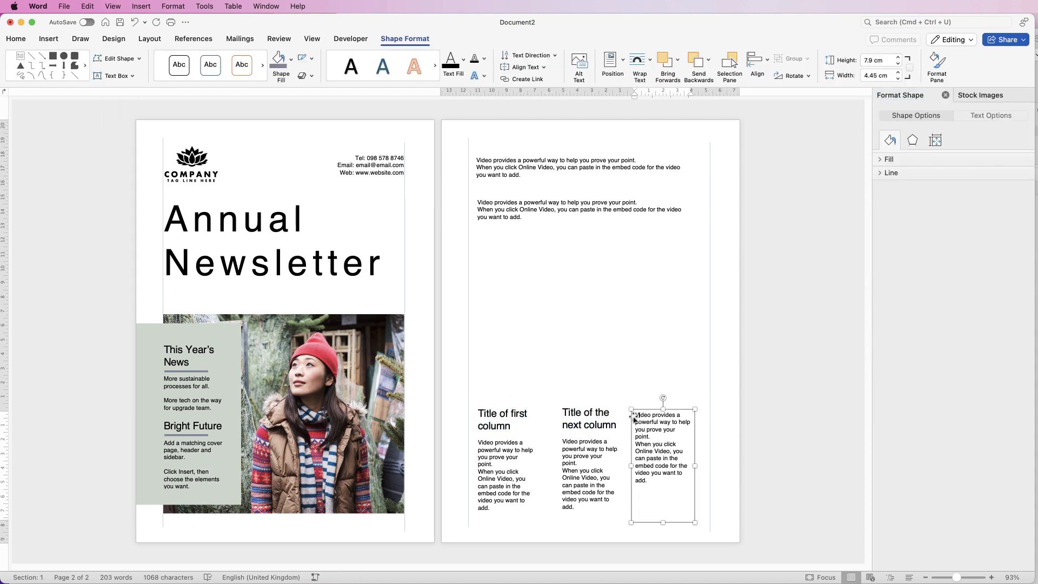
{"action": "key", "text": "Return"}
{"action": "key", "text": "Return"}
{"action": "type", "text": "Title of the third co"}
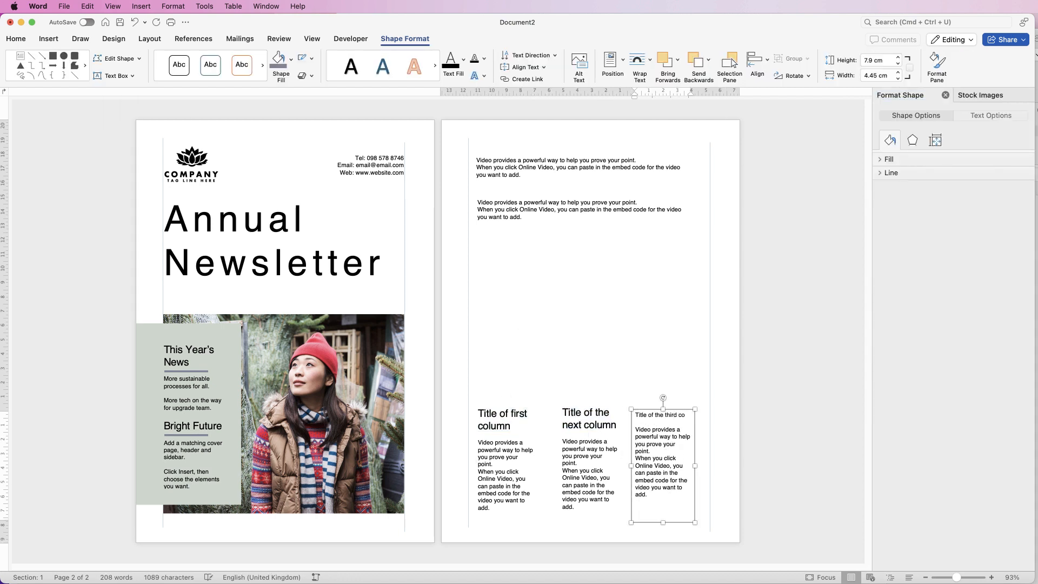
{"action": "type", "text": "lumn"}
{"action": "triple_click", "coordinate": [649, 417]}
{"action": "left_click", "coordinate": [16, 39]}
{"action": "left_click", "coordinate": [136, 59]}
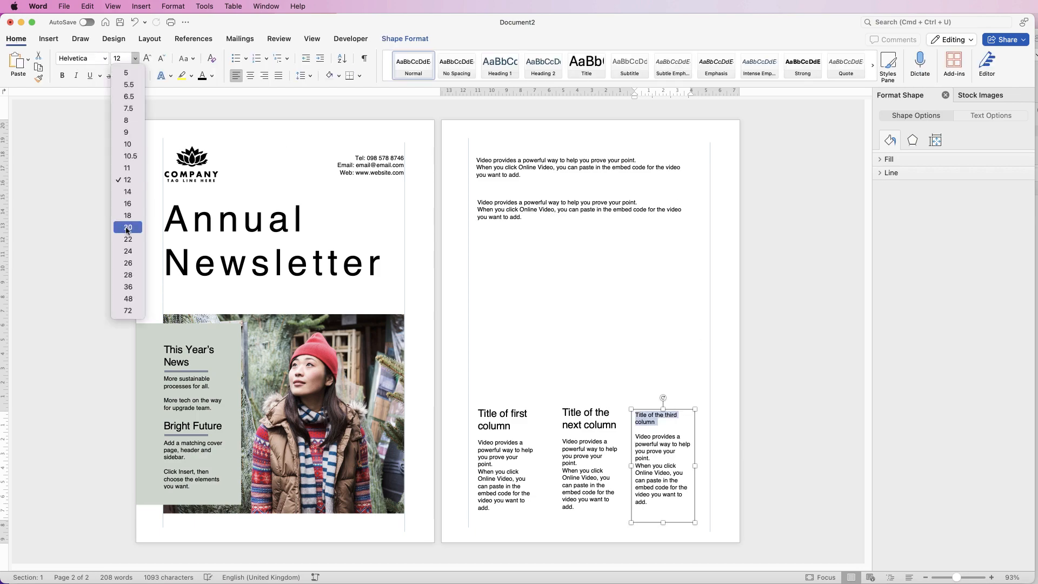
{"action": "left_click", "coordinate": [128, 227]}
Step: Line up the first column's text with the page's left margin guide and the third column's text with the right one
{"action": "left_click_drag", "start_coordinate": [505, 468], "coordinate": [486, 430]}
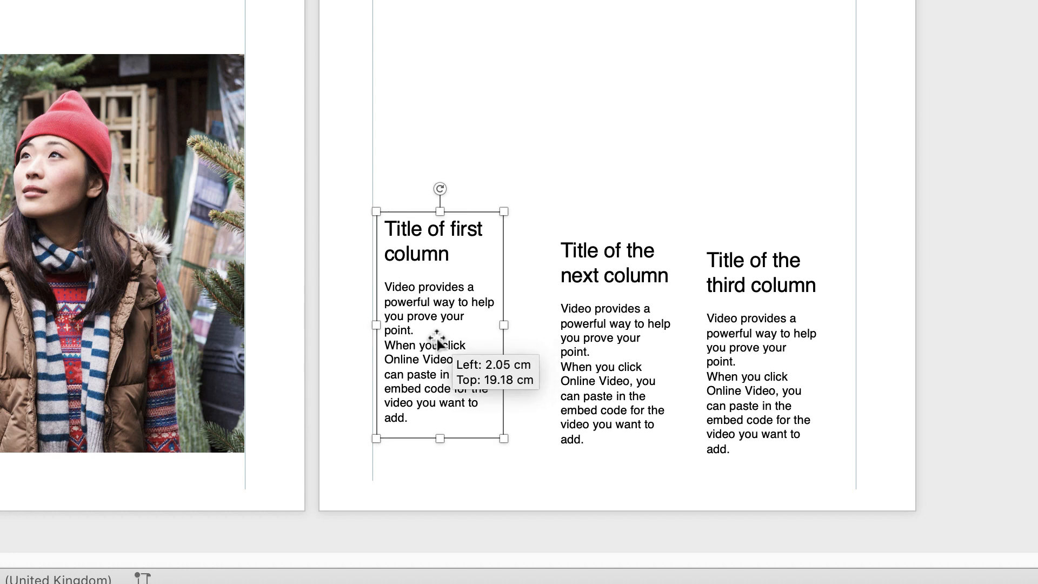
{"action": "left_click_drag", "start_coordinate": [438, 341], "coordinate": [427, 342]}
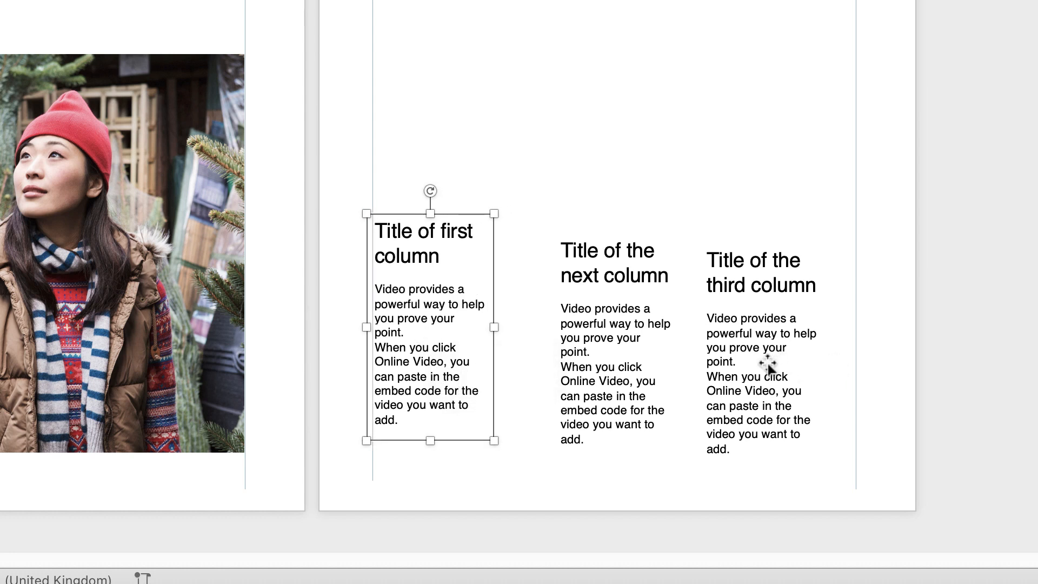
{"action": "left_click_drag", "start_coordinate": [755, 367], "coordinate": [796, 341]}
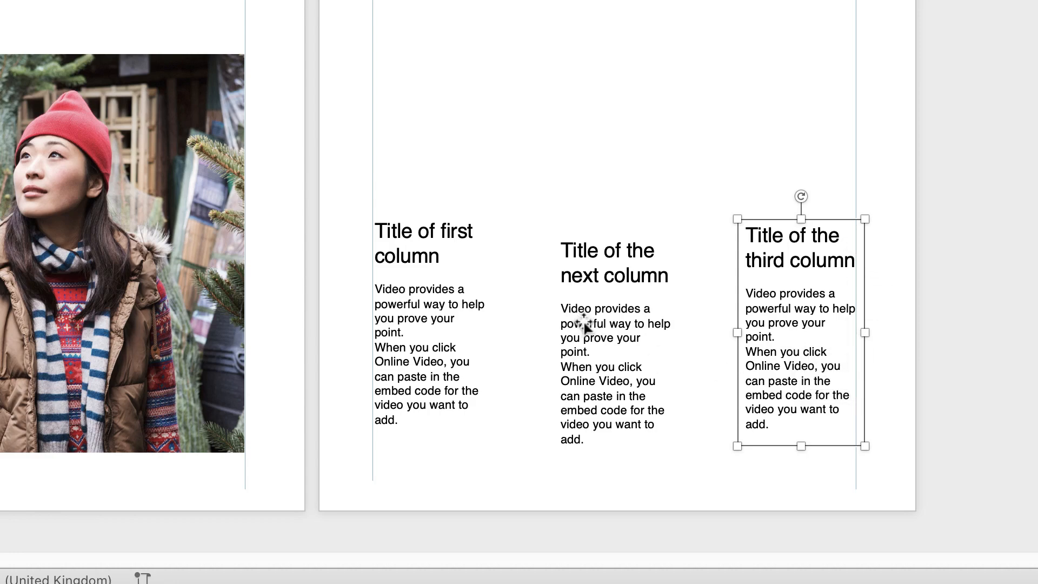
Step: Distribute the three column text boxes horizontally and align them to the top
{"action": "left_click", "coordinate": [598, 326], "text": "shift"}
{"action": "left_click", "coordinate": [452, 330], "text": "shift"}
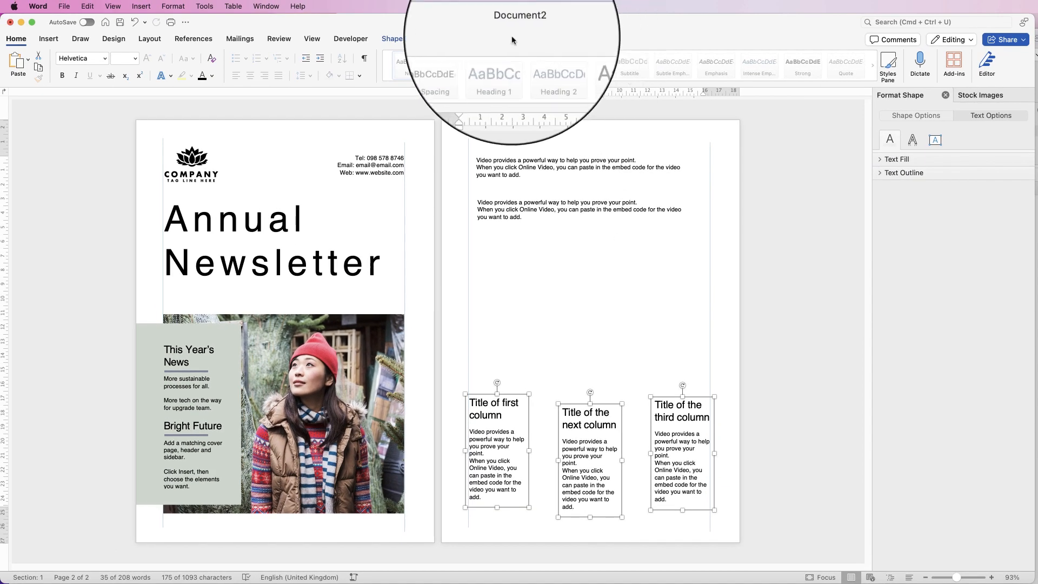
{"action": "left_click", "coordinate": [405, 38]}
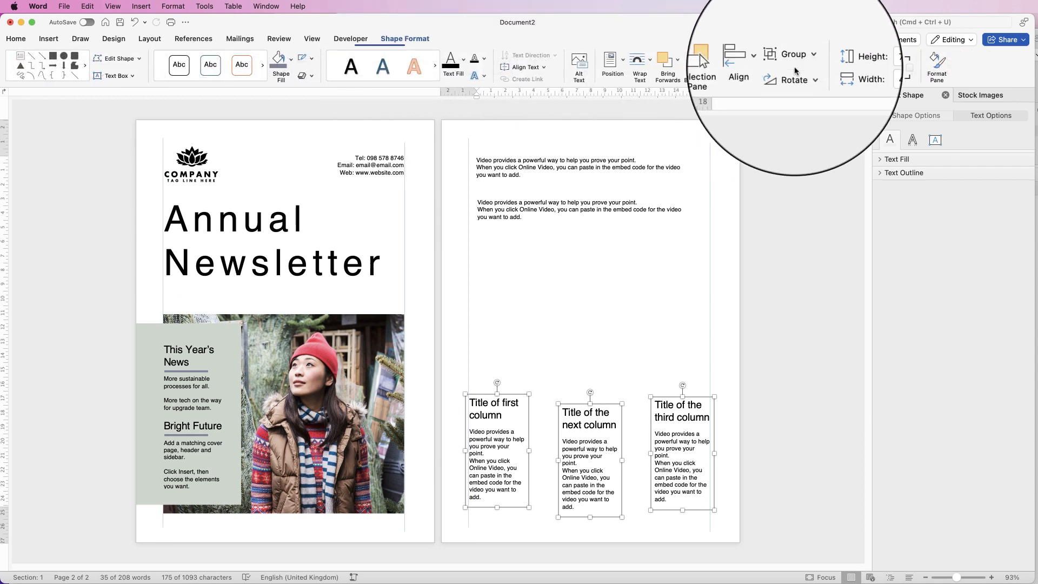
{"action": "left_click", "coordinate": [765, 59]}
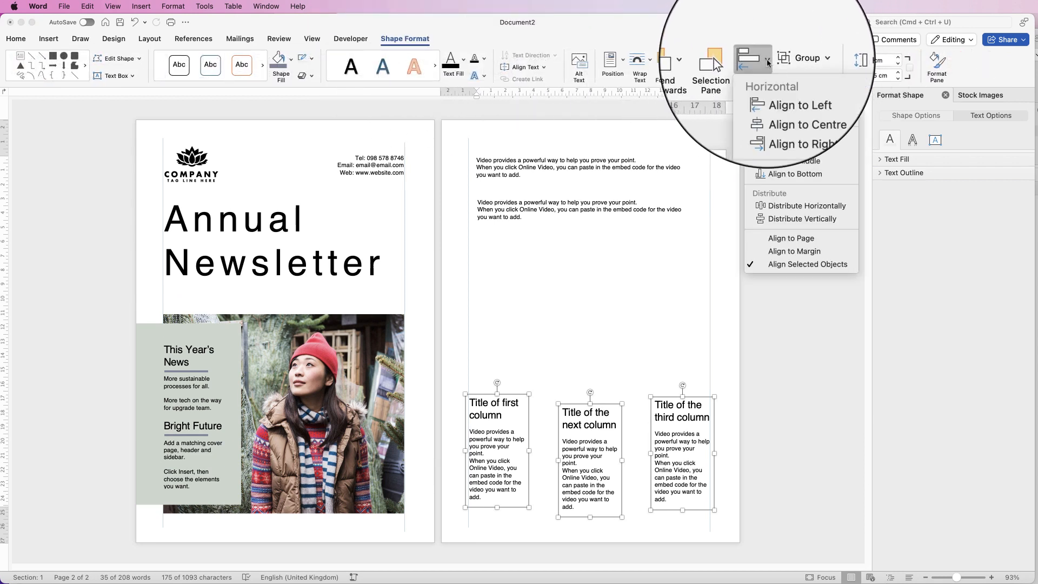
{"action": "left_click", "coordinate": [777, 209]}
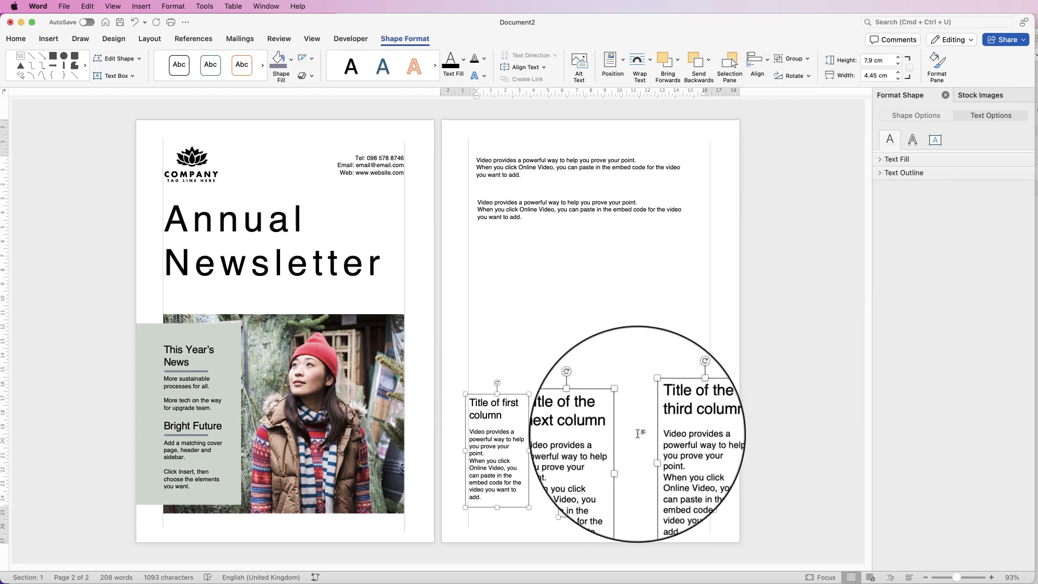
{"action": "left_click", "coordinate": [766, 59]}
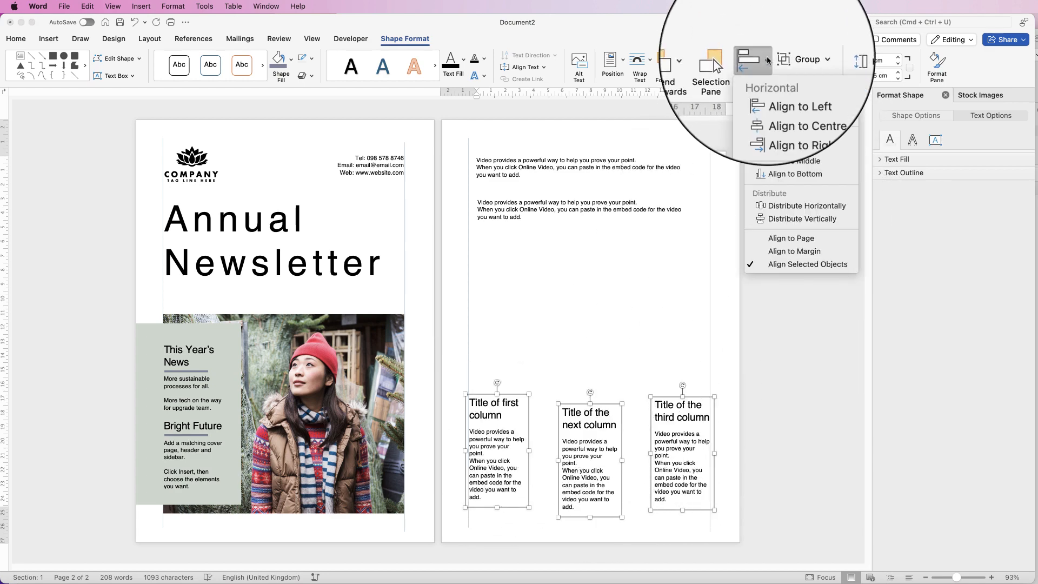
{"action": "left_click", "coordinate": [792, 148]}
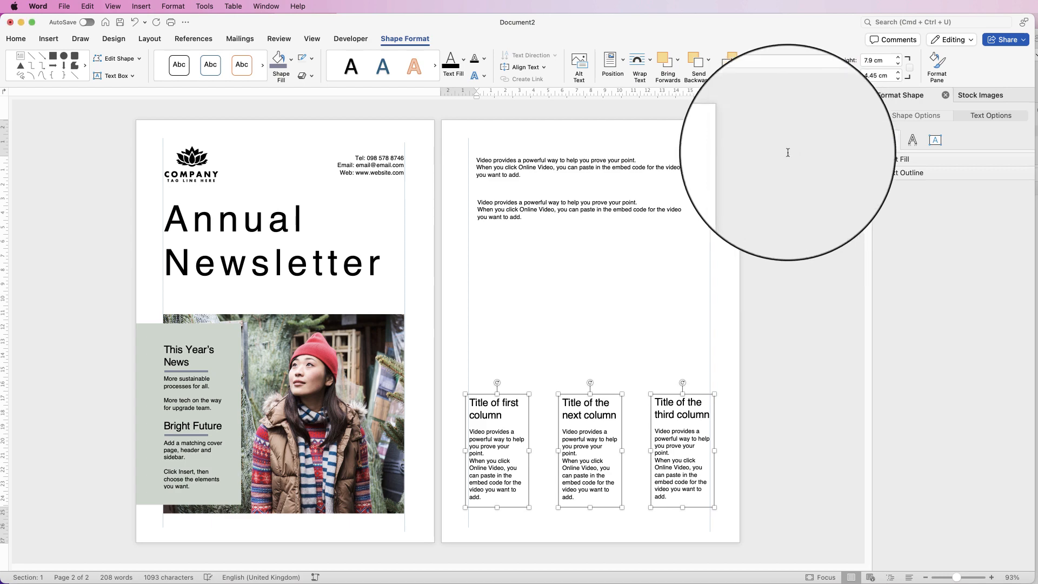
{"action": "left_click", "coordinate": [767, 309]}
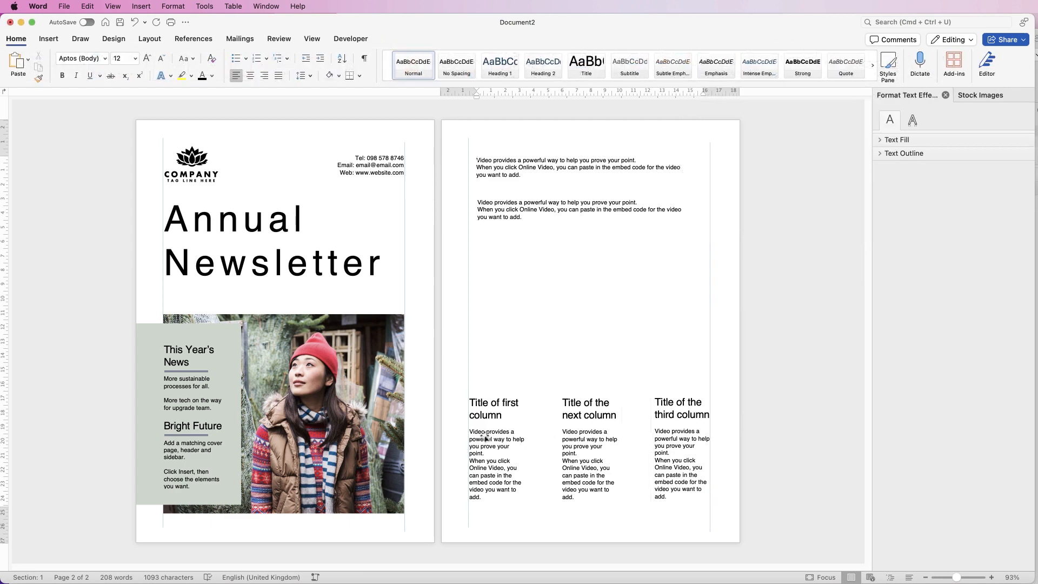
Step: Widen all three column text boxes together to about 5.28 cm
{"action": "left_click", "coordinate": [674, 460]}
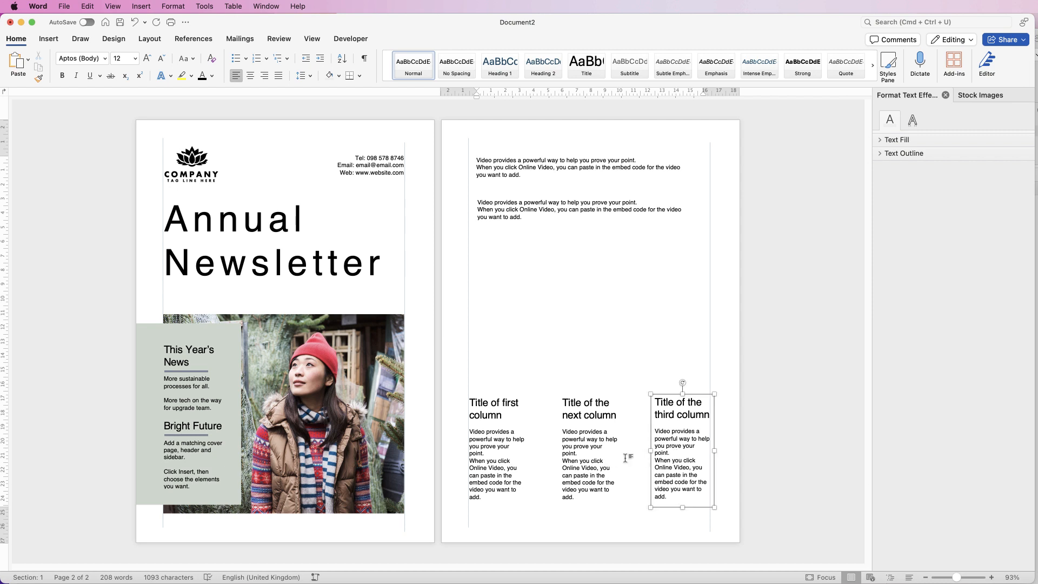
{"action": "left_click", "coordinate": [584, 456], "text": "shift"}
{"action": "left_click", "coordinate": [528, 458], "text": "shift"}
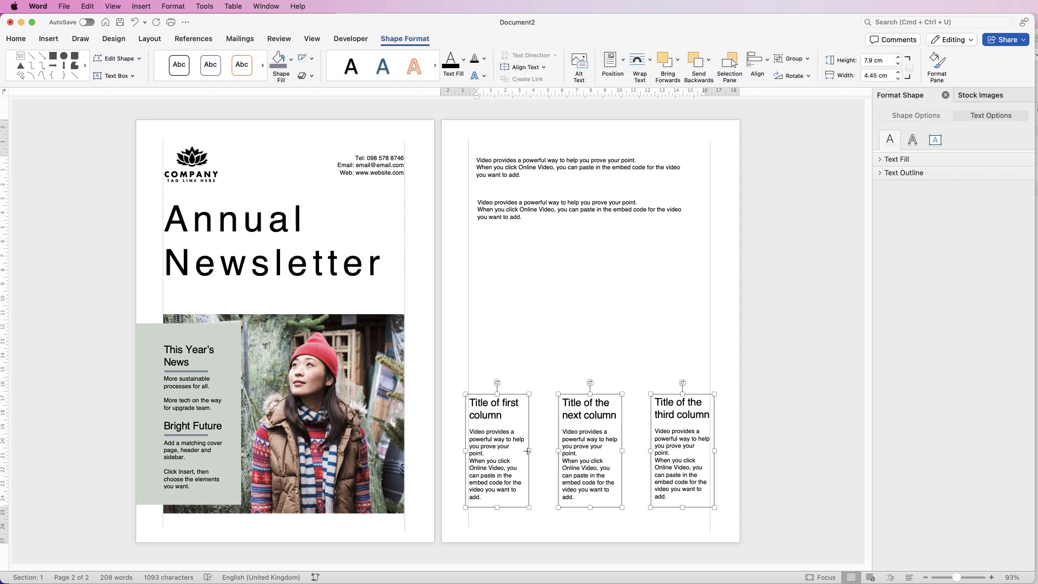
{"action": "left_click_drag", "start_coordinate": [527, 450], "coordinate": [541, 450]}
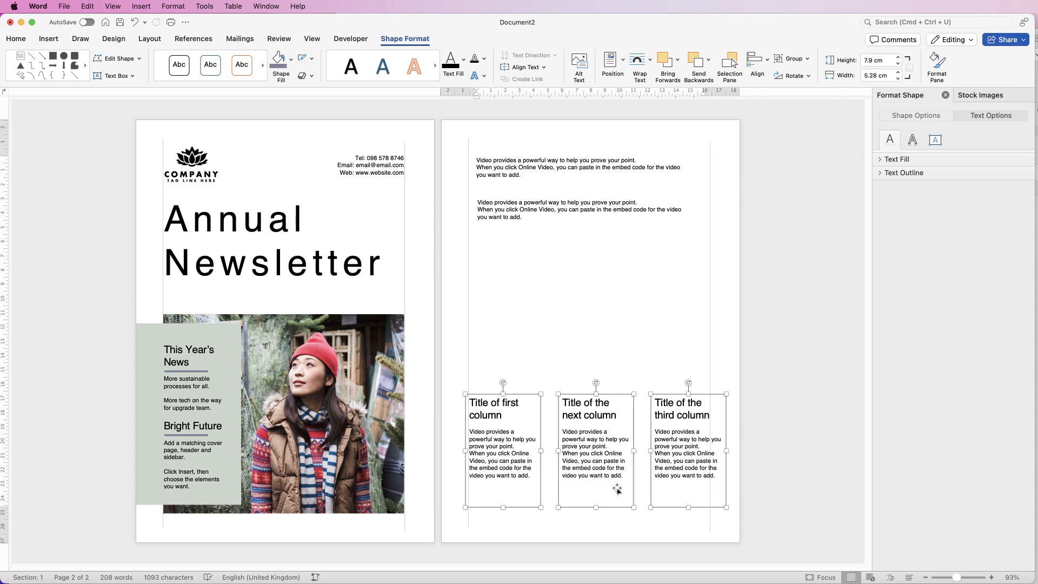
{"action": "left_click", "coordinate": [647, 342]}
Step: Realign the third column's text with the right margin guide, then distribute the three text boxes horizontally and align them to the middle
{"action": "left_click_drag", "start_coordinate": [685, 453], "coordinate": [673, 454]}
{"action": "left_click", "coordinate": [578, 451], "text": "shift"}
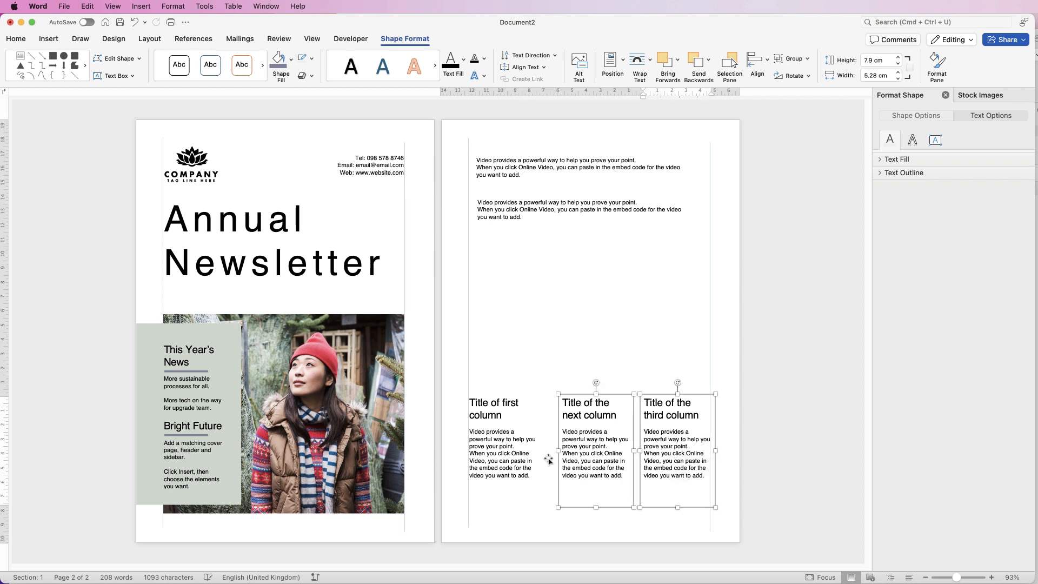
{"action": "left_click", "coordinate": [508, 462], "text": "shift"}
{"action": "left_click", "coordinate": [767, 60]}
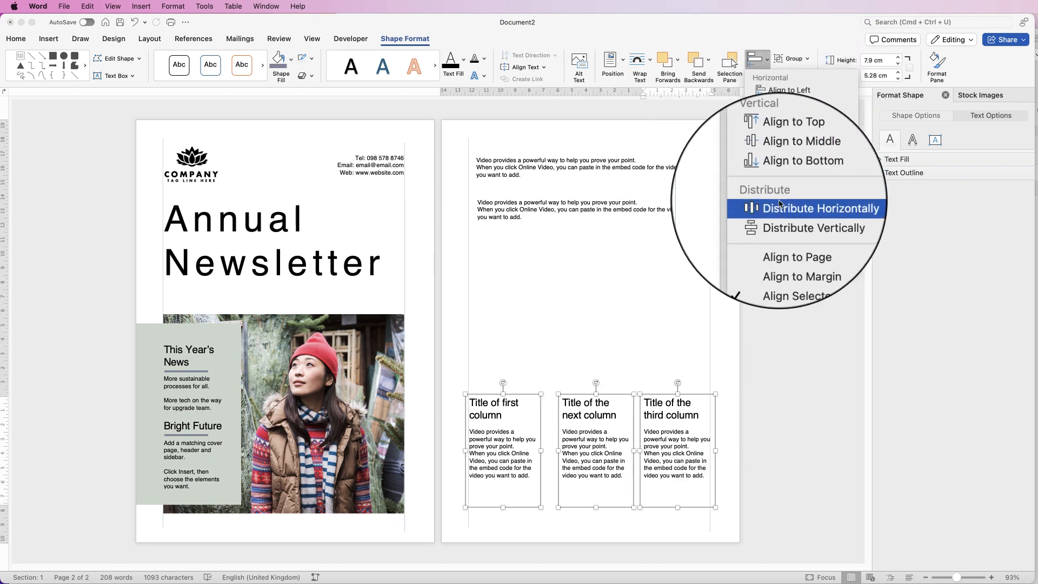
{"action": "left_click", "coordinate": [795, 205]}
{"action": "left_click", "coordinate": [767, 60]}
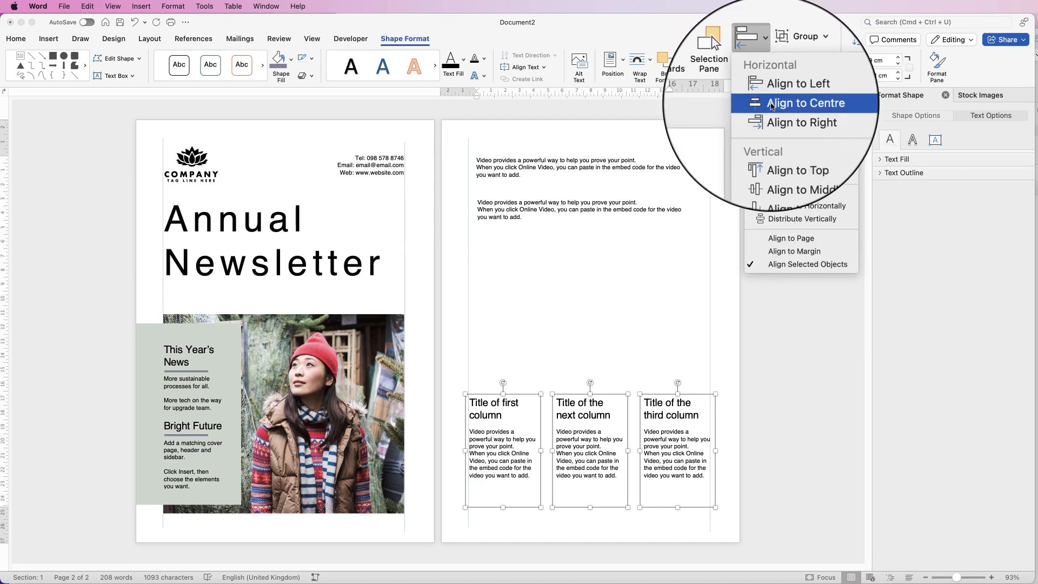
{"action": "left_click", "coordinate": [768, 161]}
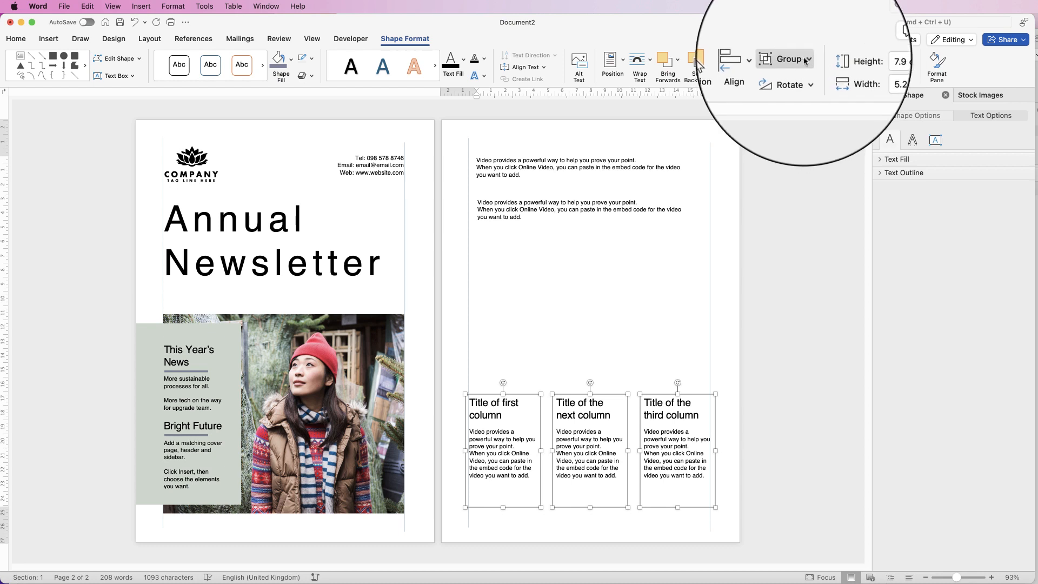
Step: Group the three column text boxes and nudge the group slightly lower on the second page
{"action": "left_click", "coordinate": [793, 58]}
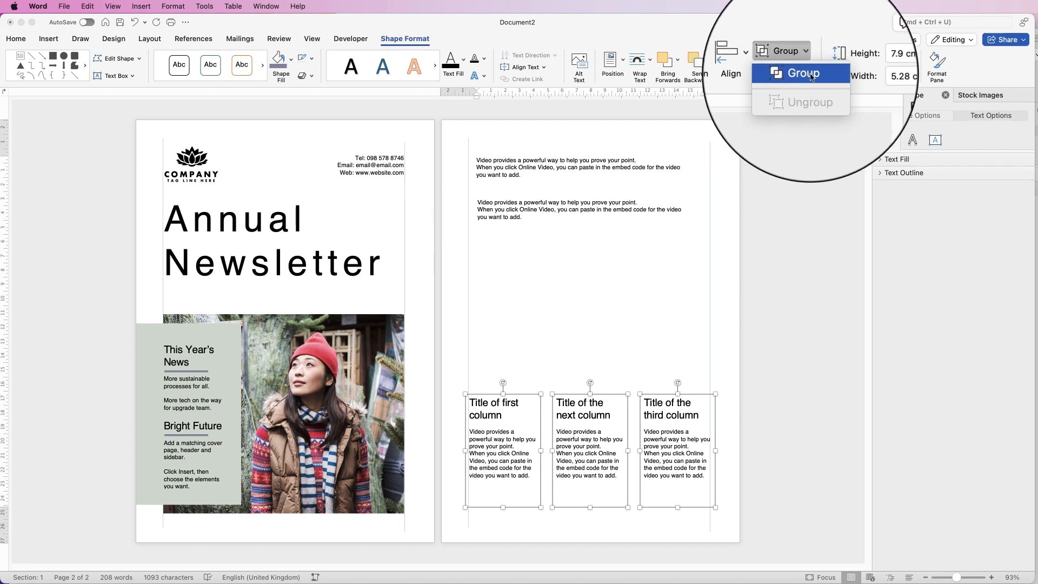
{"action": "left_click", "coordinate": [803, 76]}
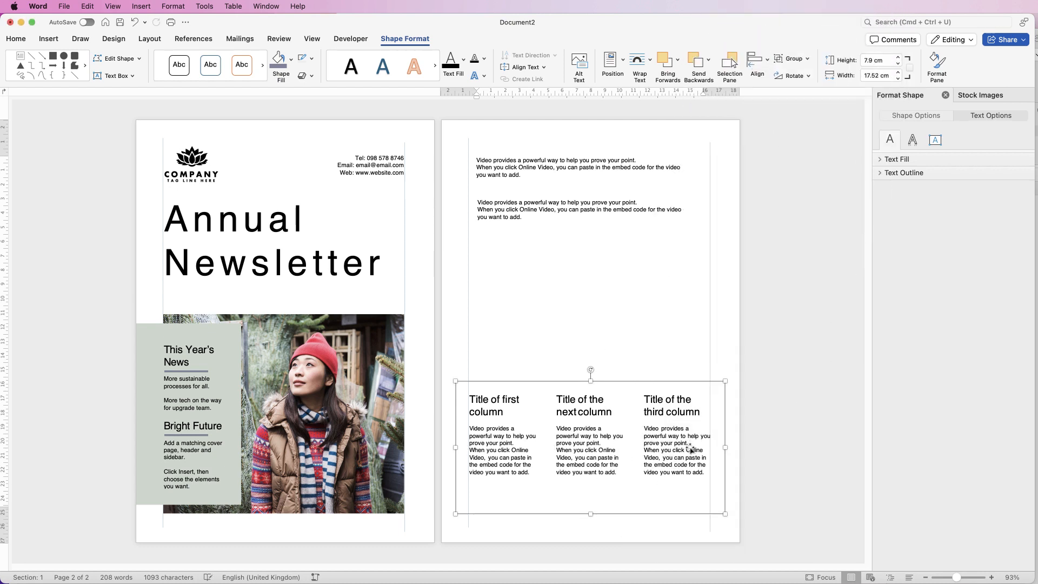
{"action": "key", "text": "Down"}
{"action": "key", "text": "Down"}
{"action": "key", "text": "Down"}
{"action": "key", "text": "Down"}
{"action": "key", "text": "Down"}
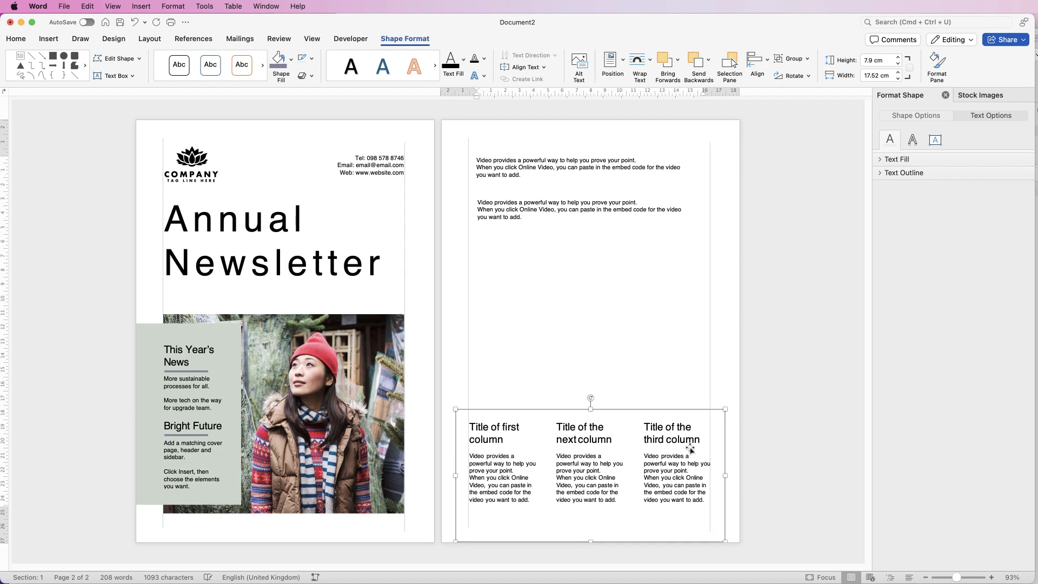
{"action": "key", "text": "Up"}
{"action": "key", "text": "Up"}
{"action": "key", "text": "Up"}
{"action": "key", "text": "Up"}
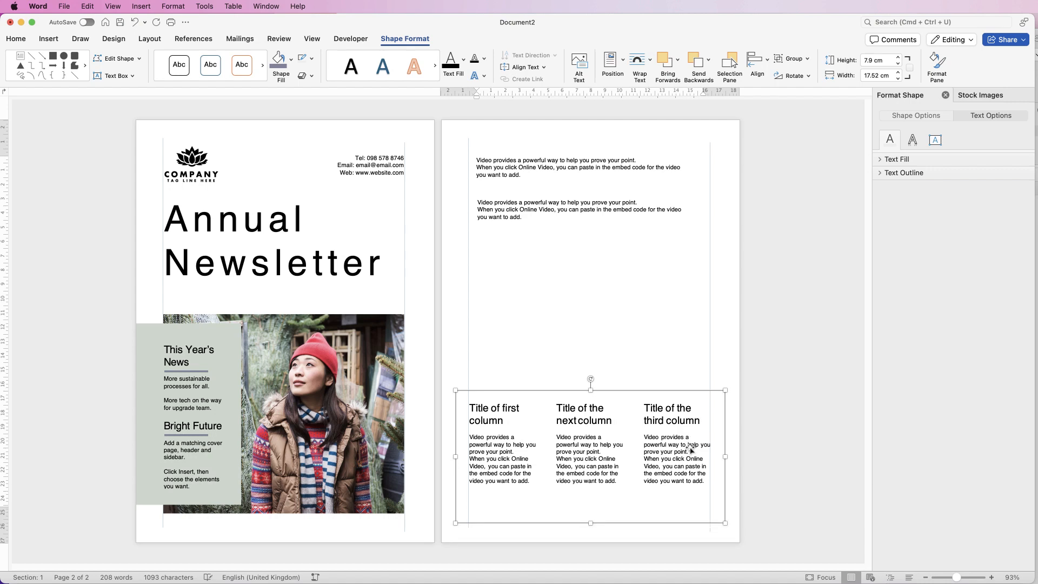
{"action": "key", "text": "Escape"}
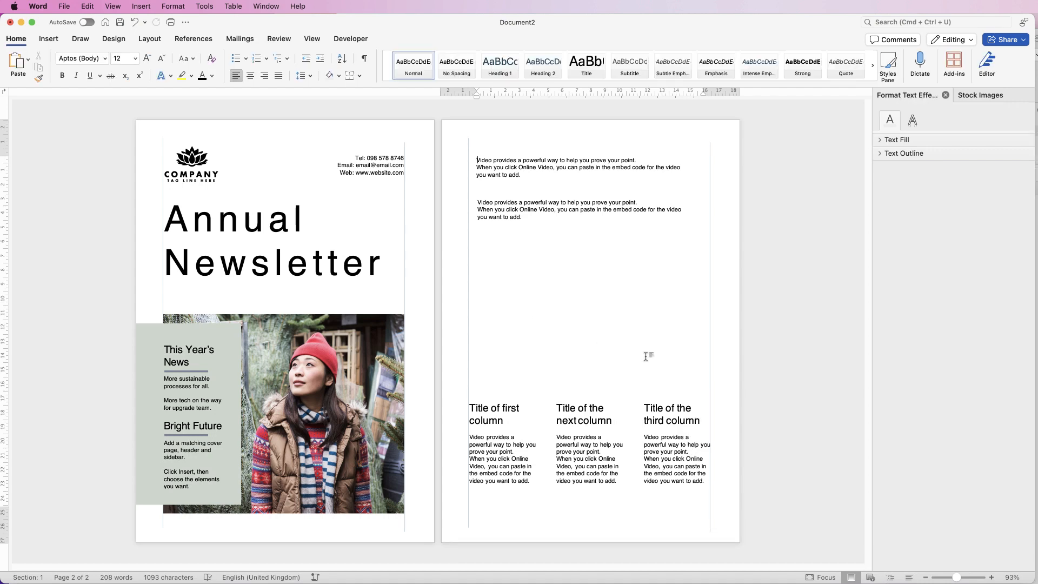
Step: Insert three stock photos from the people results, including the man among green plants and the smiling man in an apron
{"action": "left_click", "coordinate": [49, 39]}
{"action": "left_click", "coordinate": [144, 64]}
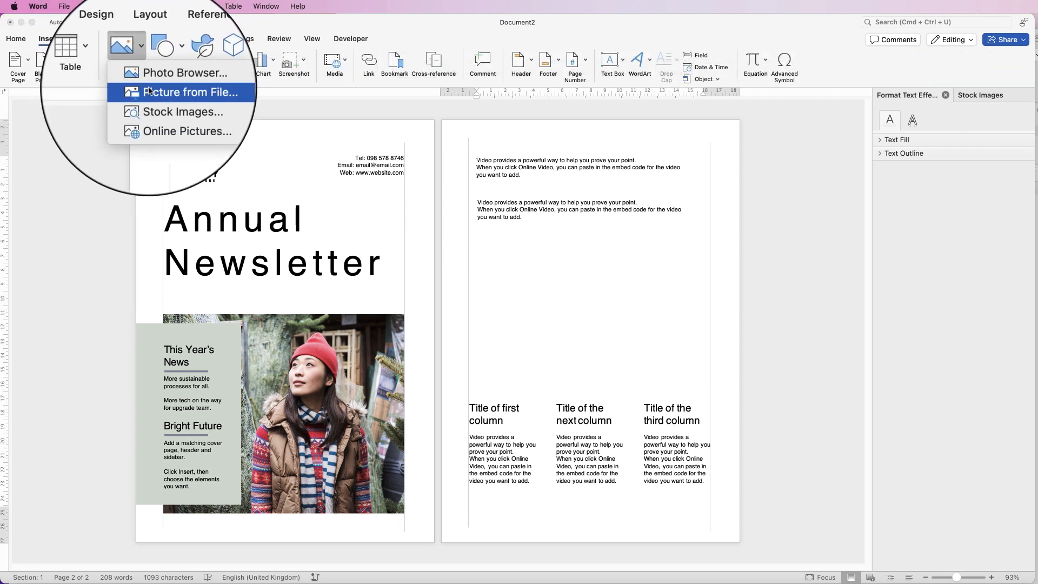
{"action": "left_click", "coordinate": [151, 103]}
{"action": "scroll", "coordinate": [1010, 343], "scroll_direction": "down", "scroll_amount": 2}
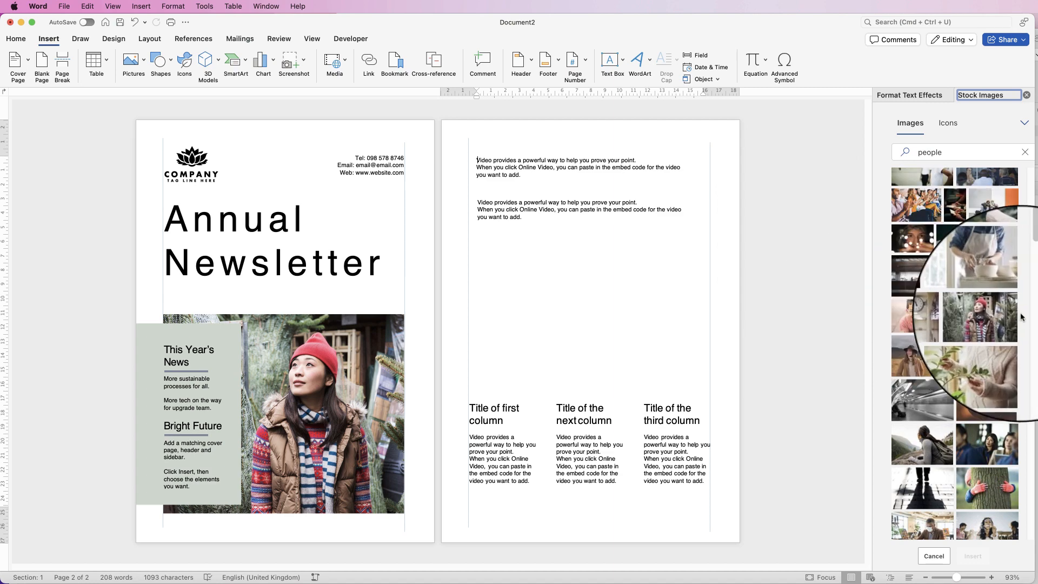
{"action": "left_click", "coordinate": [1010, 343]}
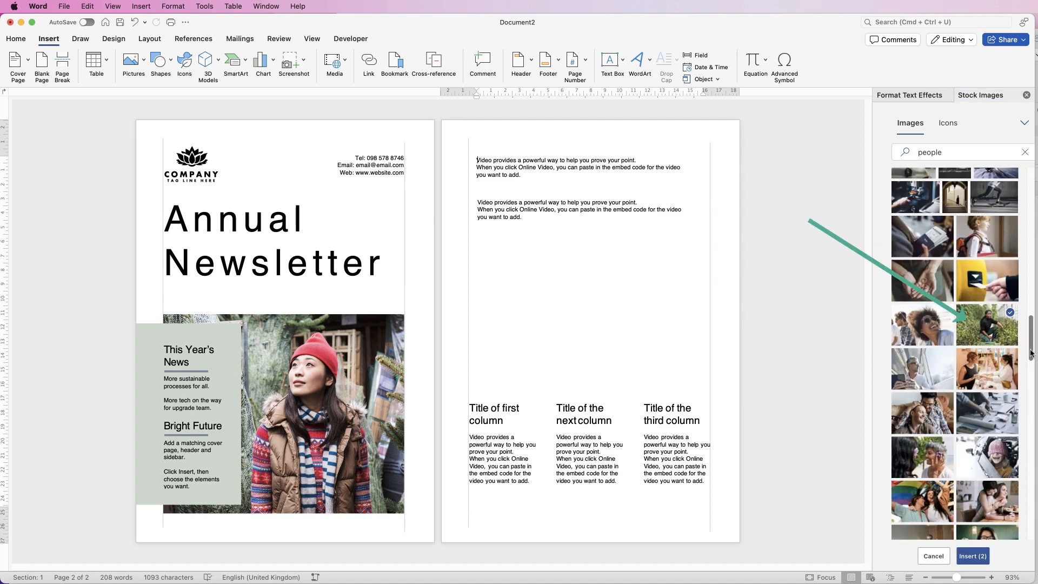
{"action": "left_click_drag", "start_coordinate": [1030, 353], "coordinate": [1031, 389]}
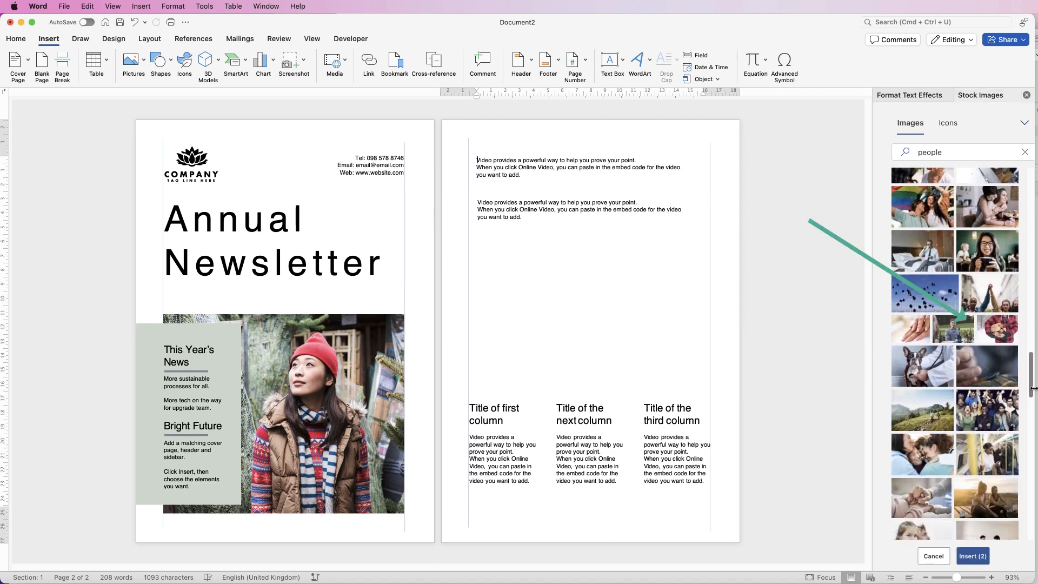
{"action": "left_click", "coordinate": [1010, 356]}
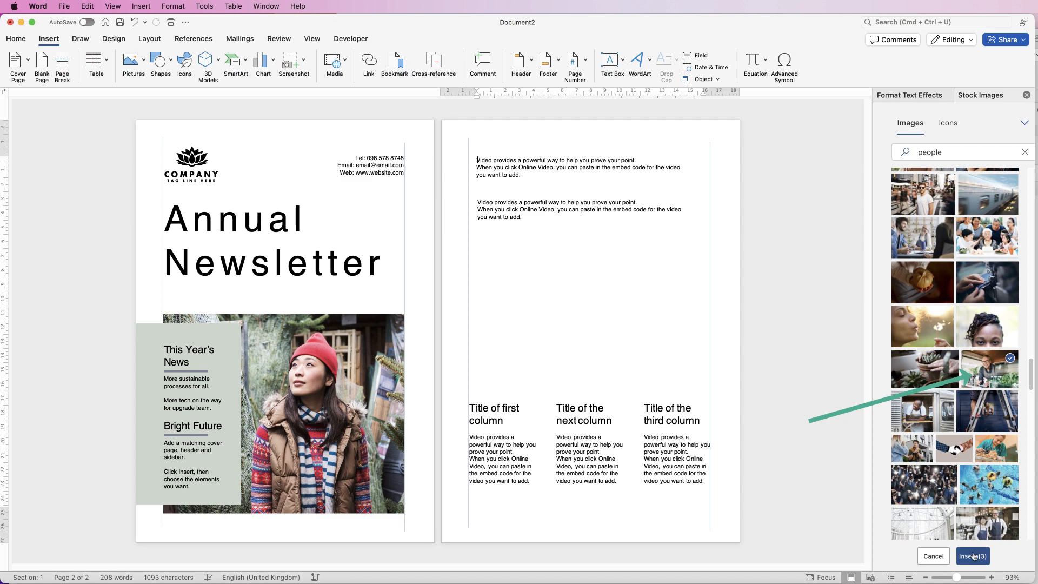
{"action": "left_click", "coordinate": [973, 556]}
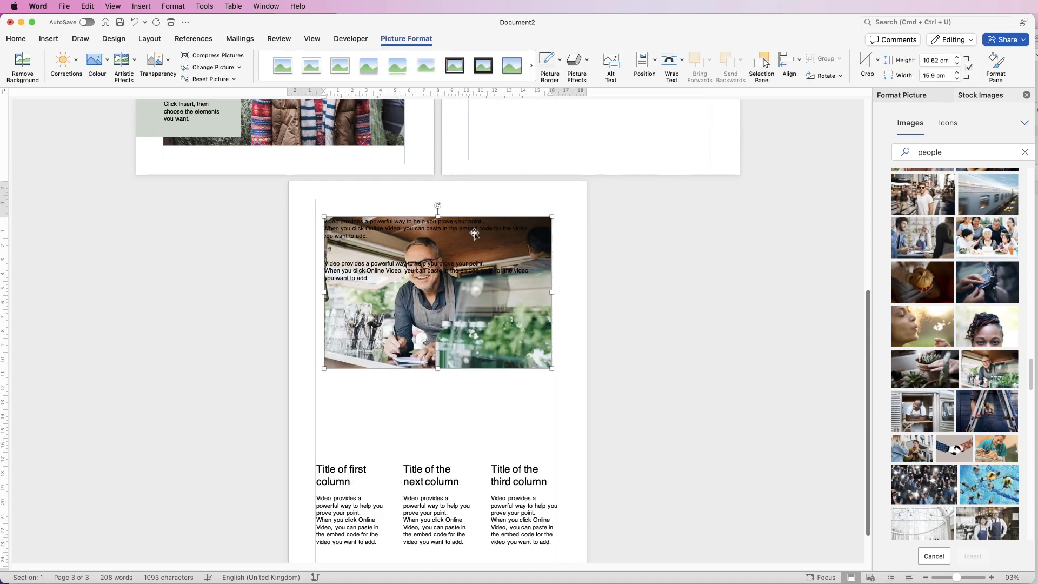
Step: Set the text wrapping of the apron man photo and the greenhouse woman photo to In Front of Text
{"action": "left_click", "coordinate": [672, 62]}
{"action": "left_click", "coordinate": [690, 165]}
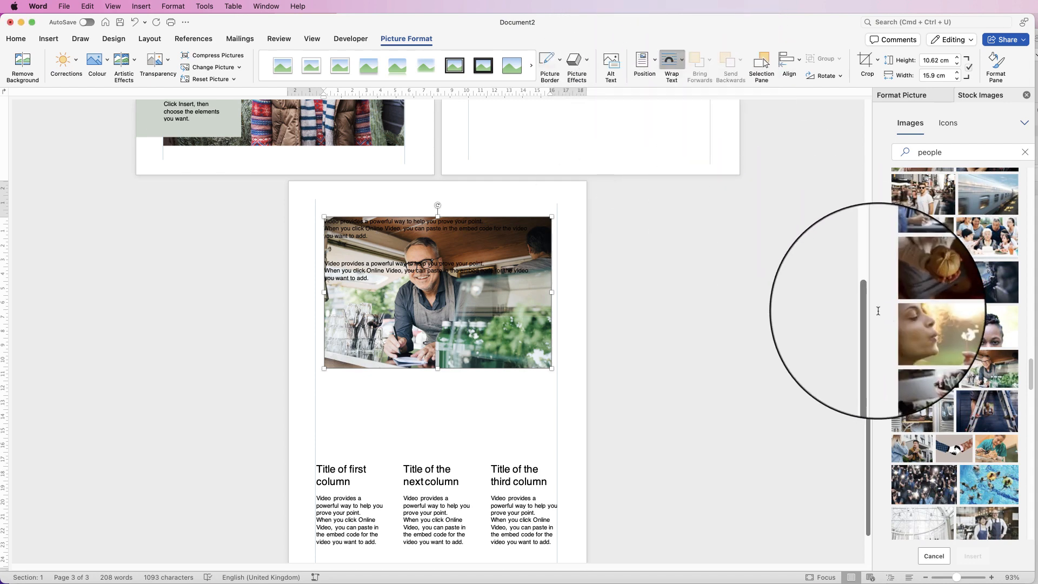
{"action": "left_click", "coordinate": [632, 378]}
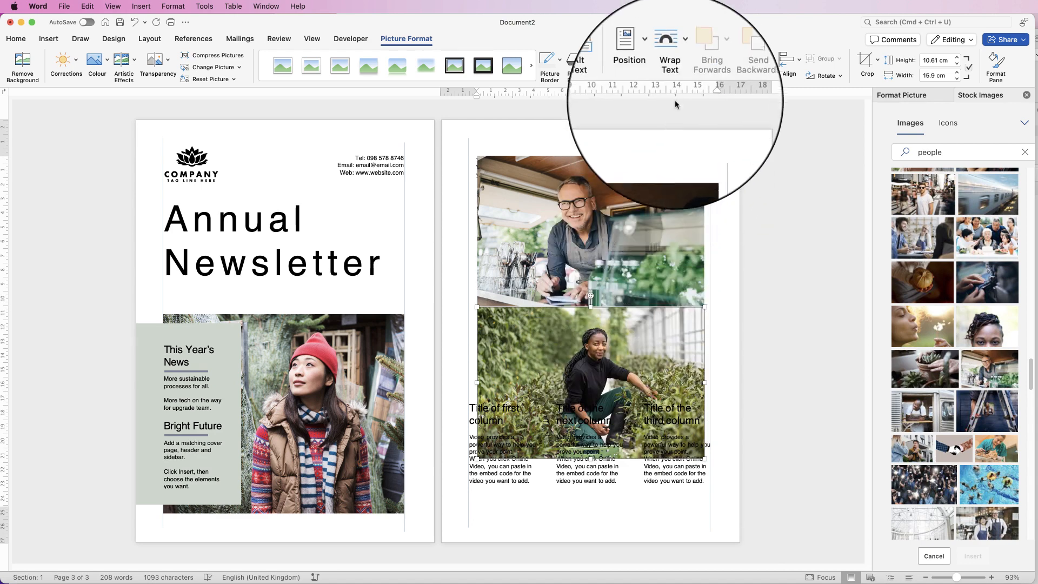
{"action": "left_click", "coordinate": [672, 59]}
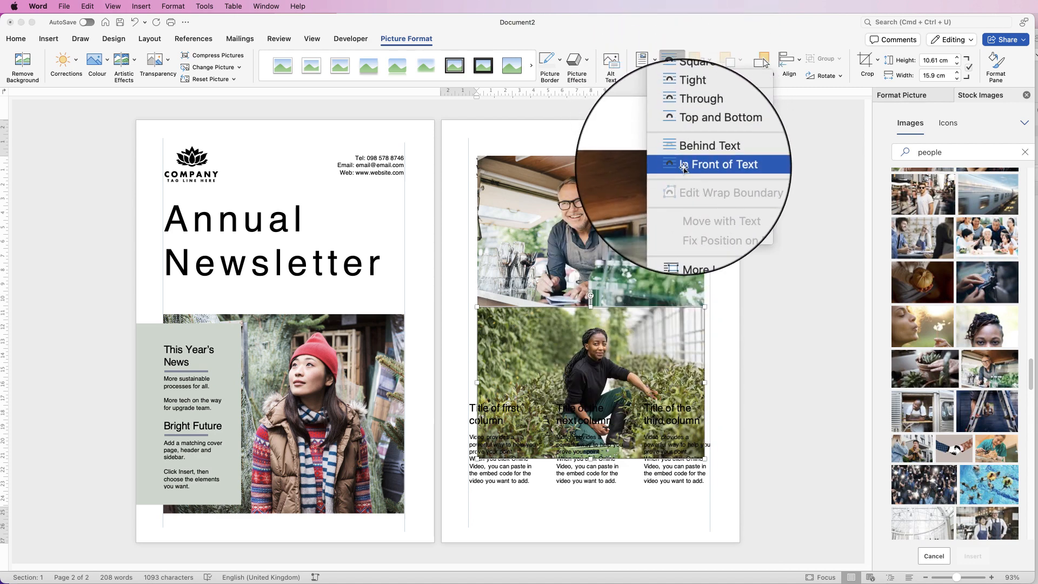
{"action": "left_click", "coordinate": [690, 165]}
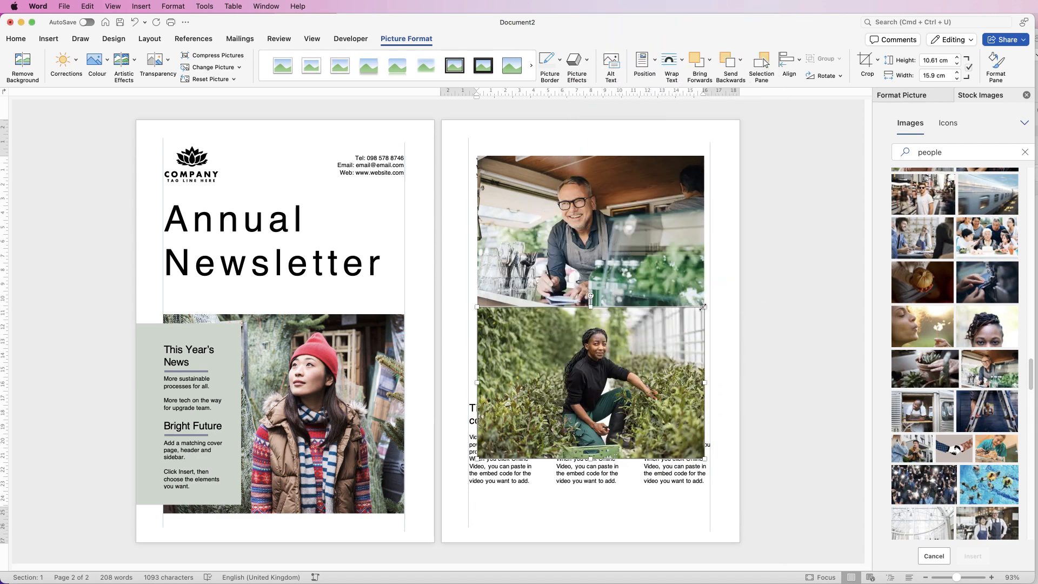
Step: Shrink the greenhouse photo and the apron man photo to roughly half their width, keeping their proportions
{"action": "left_click_drag", "start_coordinate": [703, 306], "coordinate": [598, 378]}
{"action": "left_click", "coordinate": [698, 173]}
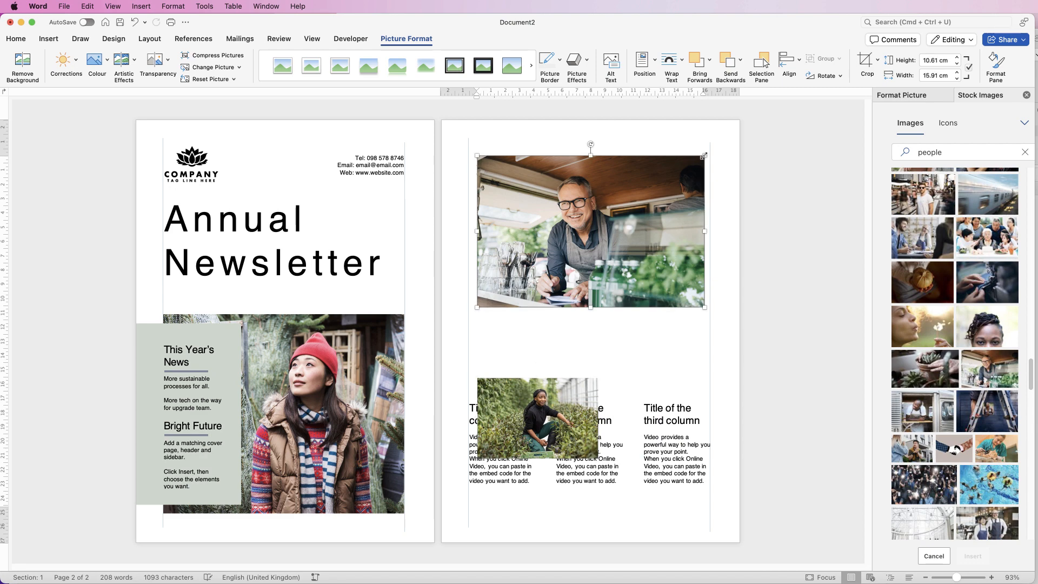
{"action": "left_click_drag", "start_coordinate": [702, 156], "coordinate": [627, 224]}
Step: Place the sweater-and-plant photo in front of the text, shrink it to about 8.68 cm wide, and move it above the third column
{"action": "left_click", "coordinate": [676, 261]}
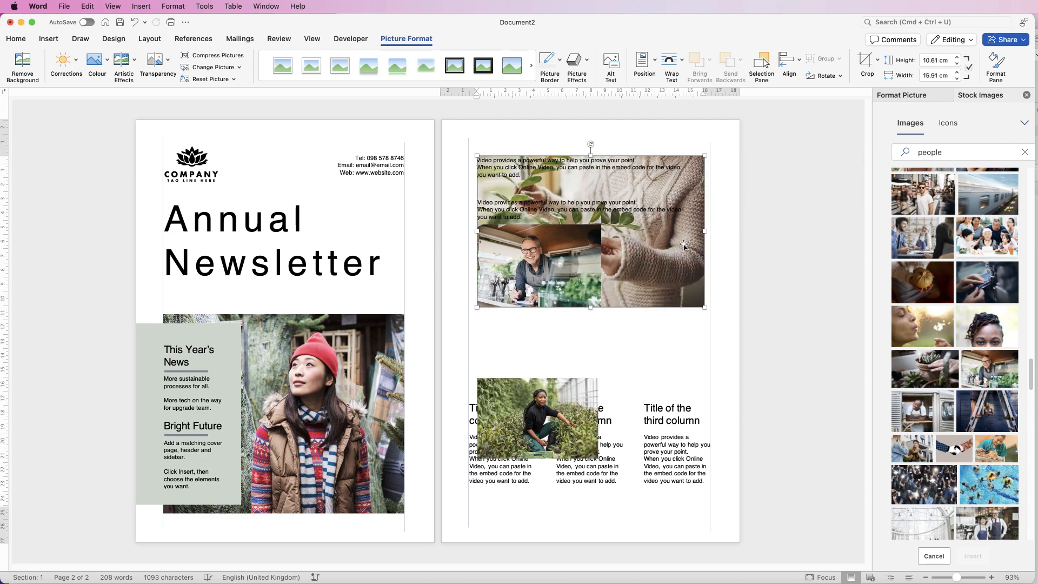
{"action": "left_click", "coordinate": [682, 60]}
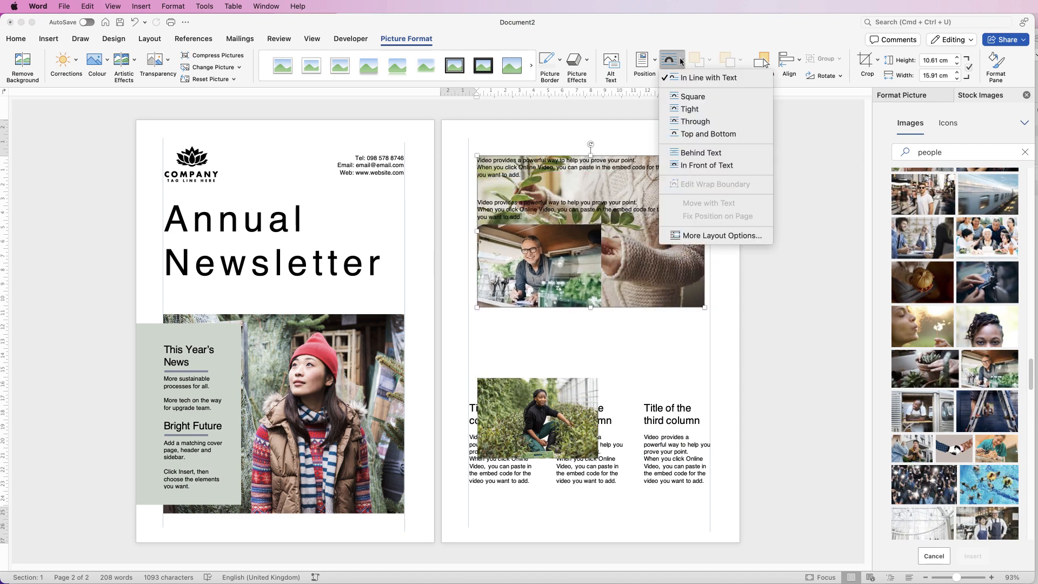
{"action": "left_click", "coordinate": [698, 165]}
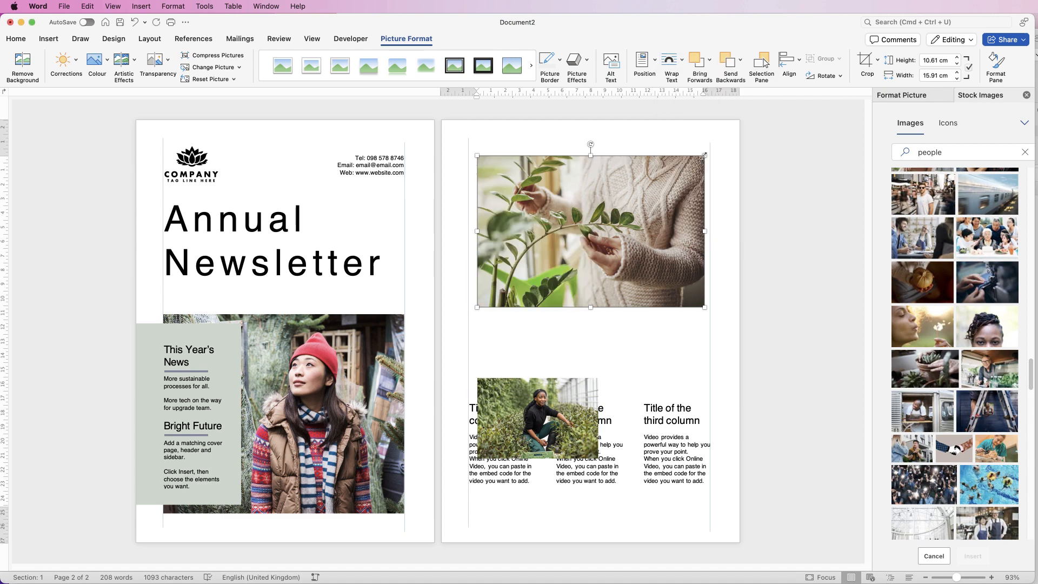
{"action": "left_click_drag", "start_coordinate": [703, 156], "coordinate": [601, 224]}
{"action": "left_click_drag", "start_coordinate": [563, 278], "coordinate": [673, 350]}
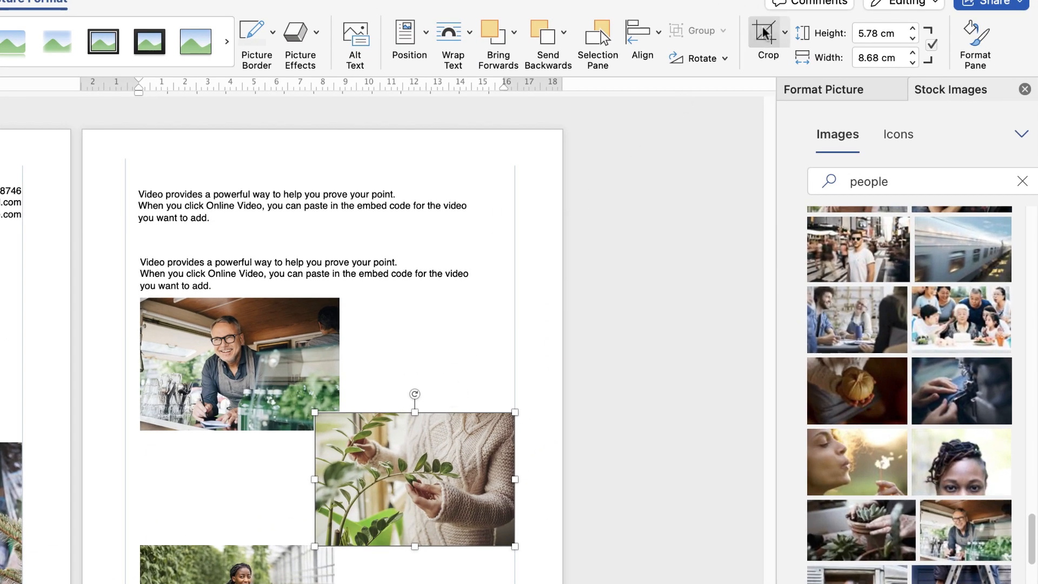
Step: Crop the sweater-and-plant photo to a 1:1 aspect ratio
{"action": "left_click", "coordinate": [765, 33]}
{"action": "left_click", "coordinate": [784, 32]}
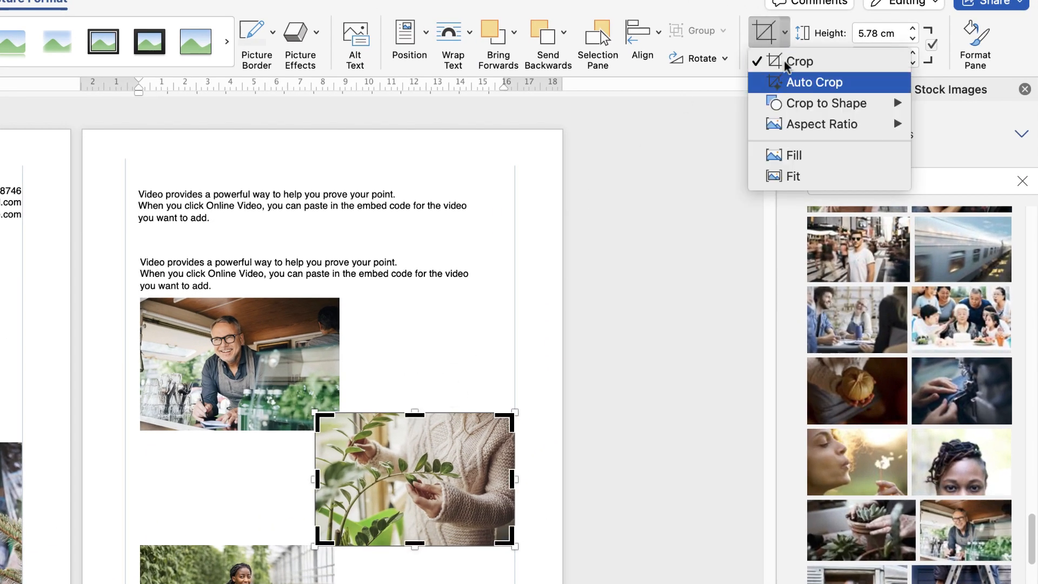
{"action": "mouse_move", "coordinate": [797, 135]}
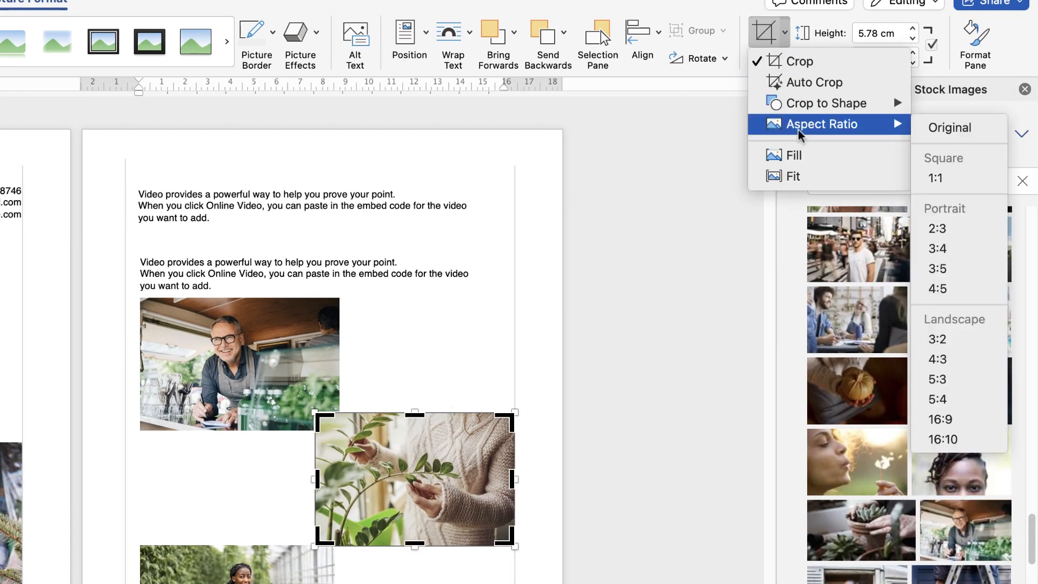
{"action": "left_click", "coordinate": [934, 180]}
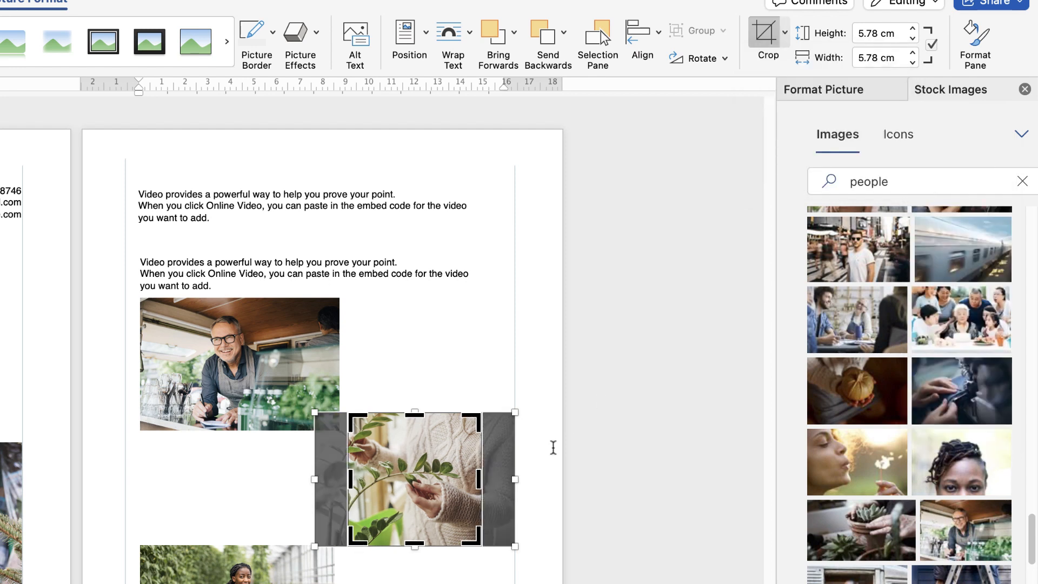
{"action": "left_click_drag", "start_coordinate": [412, 481], "coordinate": [415, 483]}
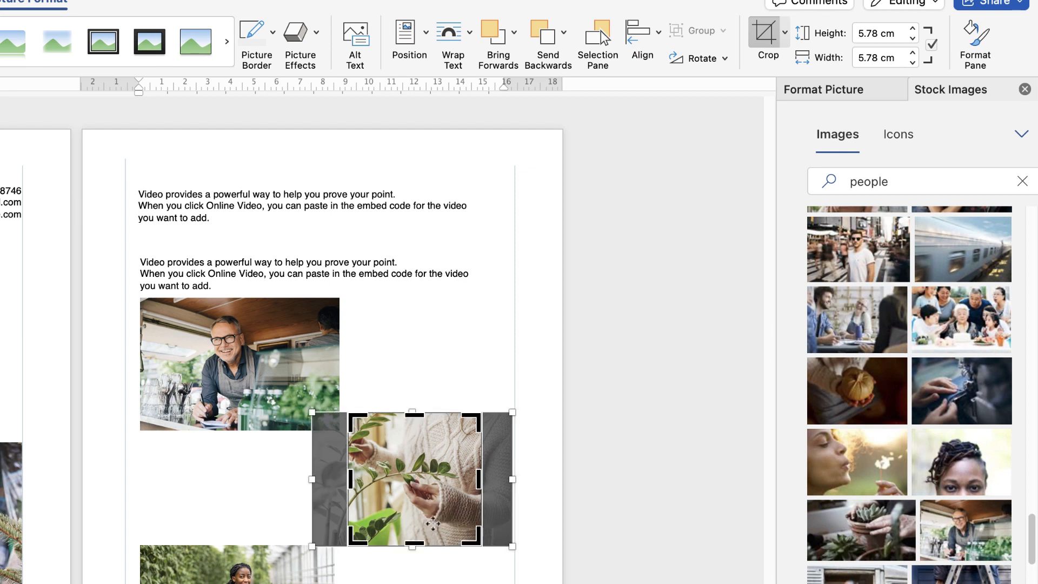
{"action": "key", "text": "Escape"}
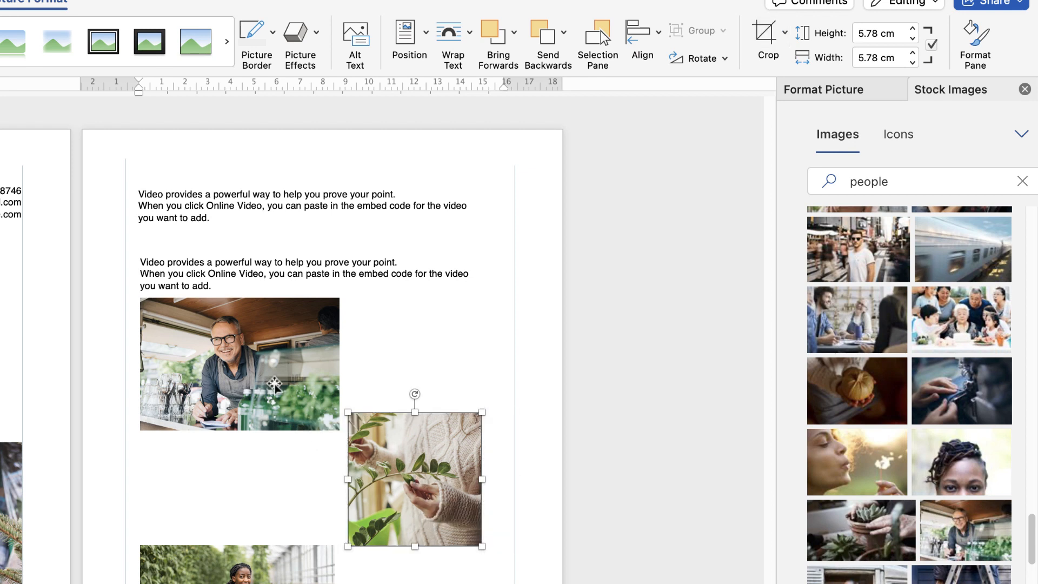
Step: Set the square plant photo's height to 4.8 cm and position it above the third column against the margin guide
{"action": "left_click_drag", "start_coordinate": [896, 31], "coordinate": [873, 33]}
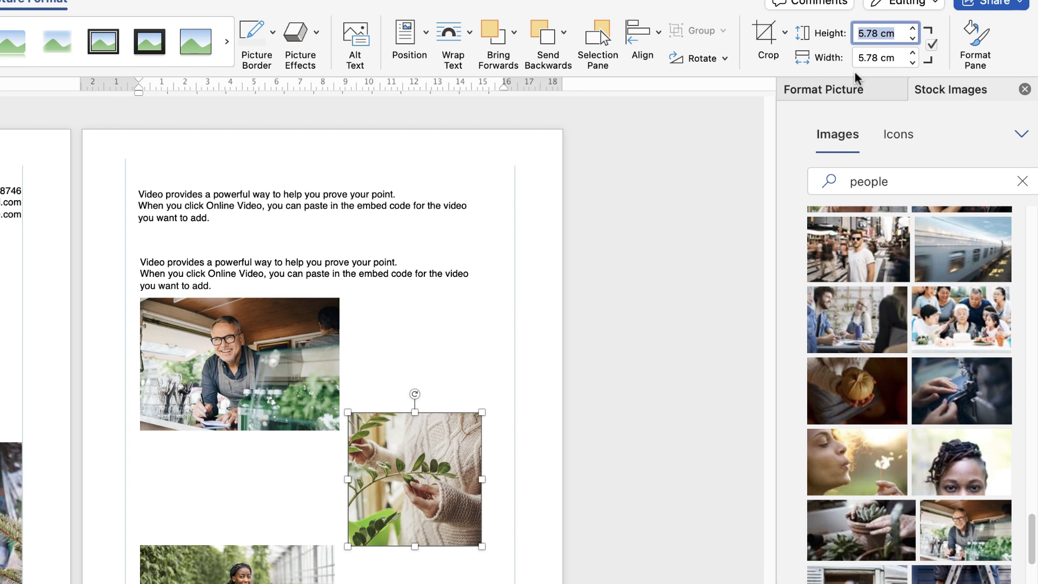
{"action": "type", "text": "4.8"}
{"action": "key", "text": "Return"}
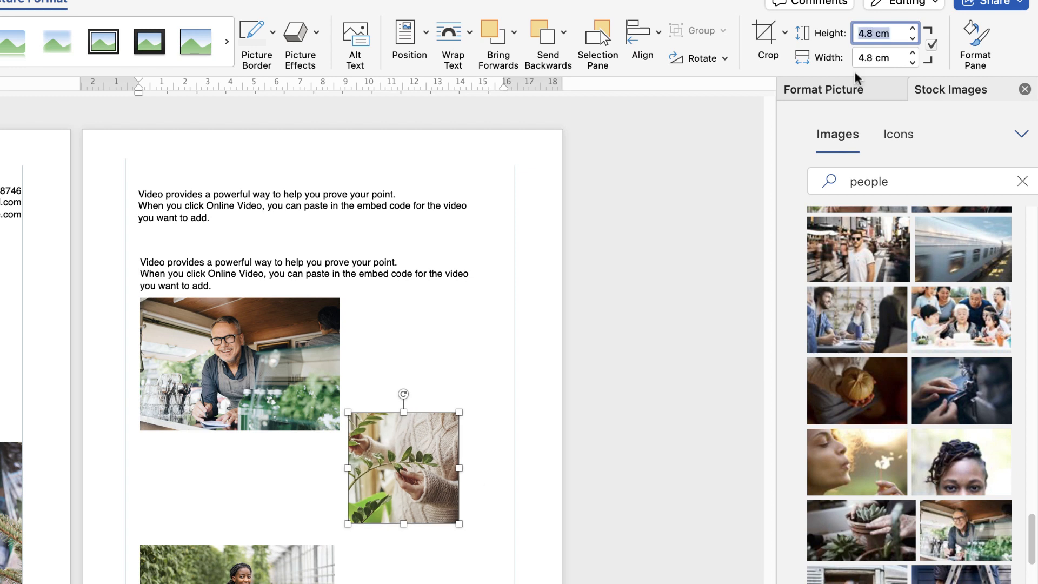
{"action": "left_click_drag", "start_coordinate": [409, 489], "coordinate": [466, 518]}
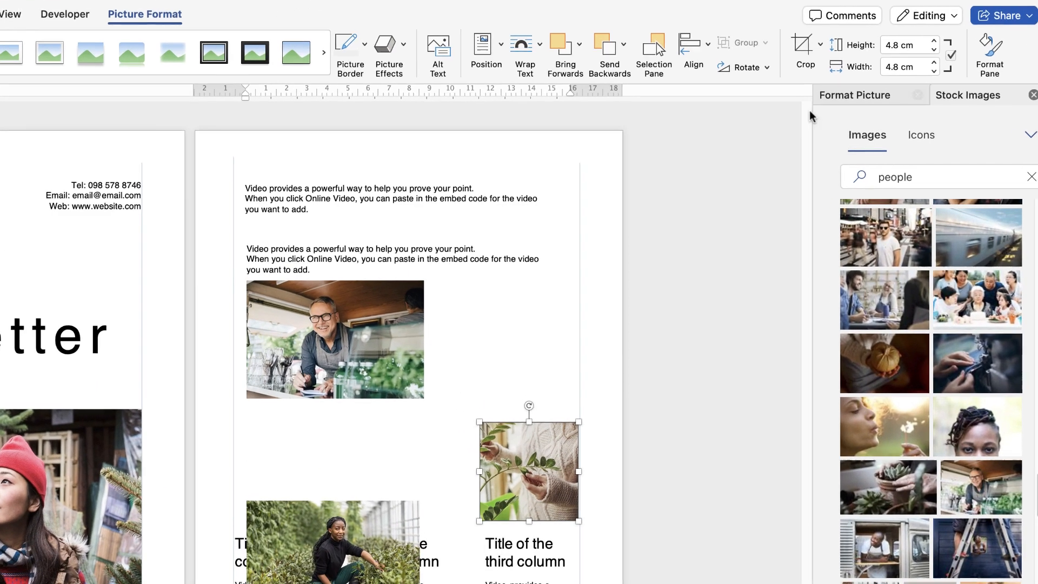
Step: Reduce the square plant photo's height to 4.5 cm
{"action": "left_click", "coordinate": [918, 45]}
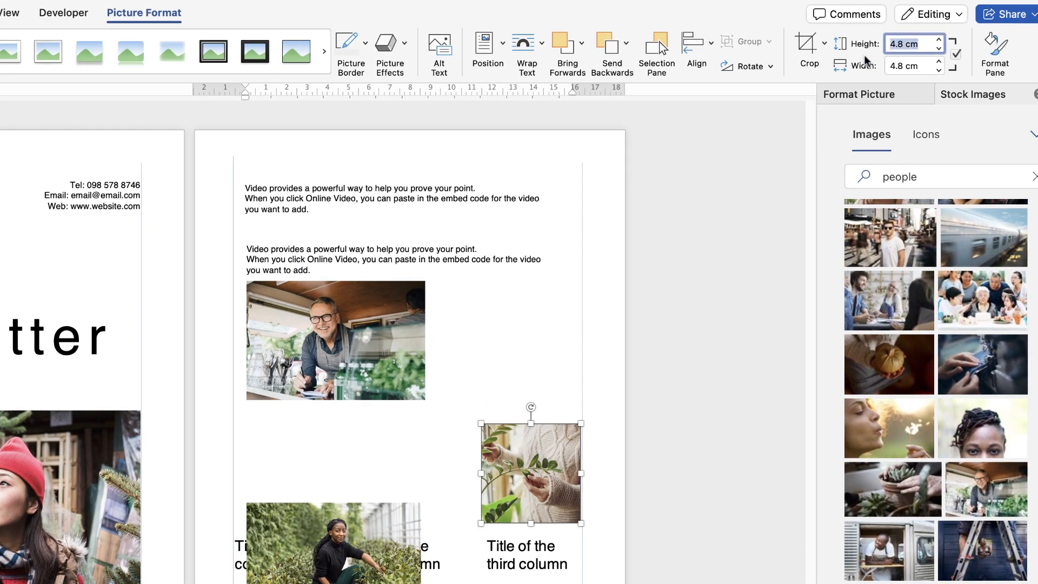
{"action": "type", "text": "4.5"}
{"action": "key", "text": "Return"}
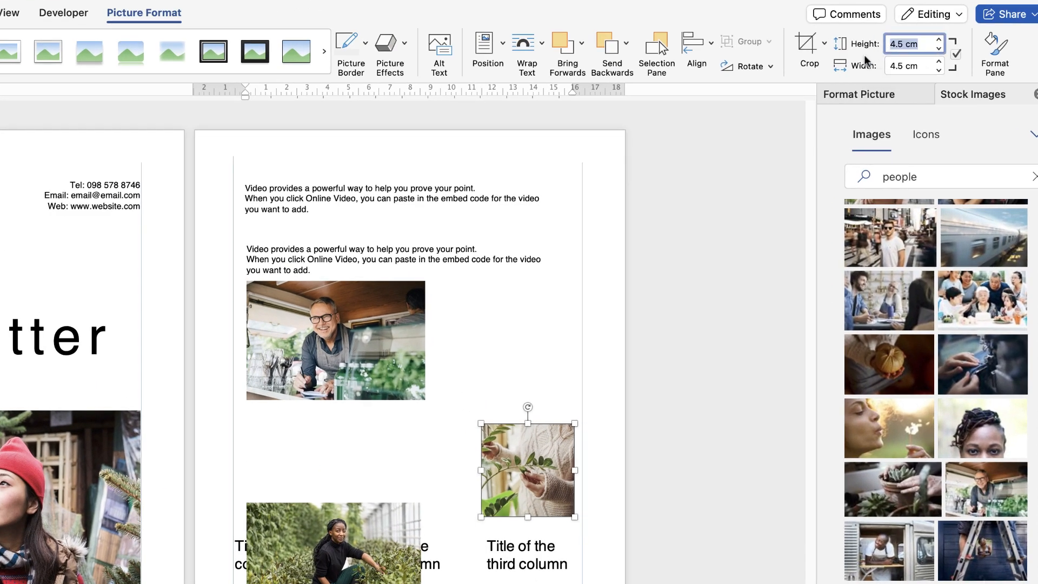
Step: Crop the apron man photo to a 1:1 aspect ratio and shift the picture within the frame to center him
{"action": "left_click", "coordinate": [377, 376]}
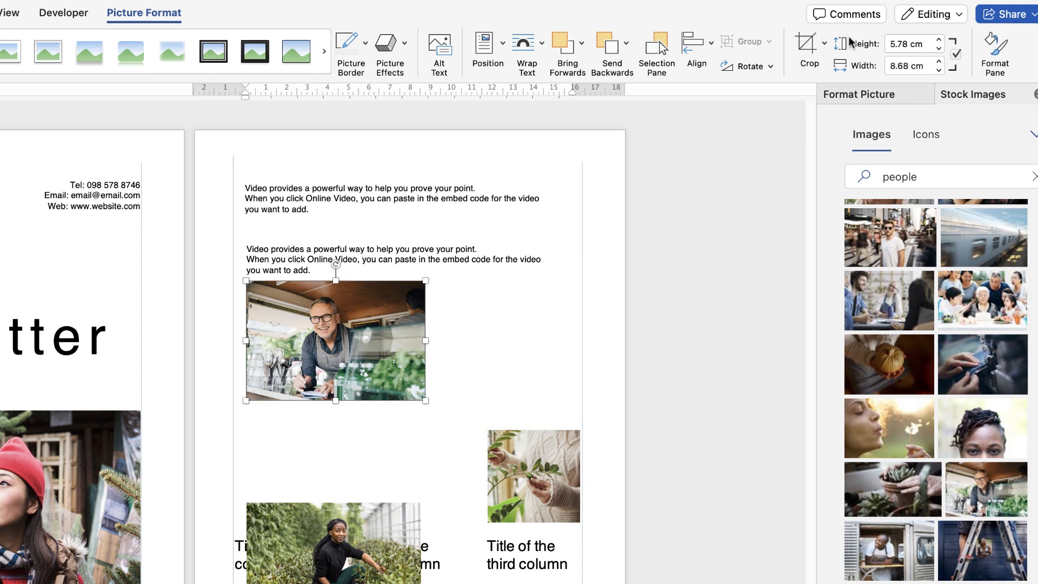
{"action": "left_click", "coordinate": [823, 43]}
{"action": "mouse_move", "coordinate": [858, 125]}
{"action": "left_click", "coordinate": [968, 145]}
{"action": "left_click_drag", "start_coordinate": [336, 340], "coordinate": [348, 340]}
{"action": "left_click", "coordinate": [806, 44]}
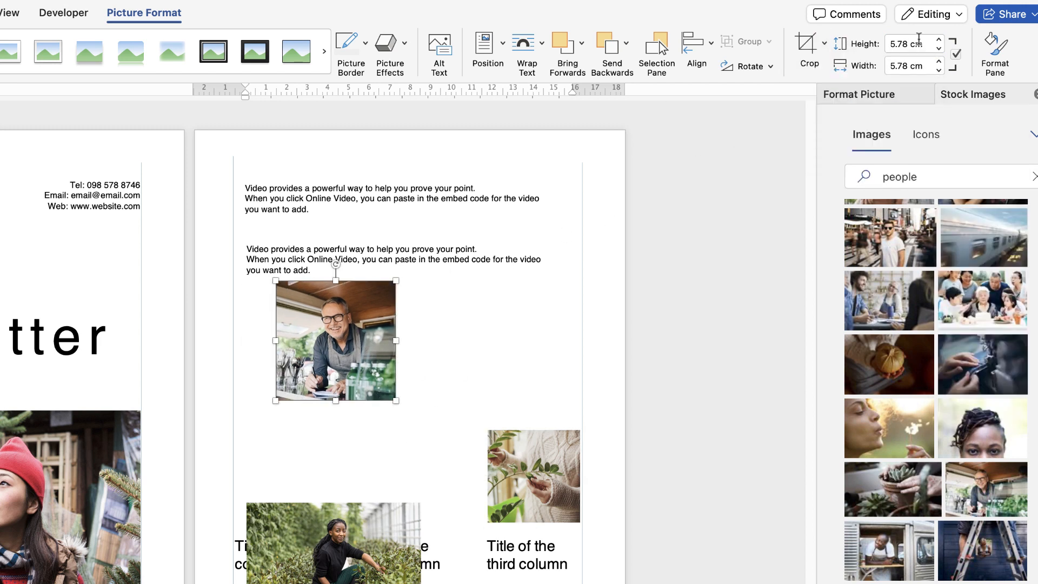
Step: Set the square apron man photo's height to 4.5 cm
{"action": "left_click", "coordinate": [917, 43]}
{"action": "type", "text": "4.5"}
{"action": "key", "text": "Return"}
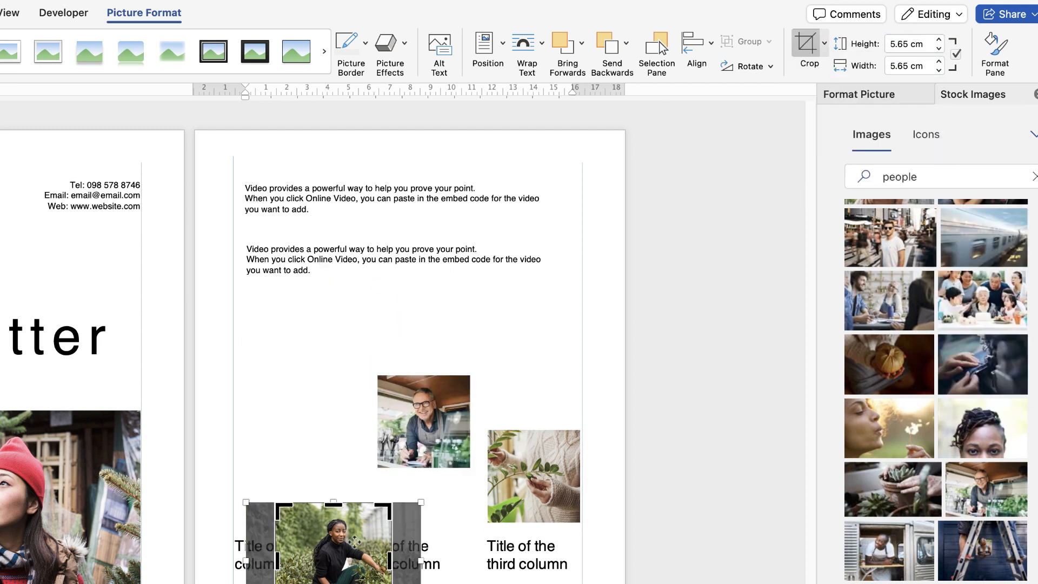
Step: Position the three square photos above their column titles, with the outer two against the margin guides
{"action": "left_click_drag", "start_coordinate": [313, 548], "coordinate": [277, 483]}
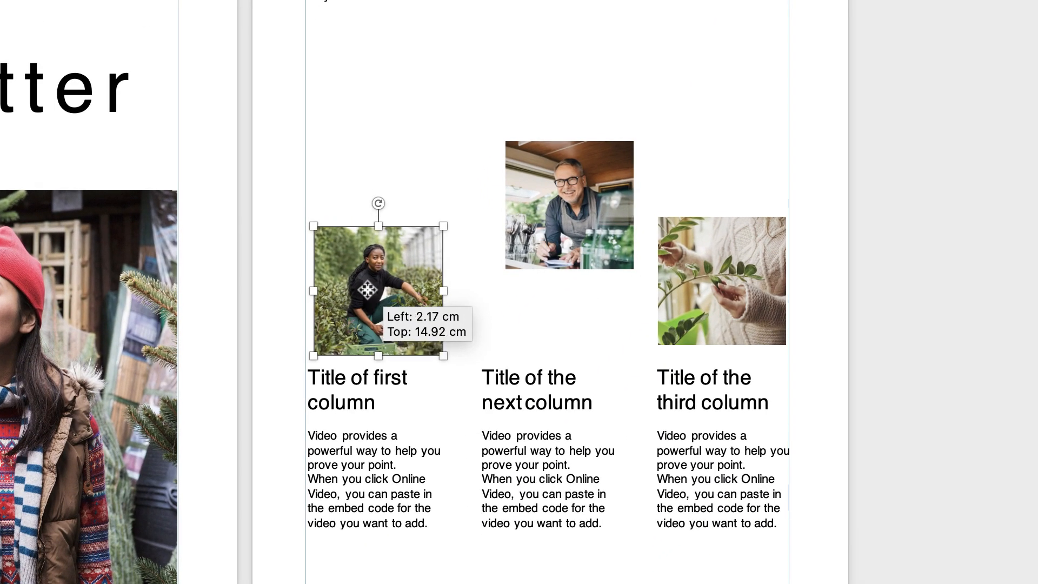
{"action": "left_click_drag", "start_coordinate": [367, 291], "coordinate": [358, 292]}
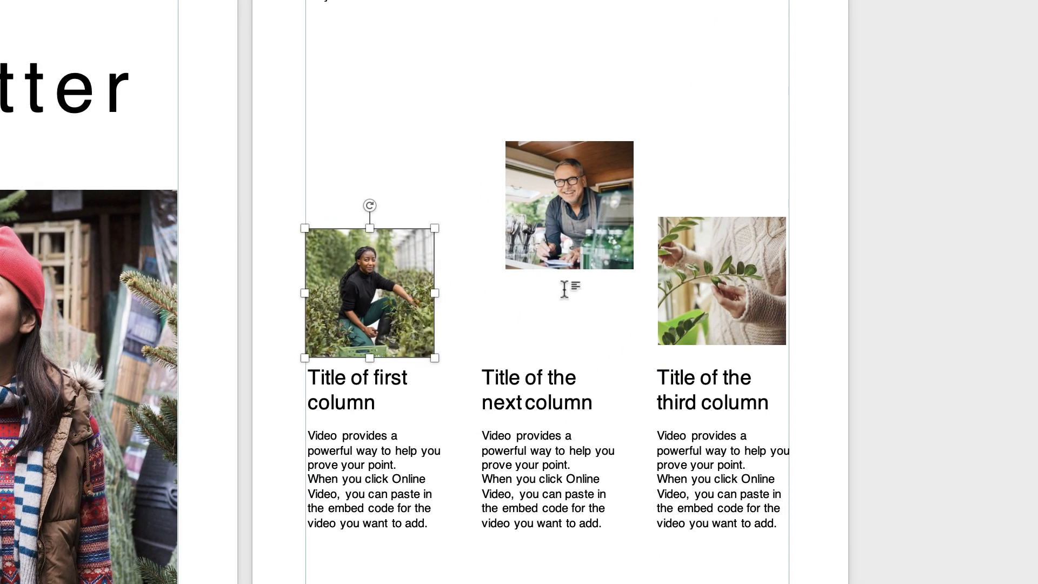
{"action": "mouse_move", "coordinate": [727, 283]}
{"action": "left_mouse_down"}
{"action": "mouse_move", "coordinate": [702, 272]}
{"action": "mouse_move", "coordinate": [720, 286]}
{"action": "left_mouse_up"}
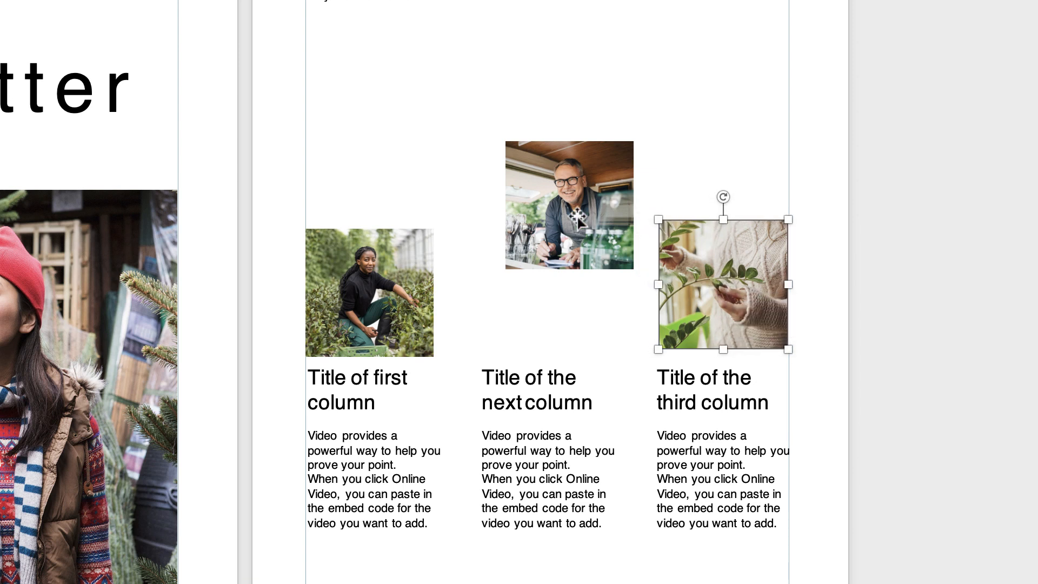
{"action": "left_click_drag", "start_coordinate": [586, 203], "coordinate": [558, 282]}
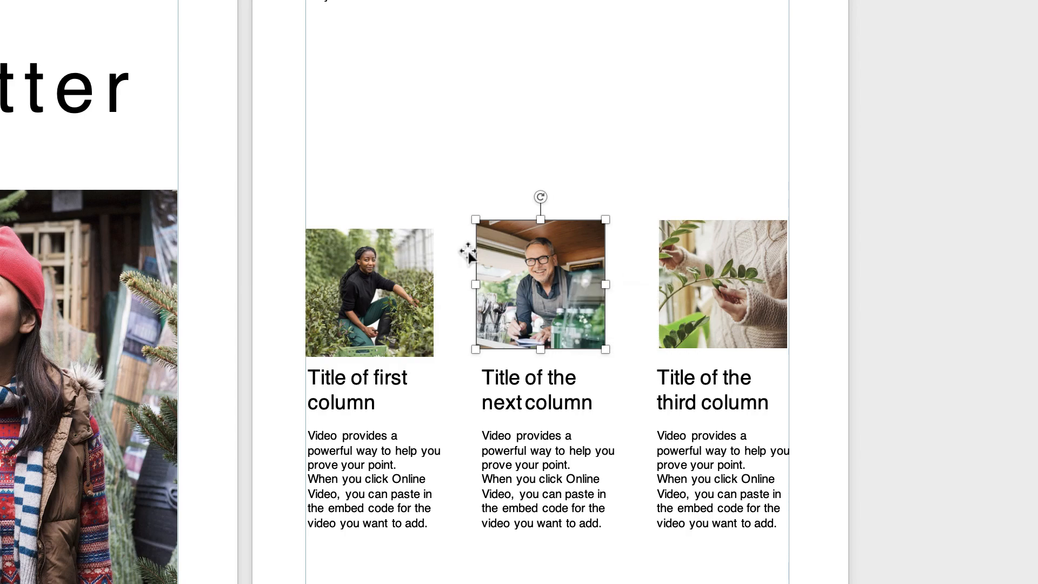
Step: Select all three square photos, distribute them horizontally, and align them in one level row
{"action": "left_click", "coordinate": [700, 305], "text": "shift"}
{"action": "left_click", "coordinate": [425, 313], "text": "shift"}
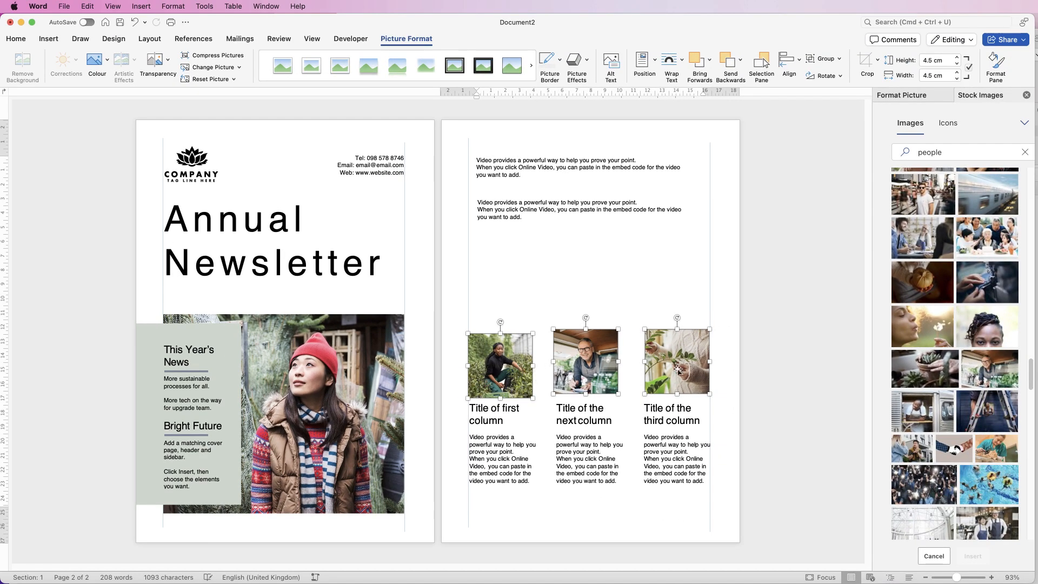
{"action": "left_click", "coordinate": [788, 60]}
{"action": "left_click", "coordinate": [815, 207]}
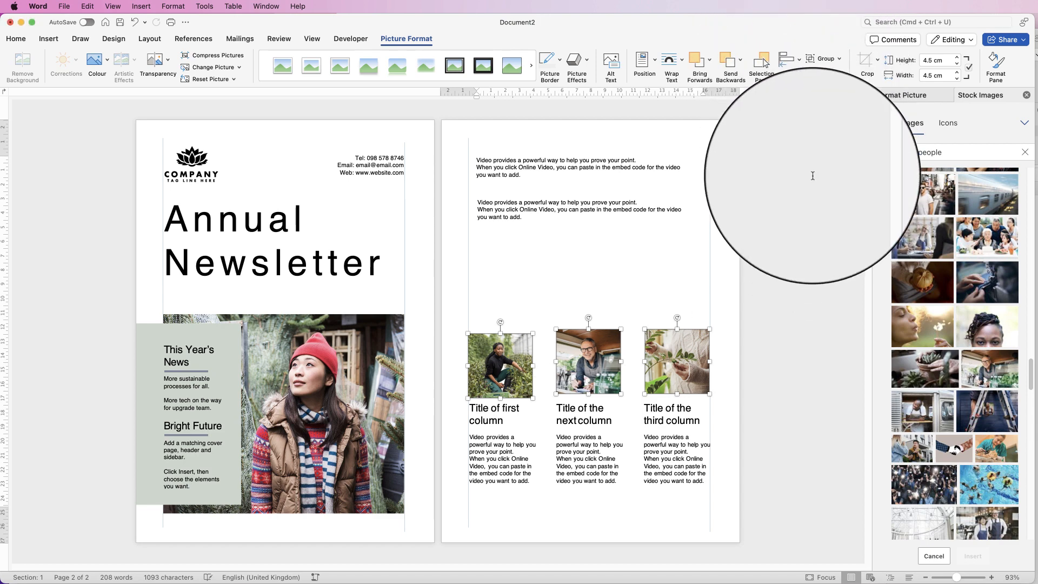
{"action": "left_click", "coordinate": [798, 61]}
{"action": "left_click", "coordinate": [806, 147]}
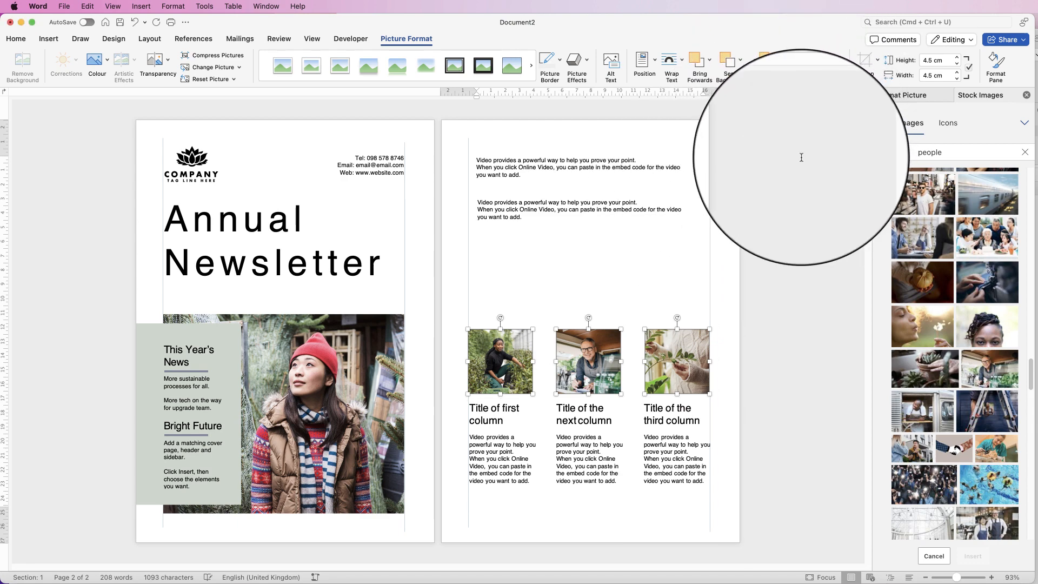
Step: Group the three photos, combine them with the column text group, and adjust the position of the combined group slightly
{"action": "left_click", "coordinate": [840, 62]}
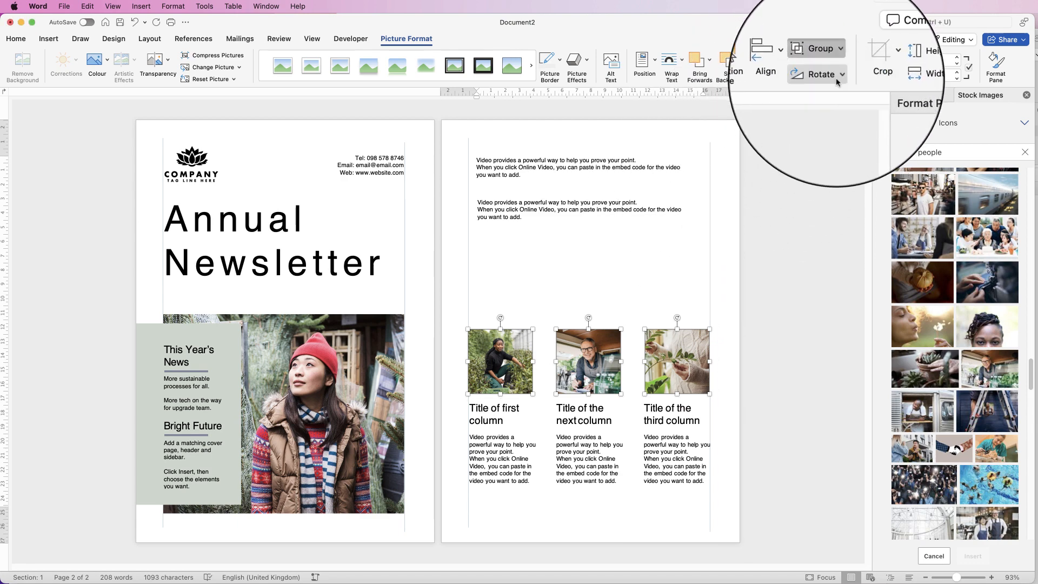
{"action": "left_click", "coordinate": [835, 77]}
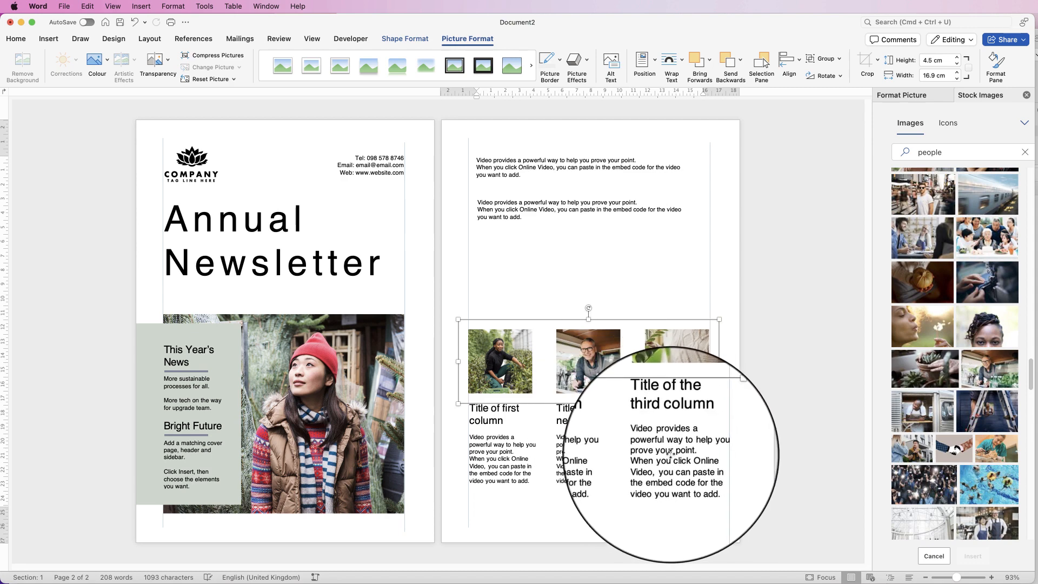
{"action": "left_click", "coordinate": [683, 439], "text": "shift"}
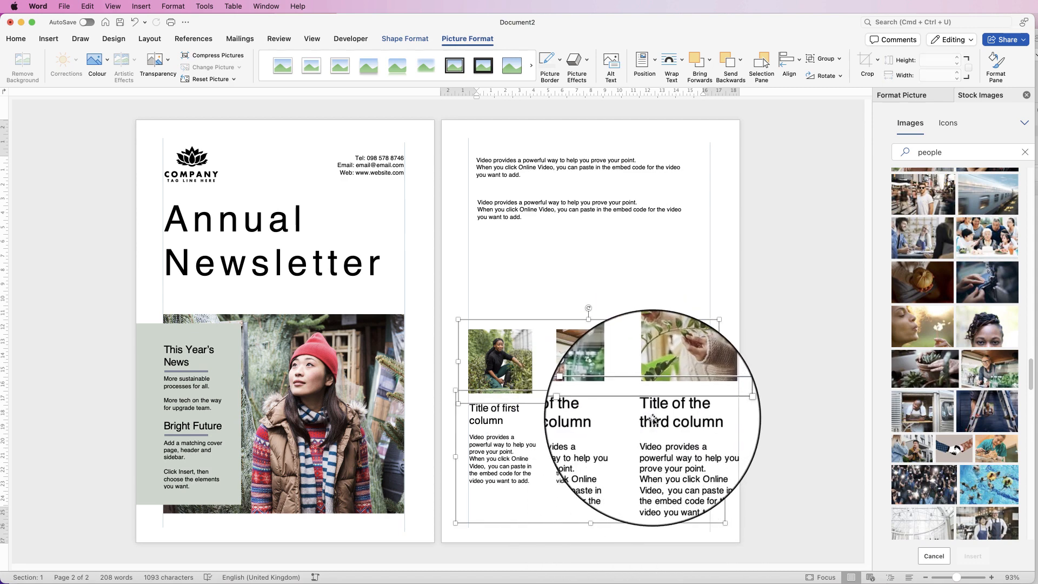
{"action": "left_click", "coordinate": [839, 59]}
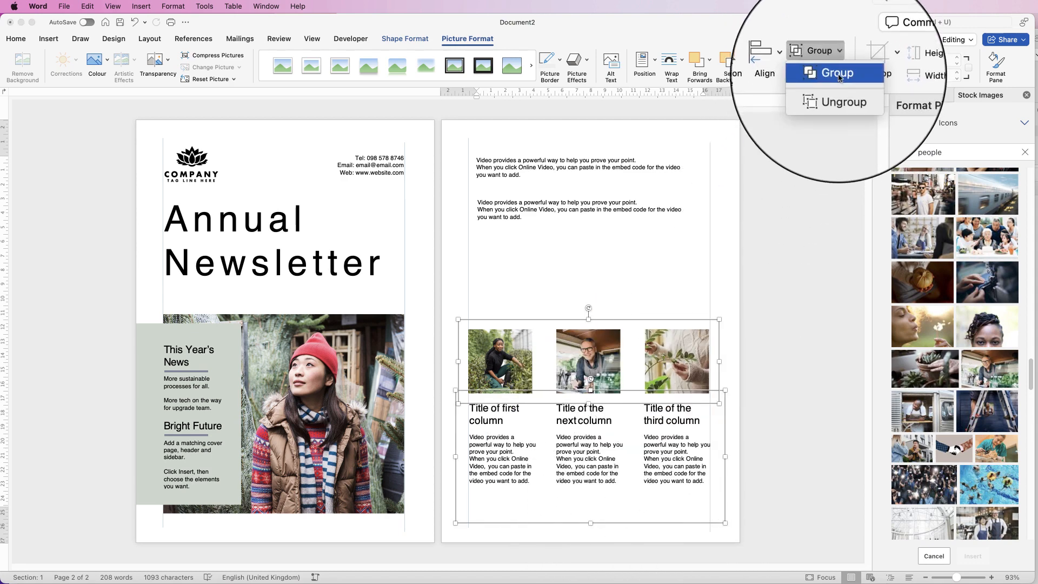
{"action": "left_click", "coordinate": [827, 72]}
{"action": "mouse_move", "coordinate": [663, 421]}
{"action": "left_mouse_down"}
{"action": "mouse_move", "coordinate": [660, 343]}
{"action": "mouse_move", "coordinate": [660, 406]}
{"action": "left_mouse_up"}
Step: Move the lower body text box to the margin guide above the photos and add filler text with =rand(4,3)
{"action": "left_click", "coordinate": [546, 209]}
{"action": "left_click_drag", "start_coordinate": [546, 208], "coordinate": [553, 249]}
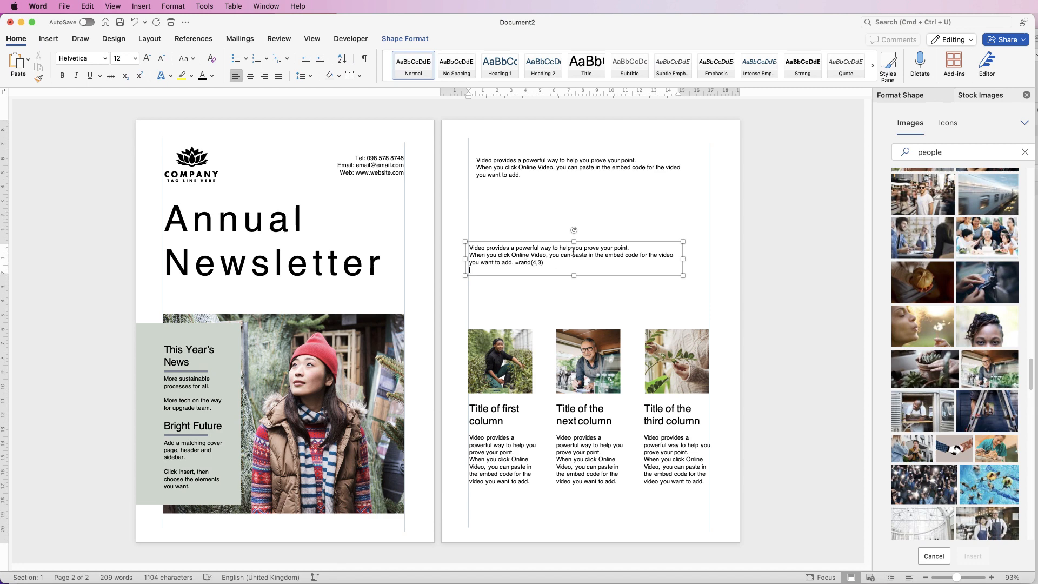
{"action": "key", "text": "Return"}
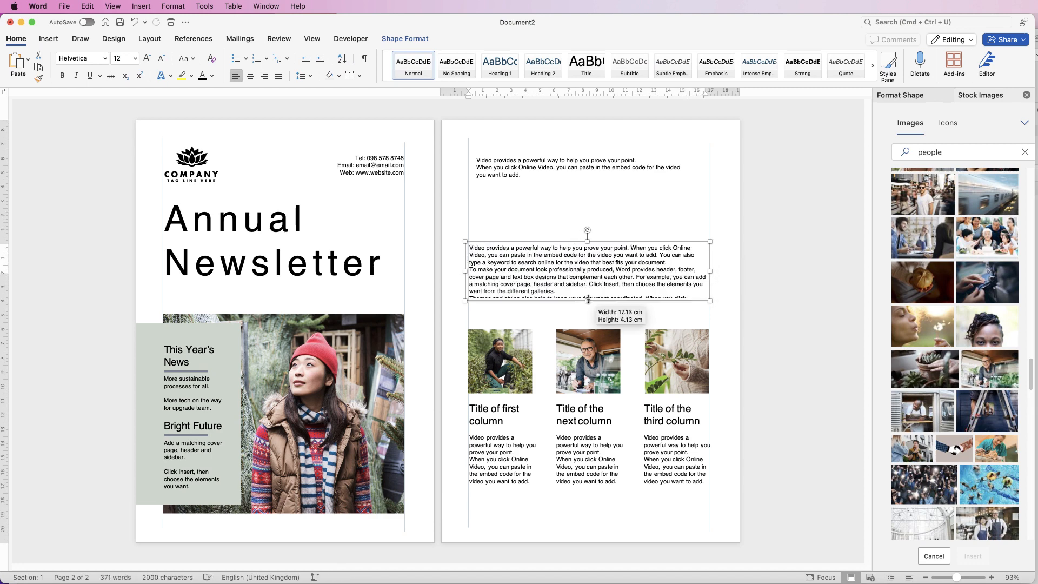
Step: Move the lower body text box up and resize it to about 17.52 cm wide and 6.24 cm high to fit the filler text
{"action": "left_click_drag", "start_coordinate": [588, 329], "coordinate": [586, 282]}
{"action": "left_click_drag", "start_coordinate": [614, 283], "coordinate": [614, 294]}
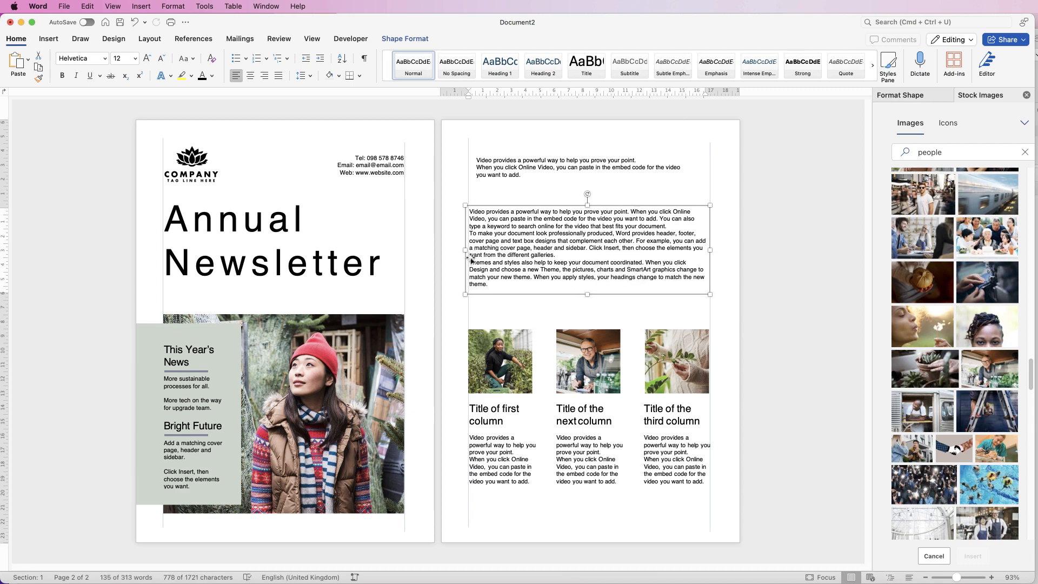
{"action": "left_click_drag", "start_coordinate": [712, 250], "coordinate": [715, 250]}
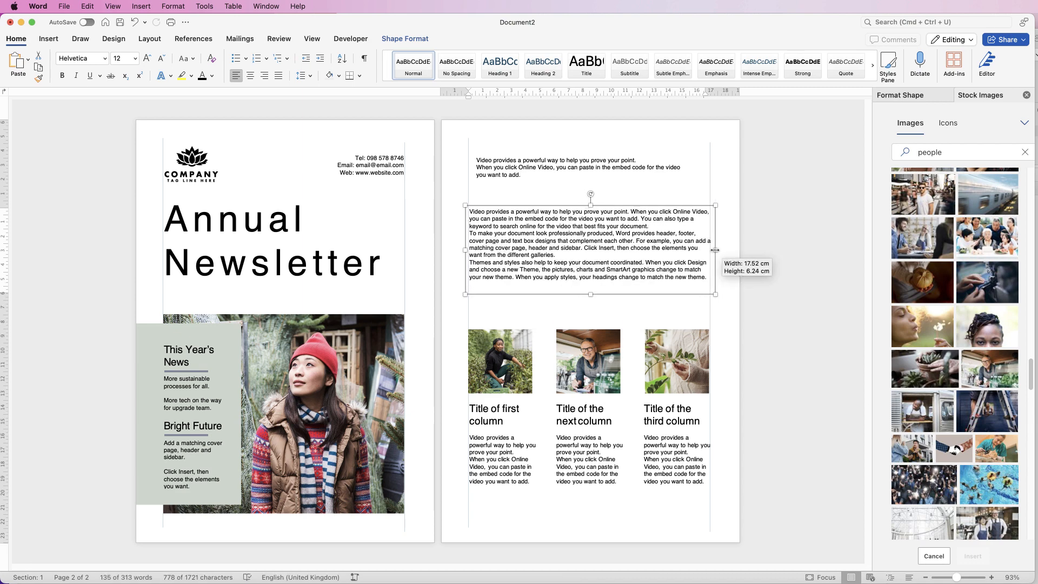
Step: Replace the filler text in the second page's top text box with the heading "Annual Newsletter" and enlarge its font
{"action": "left_click", "coordinate": [554, 176]}
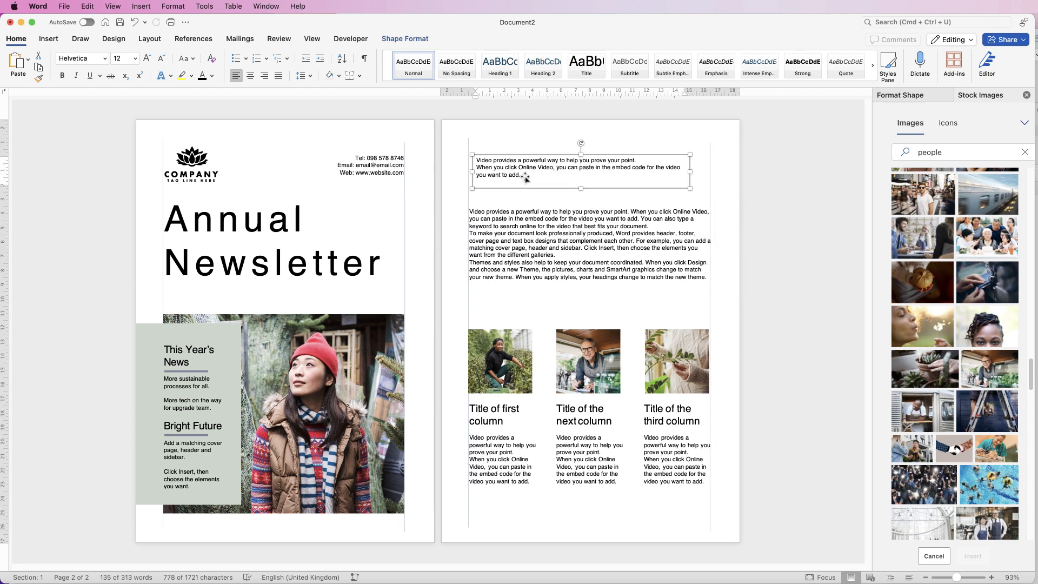
{"action": "left_click_drag", "start_coordinate": [527, 175], "coordinate": [487, 170]}
{"action": "type", "text": "Annua"}
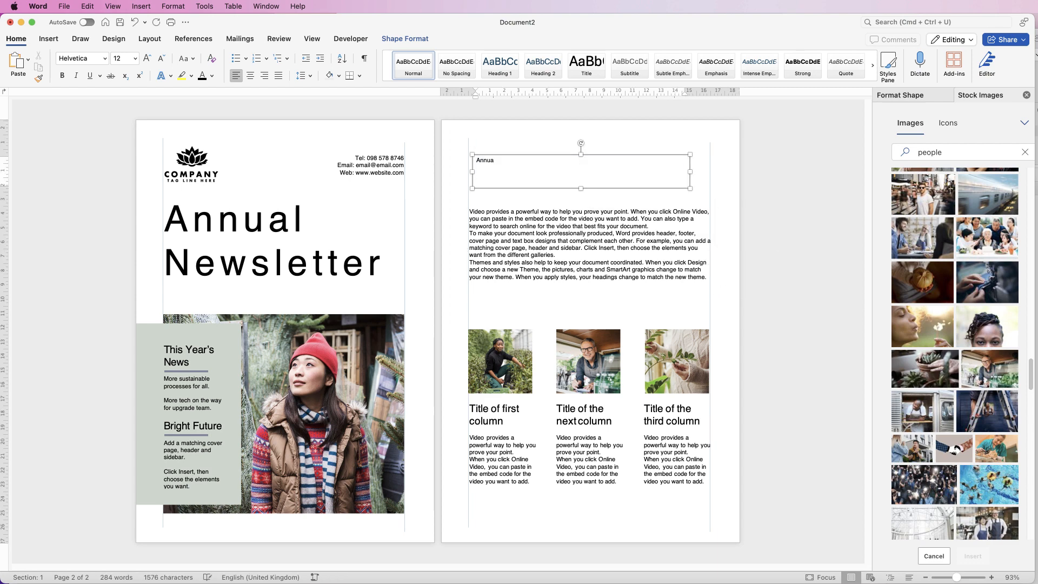
{"action": "left_click", "coordinate": [146, 61]}
{"action": "left_click", "coordinate": [146, 61]}
{"action": "left_click", "coordinate": [146, 61]}
Step: Narrow the heading text box, align it with the left margin guide, and move the body text box up slightly
{"action": "left_click_drag", "start_coordinate": [690, 171], "coordinate": [631, 171]}
{"action": "left_click_drag", "start_coordinate": [557, 168], "coordinate": [581, 166]}
{"action": "left_click_drag", "start_coordinate": [584, 239], "coordinate": [583, 230]}
{"action": "left_click", "coordinate": [562, 166]}
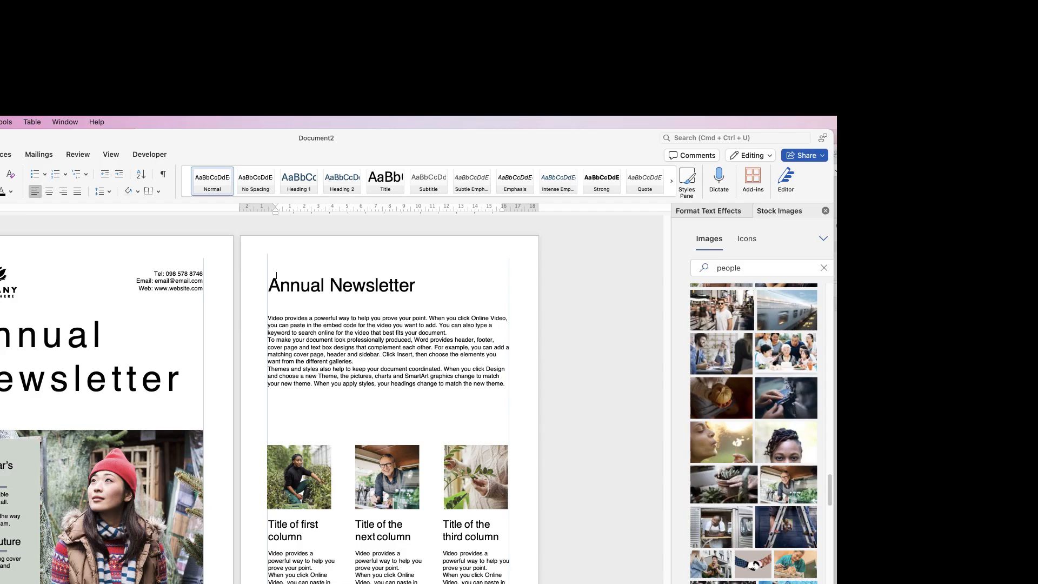
Step: Draw a thin rectangle from the second page's heading to the right margin guide, remove its outline, and fill it purple-grey
{"action": "left_click", "coordinate": [0, 154]}
{"action": "left_click", "coordinate": [0, 176]}
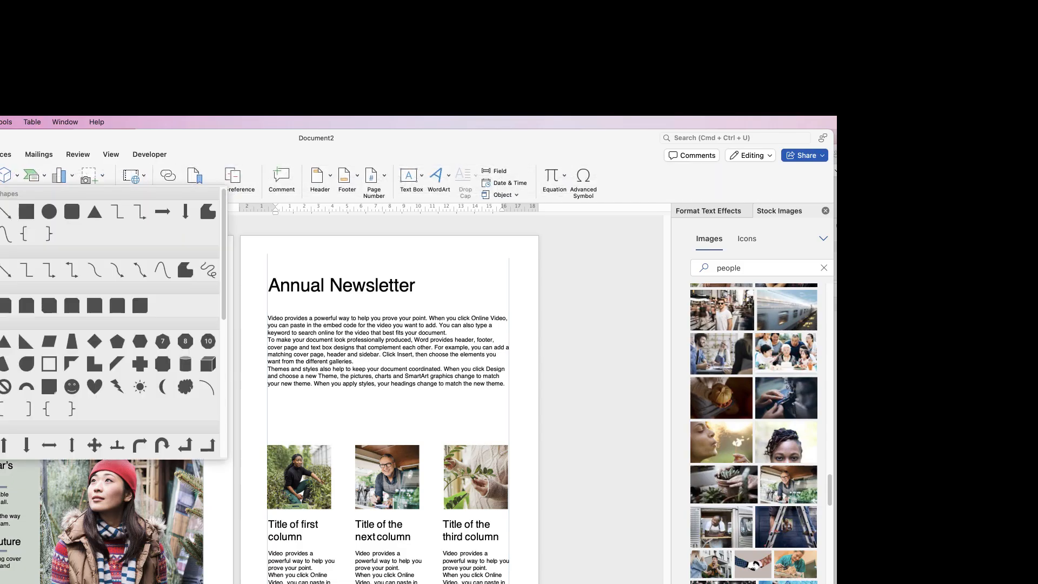
{"action": "left_click", "coordinate": [26, 212]}
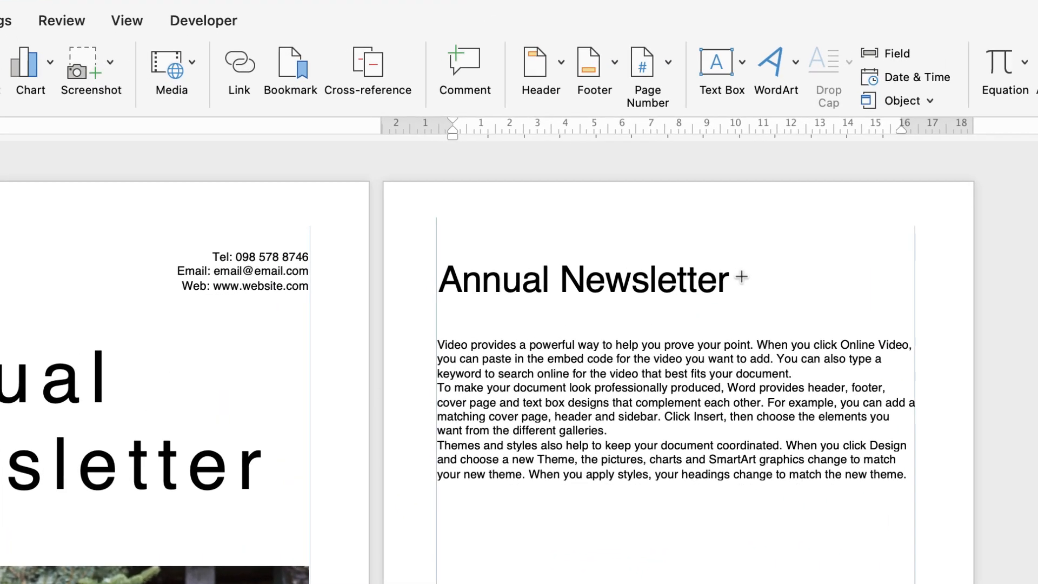
{"action": "left_click_drag", "start_coordinate": [419, 285], "coordinate": [469, 288]}
{"action": "left_click_drag", "start_coordinate": [844, 287], "coordinate": [922, 288]}
{"action": "left_click", "coordinate": [127, 59]}
{"action": "left_click", "coordinate": [135, 97]}
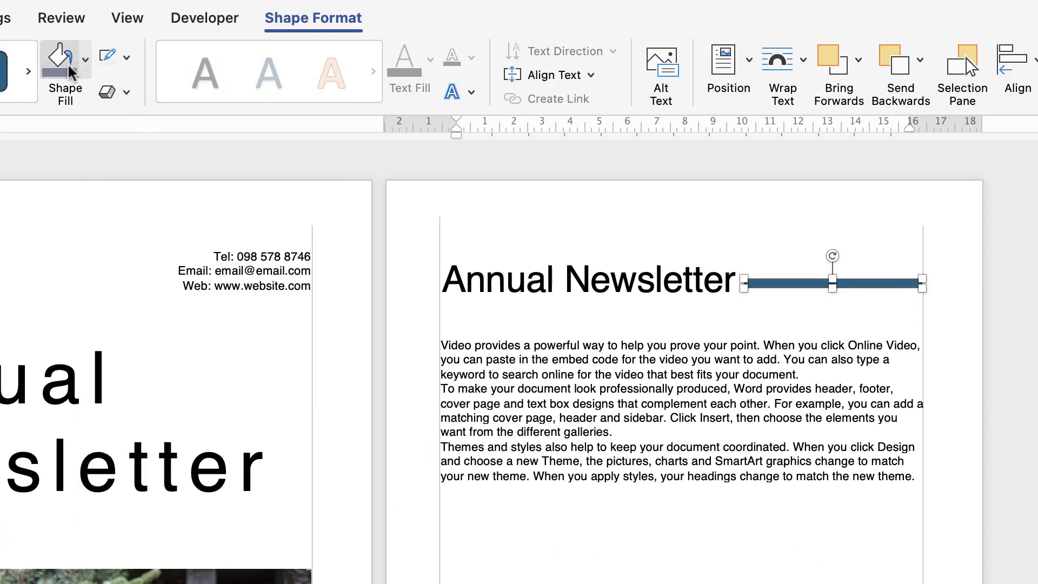
{"action": "left_click", "coordinate": [55, 69]}
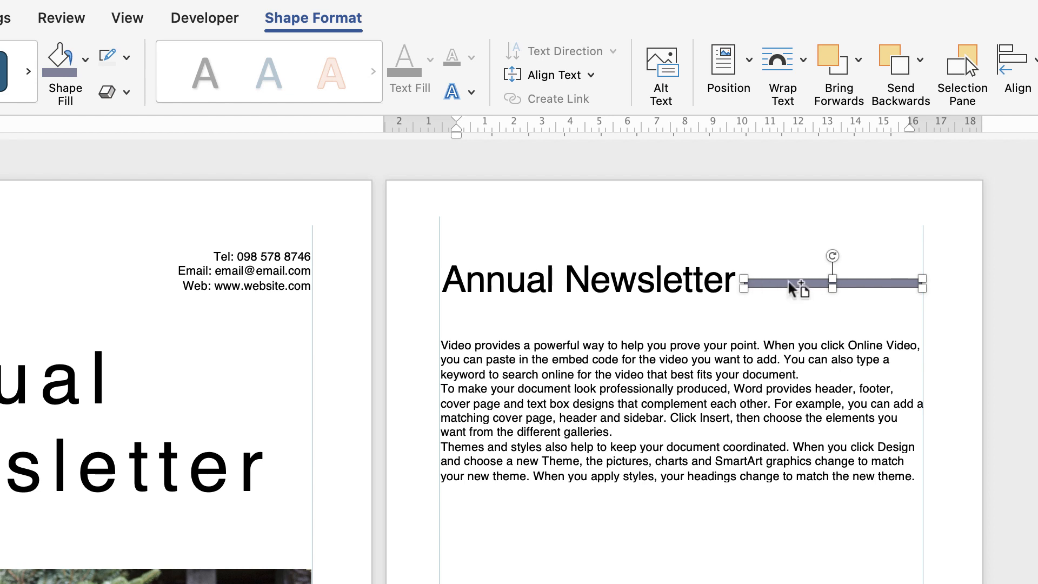
Step: Copy the purple-grey bar below the body text and stretch it between both margin guides, about 16.91 cm wide and 0.17 cm high
{"action": "left_click_drag", "start_coordinate": [789, 281], "coordinate": [488, 535]}
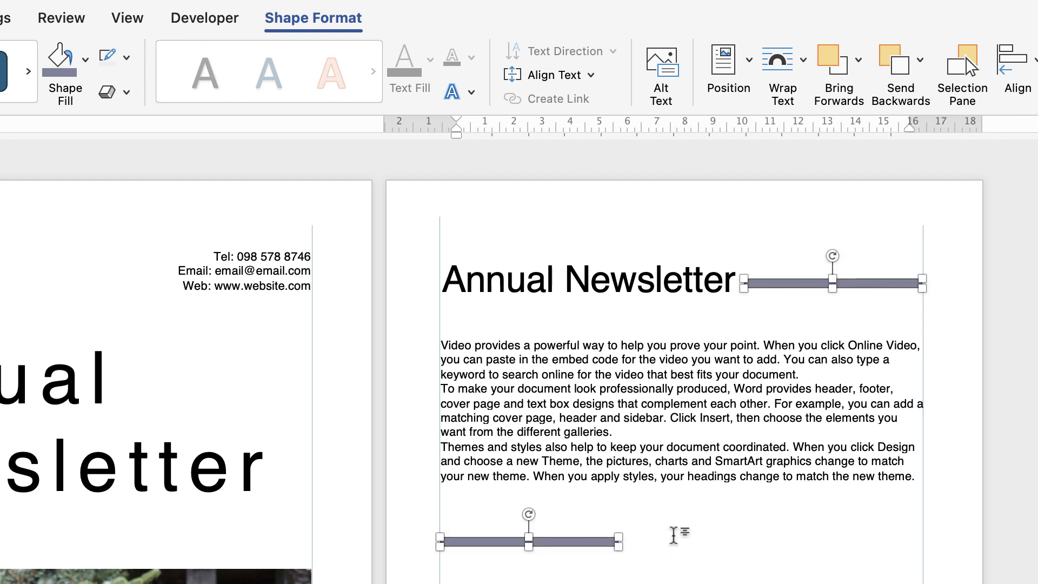
{"action": "left_click", "coordinate": [682, 532]}
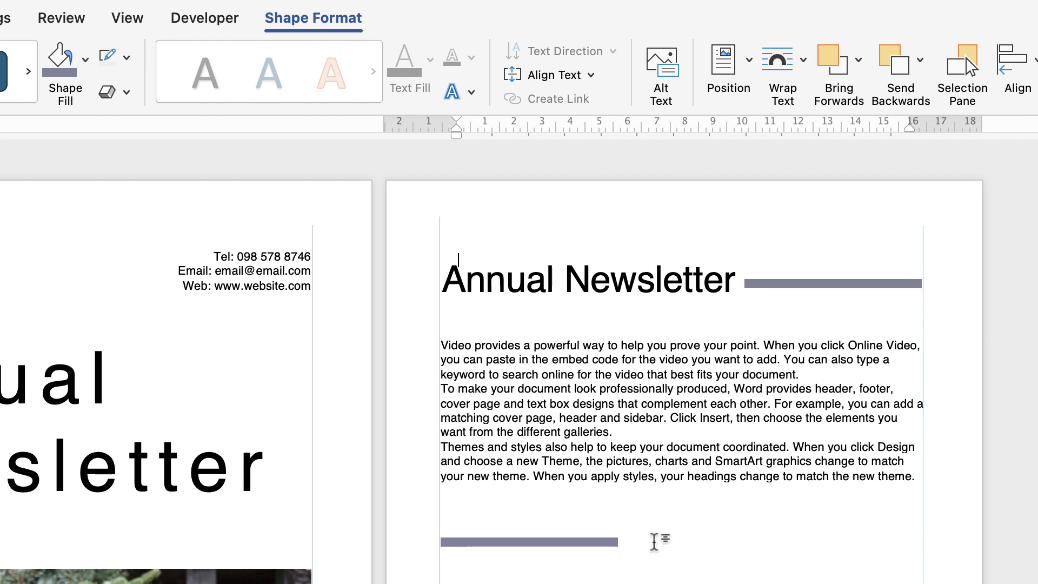
{"action": "left_click", "coordinate": [573, 540]}
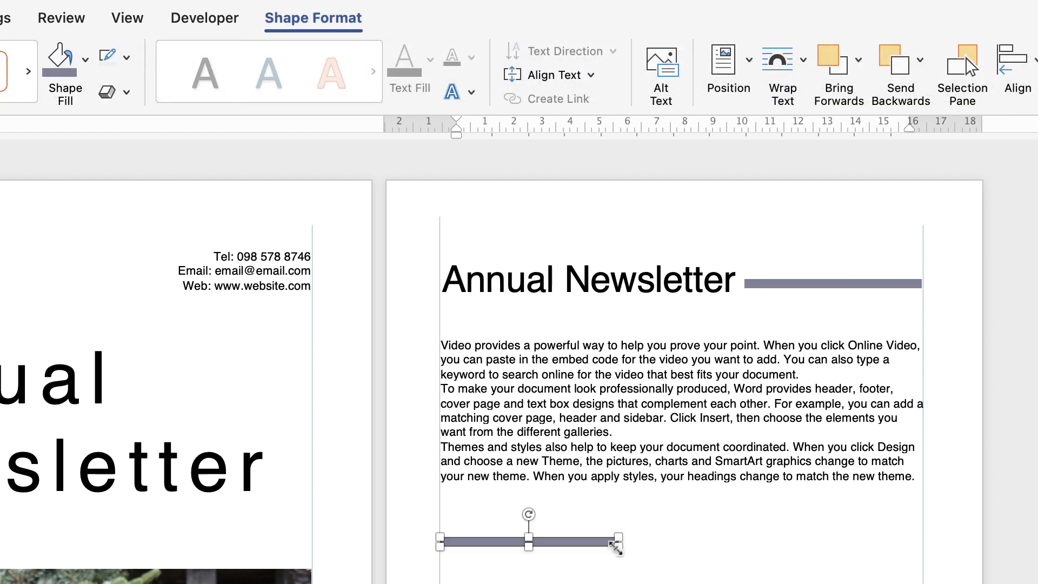
{"action": "left_click_drag", "start_coordinate": [616, 547], "coordinate": [923, 531]}
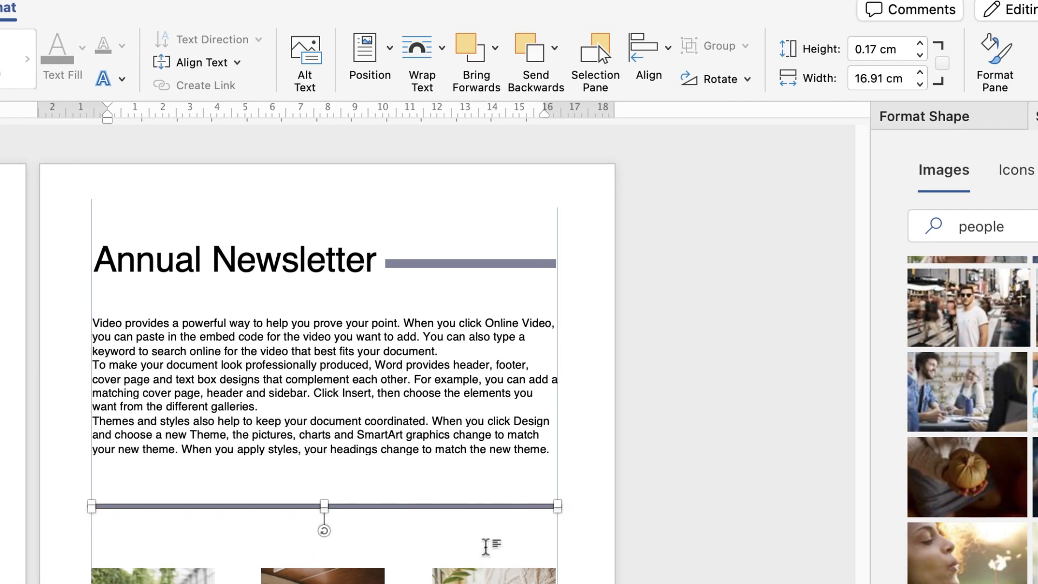
{"action": "left_click", "coordinate": [550, 543]}
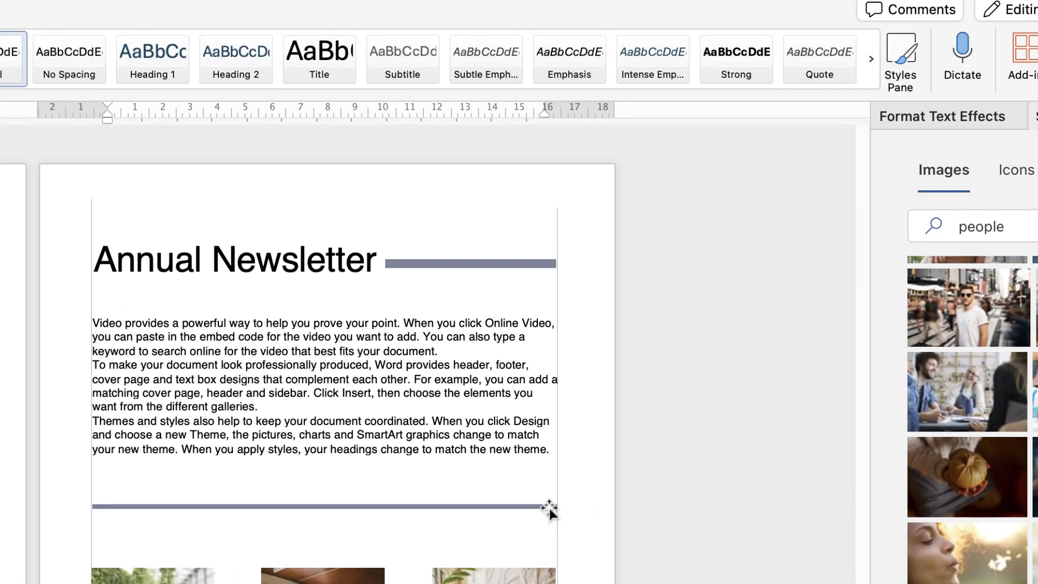
Step: Thin the bar beside the heading to 0.15 cm and set the lower bar's height to 0.15 cm
{"action": "left_click", "coordinate": [470, 263]}
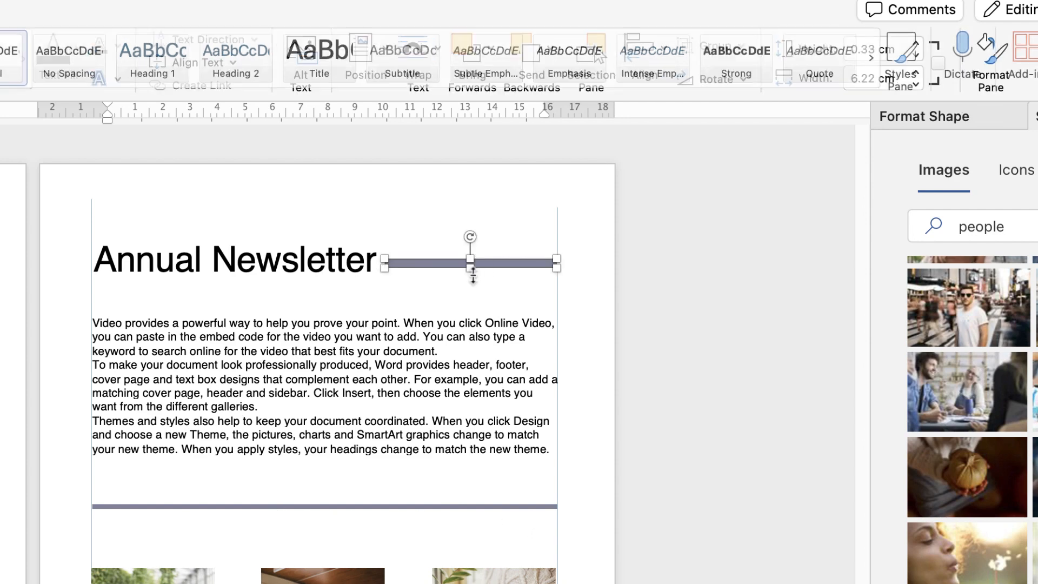
{"action": "left_click_drag", "start_coordinate": [470, 265], "coordinate": [471, 261]}
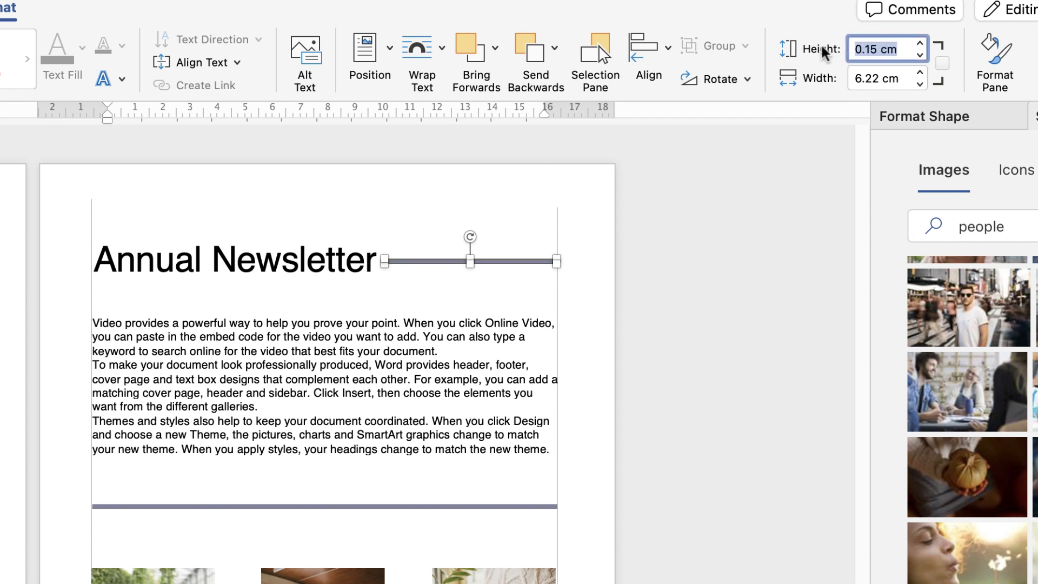
{"action": "left_click", "coordinate": [417, 507]}
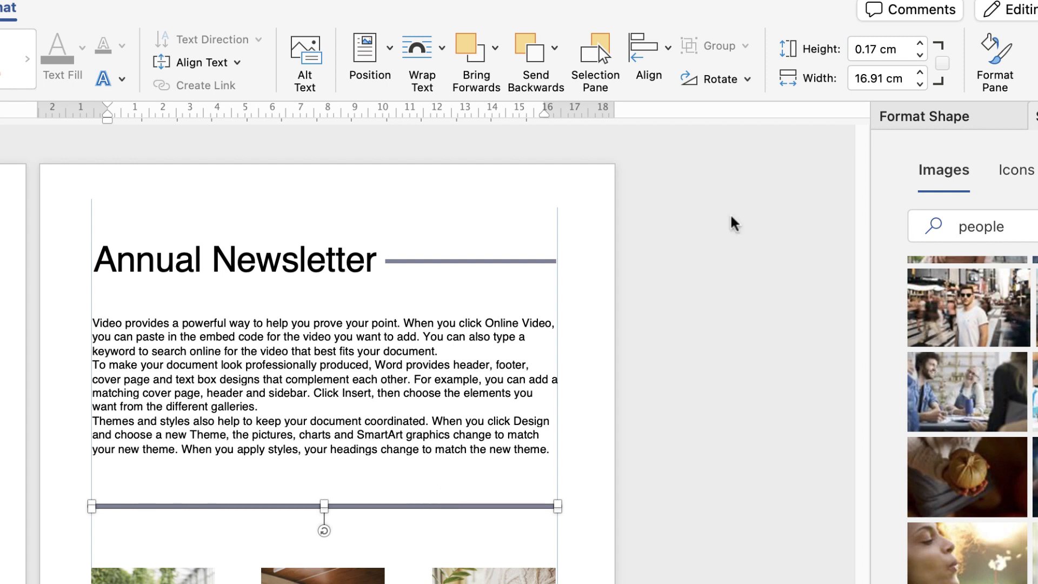
{"action": "left_click", "coordinate": [902, 44]}
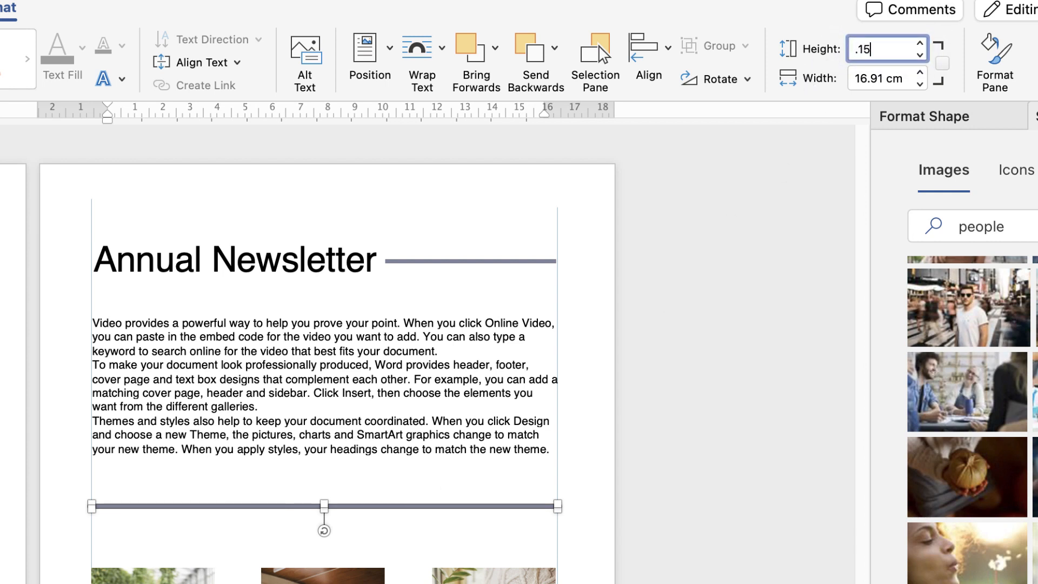
{"action": "left_click", "coordinate": [698, 227]}
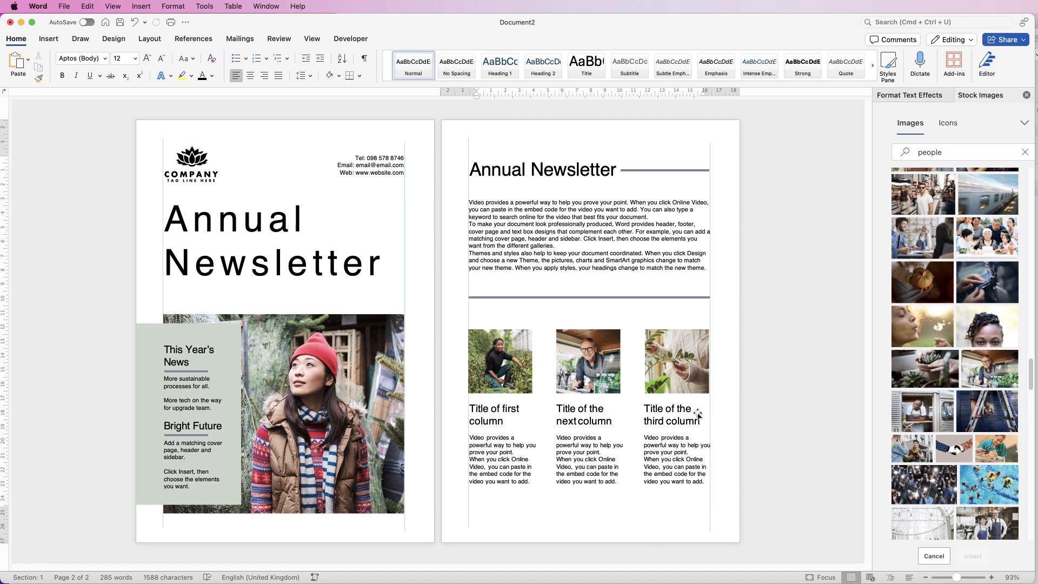
Step: Review the options for saving the newsletter as a Word template (.dotx), and close them without saving
{"action": "left_click", "coordinate": [65, 8]}
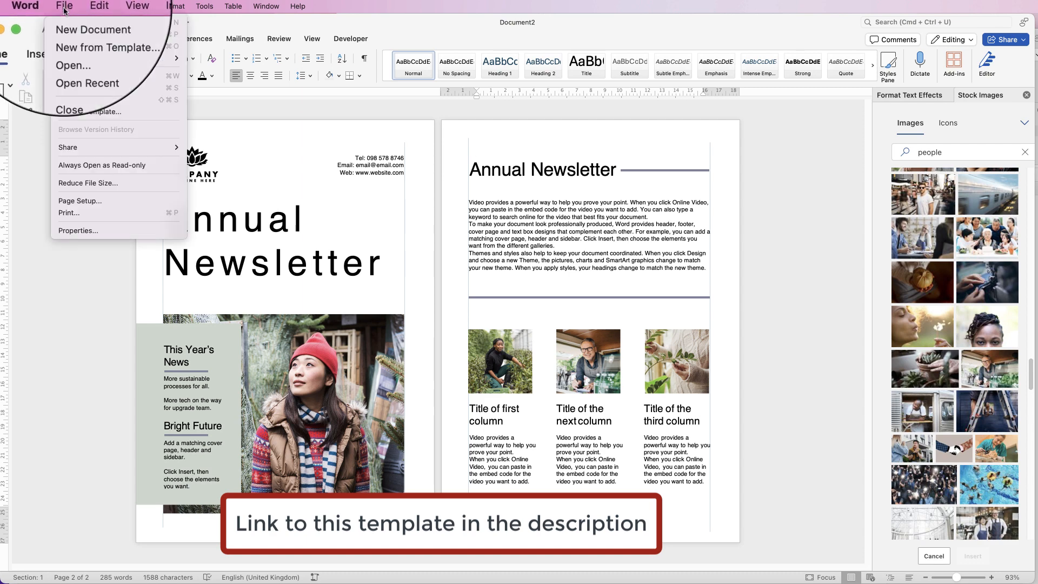
{"action": "left_click", "coordinate": [82, 112]}
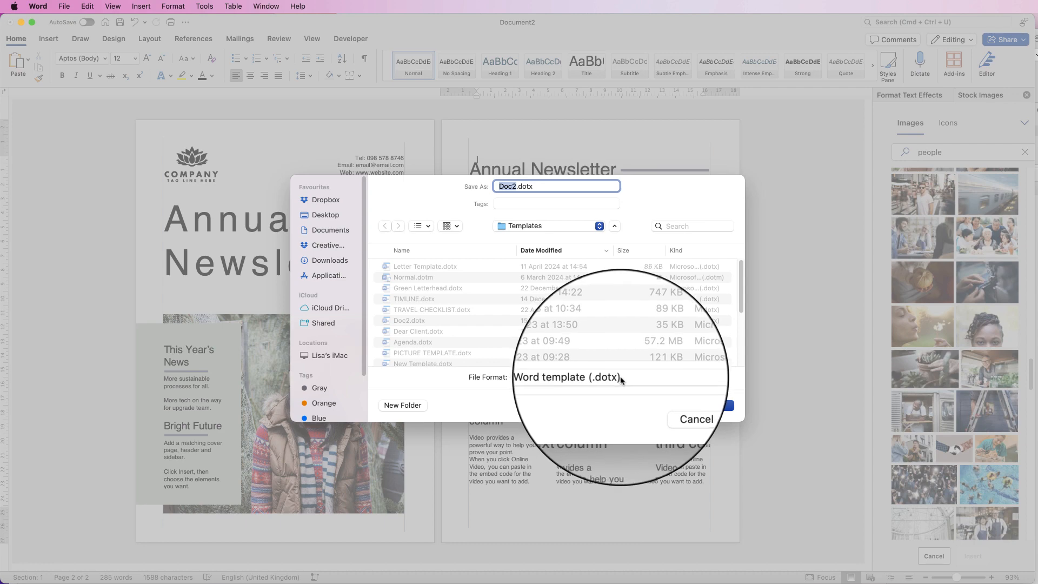
{"action": "left_click", "coordinate": [668, 405]}
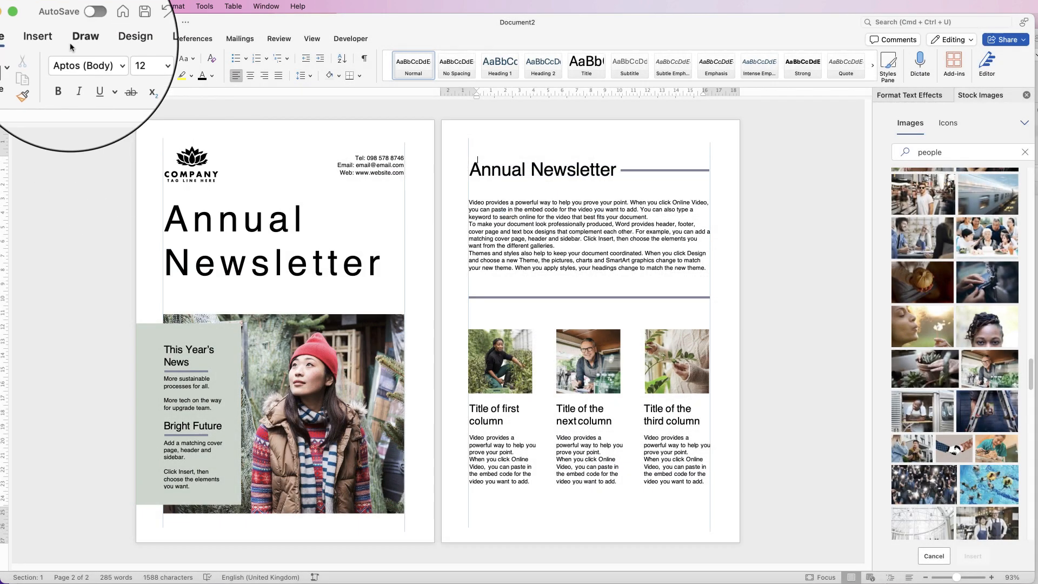
Step: Review the file formats for saving the newsletter, including Word Document (.docx) and PDF, and close without saving
{"action": "left_click", "coordinate": [64, 6]}
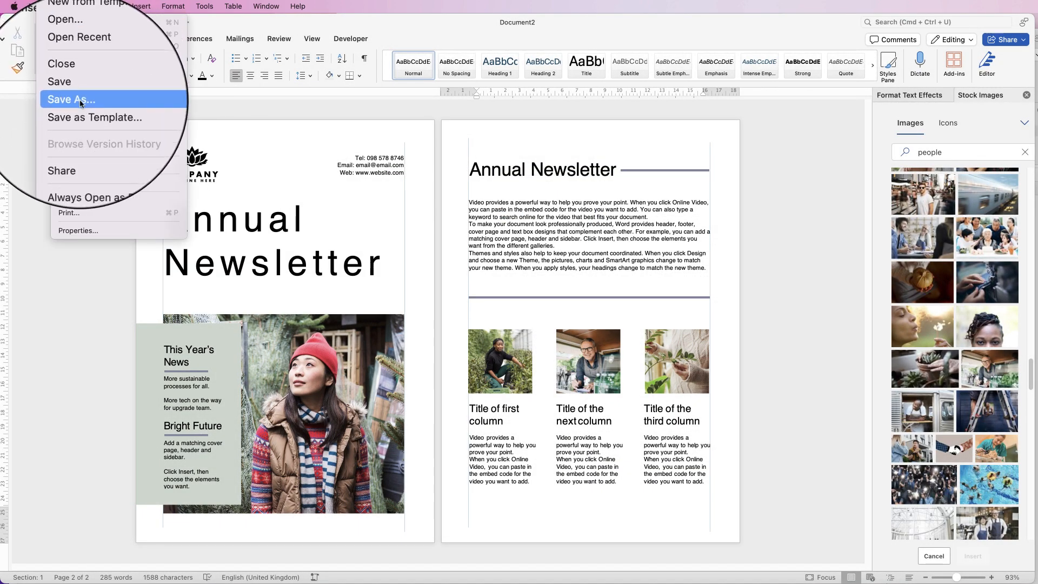
{"action": "left_click", "coordinate": [70, 103]}
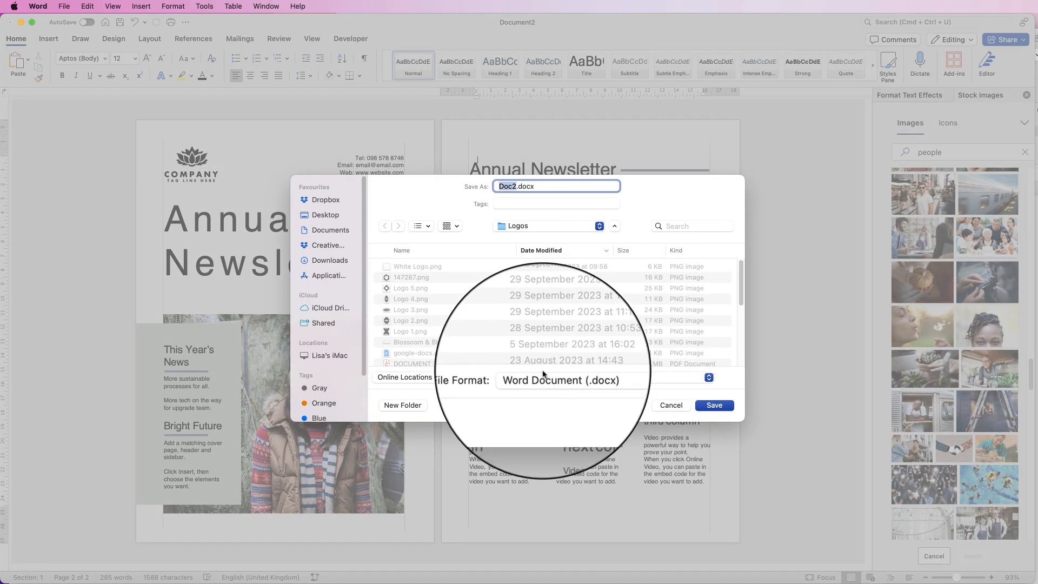
{"action": "left_click", "coordinate": [562, 377]}
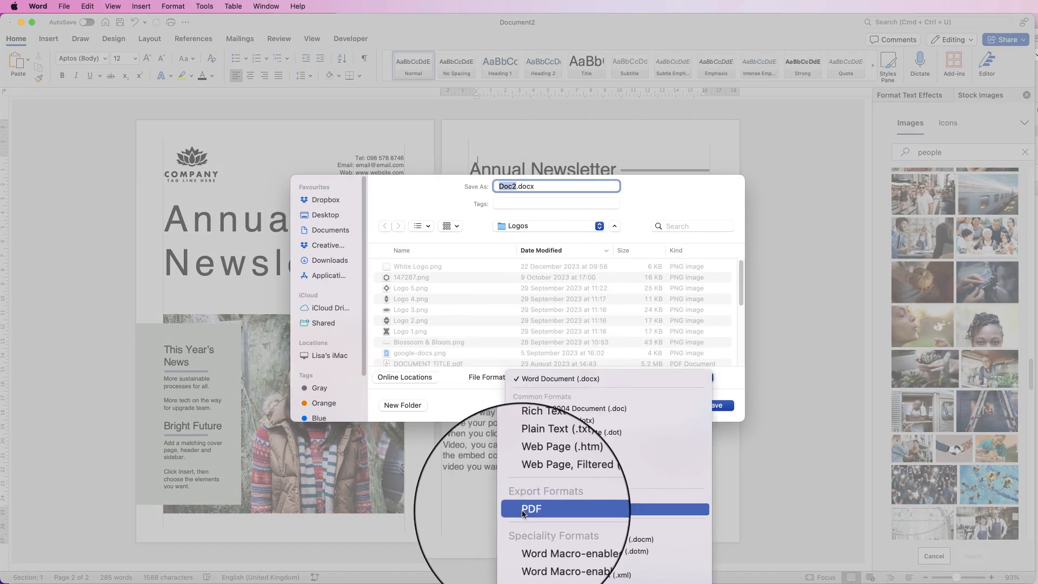
{"action": "left_click", "coordinate": [541, 377]}
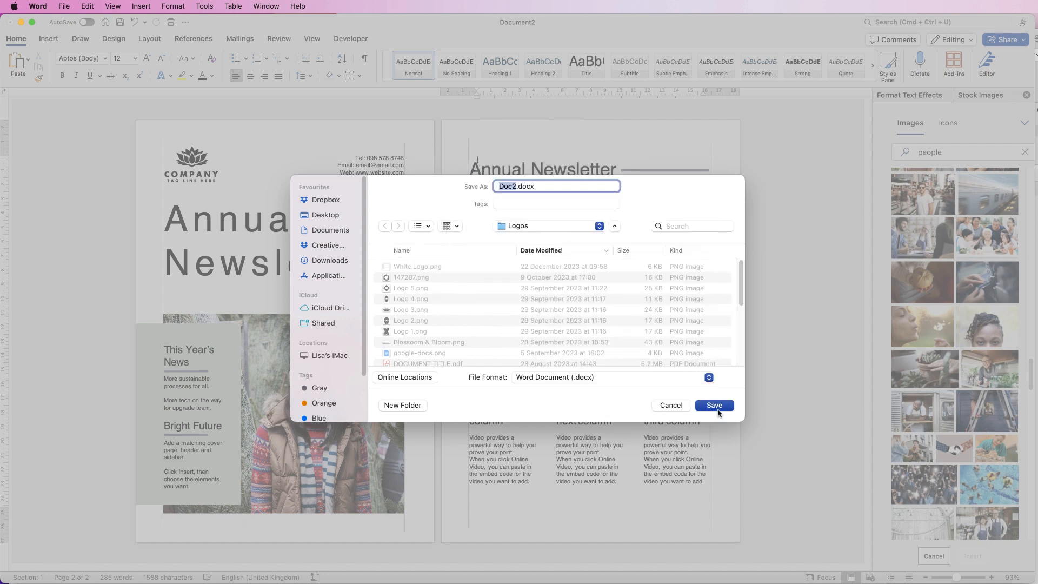
{"action": "left_click", "coordinate": [672, 405]}
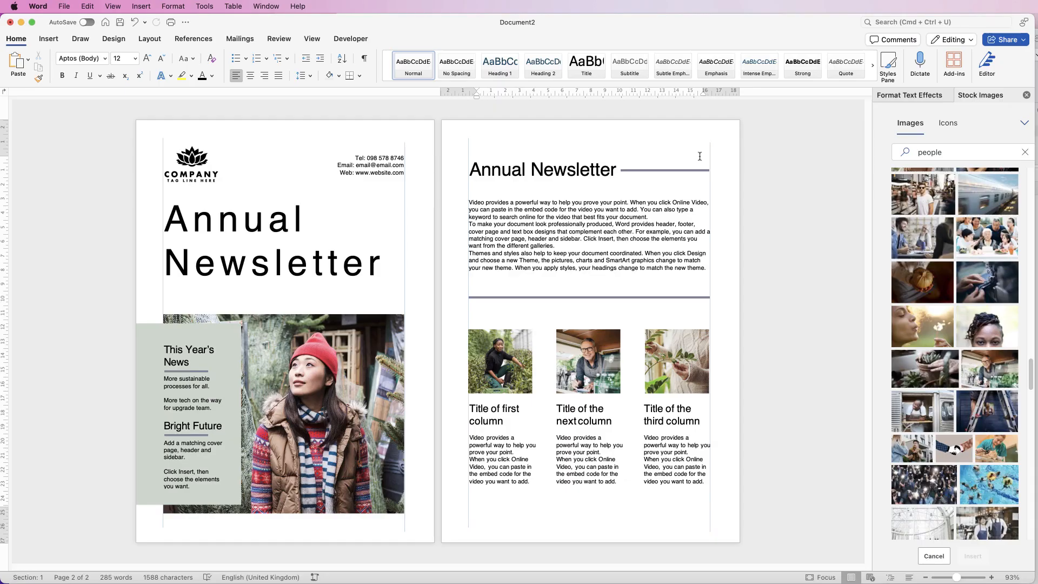
Step: Delete both vertical margin guide lines from the header and return to the document body
{"action": "double_click", "coordinate": [643, 137]}
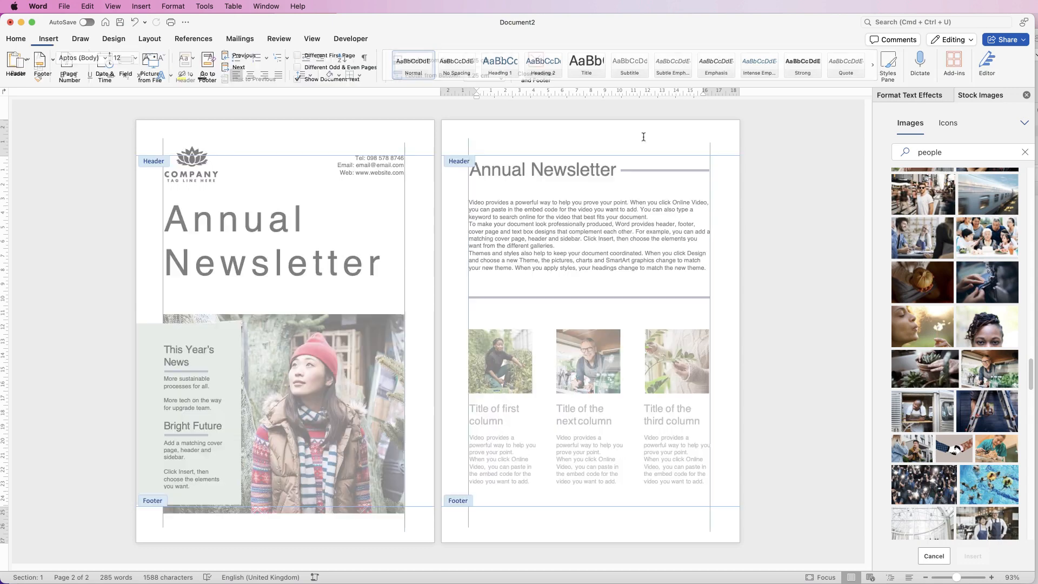
{"action": "left_click", "coordinate": [467, 144]}
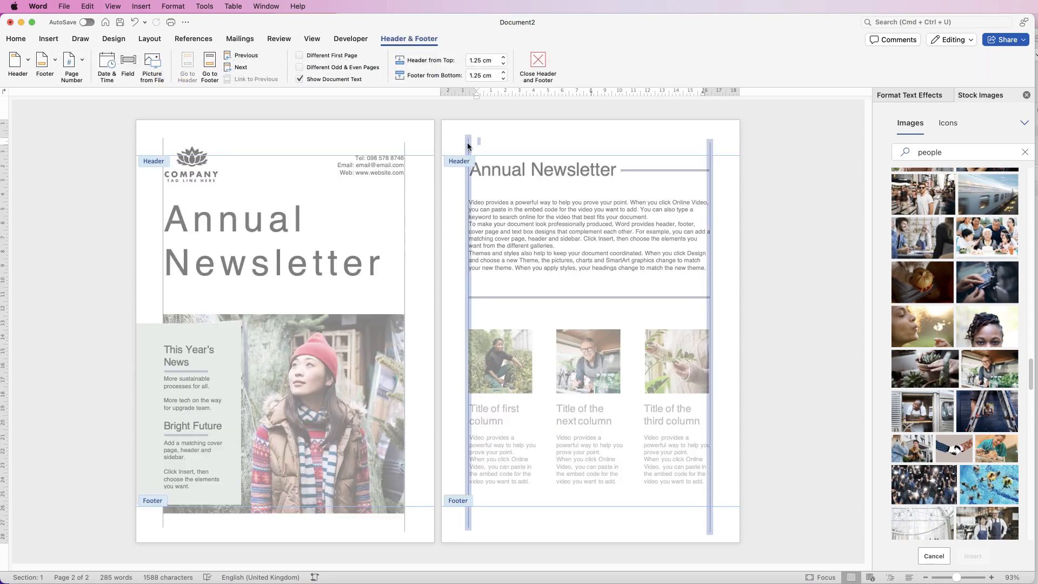
{"action": "left_click", "coordinate": [468, 144]}
{"action": "left_click", "coordinate": [709, 146]}
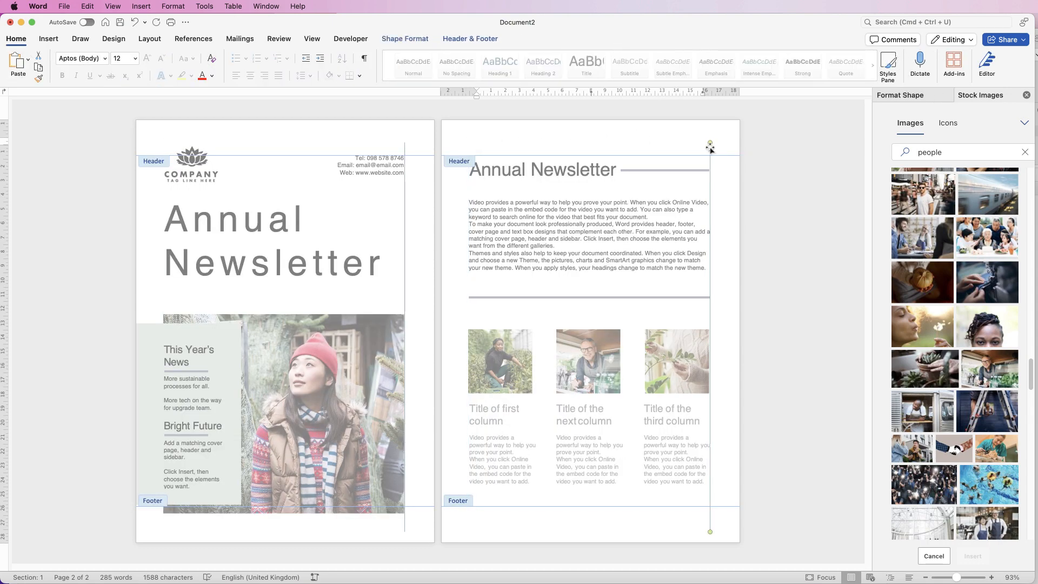
{"action": "left_click", "coordinate": [709, 149]}
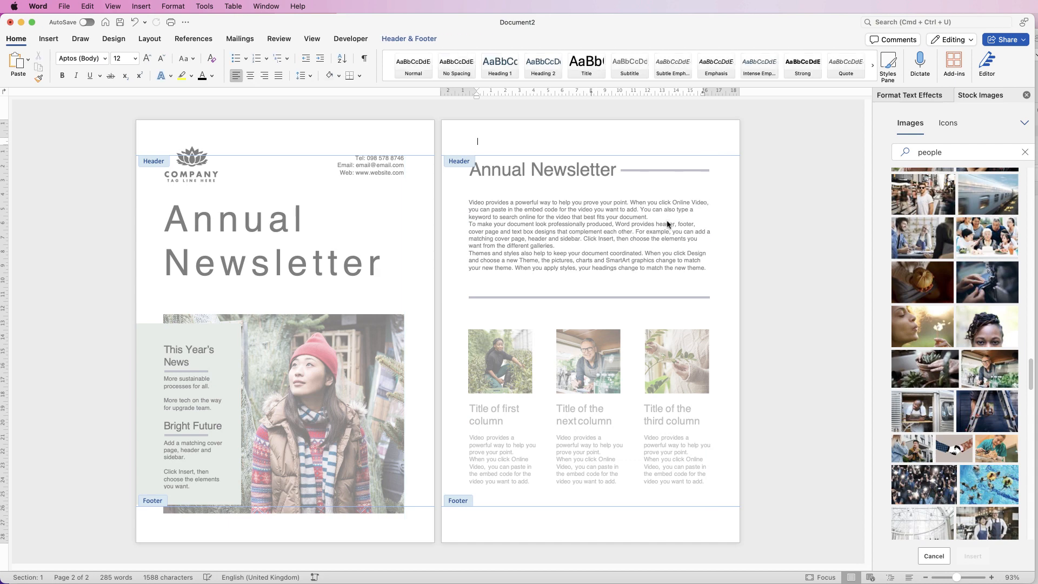
{"action": "double_click", "coordinate": [665, 238]}
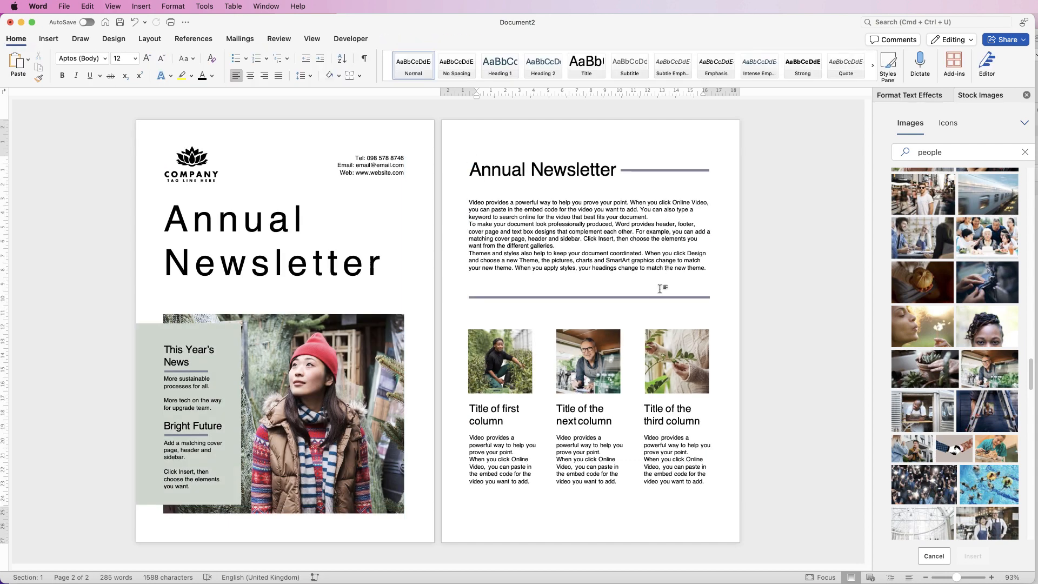